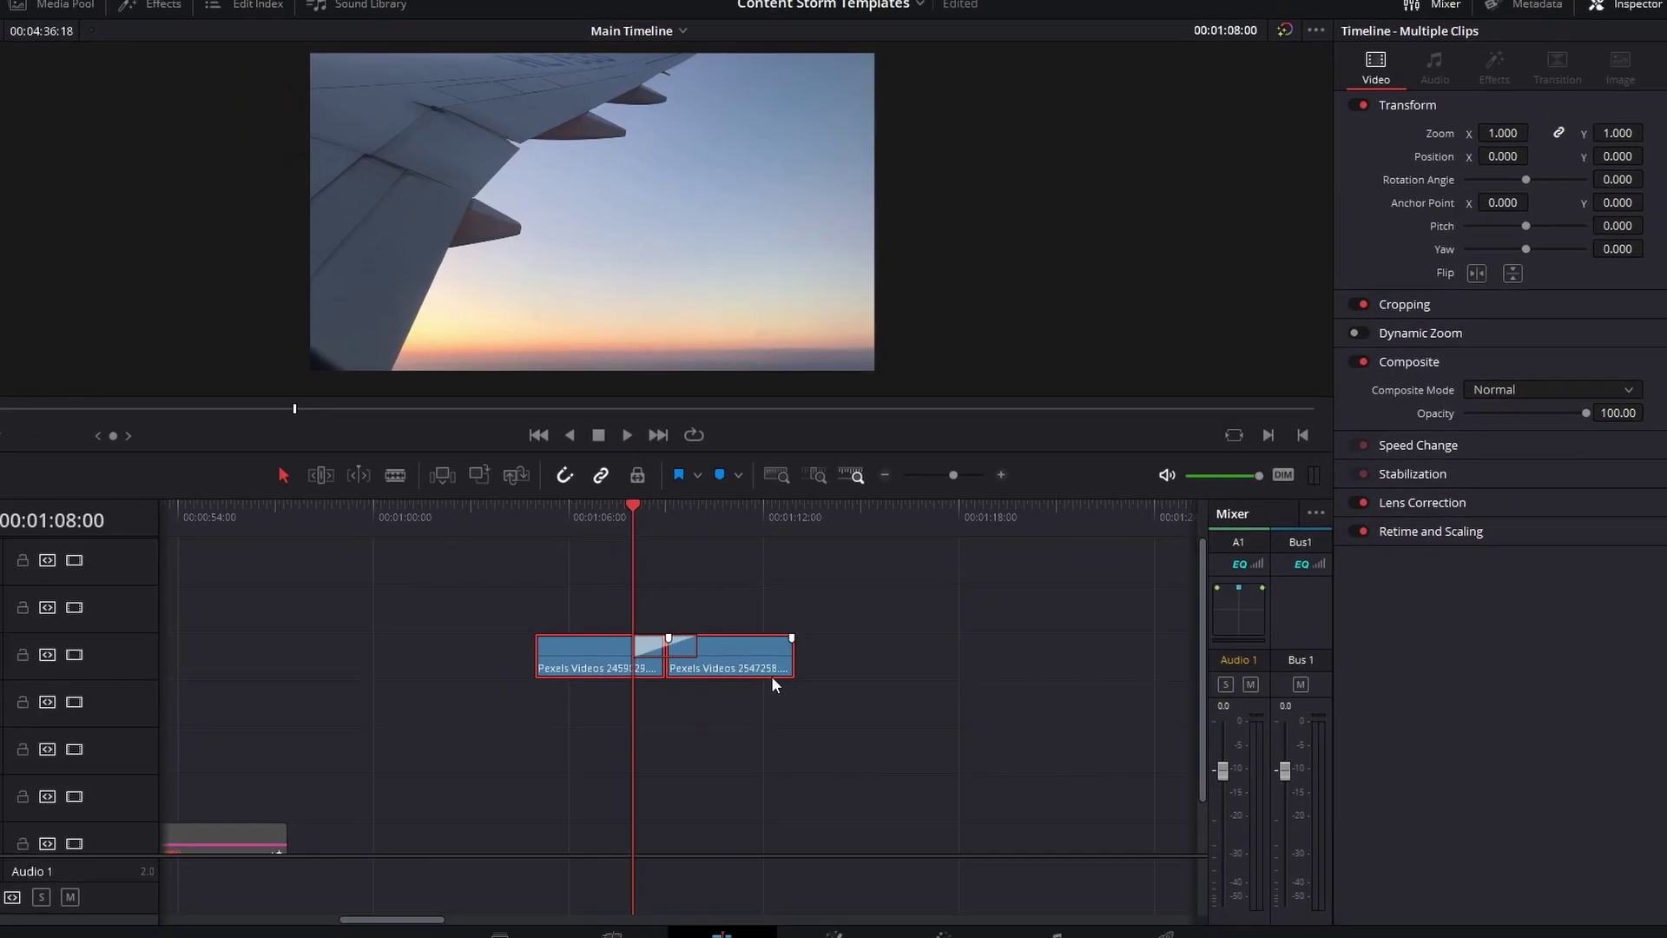
Duplicate the two clips and their transition from track V6 onto V7, and delete the Cross Dissolve on the V7 copy.
left_click_drag(761, 662, 747, 608, "alt")
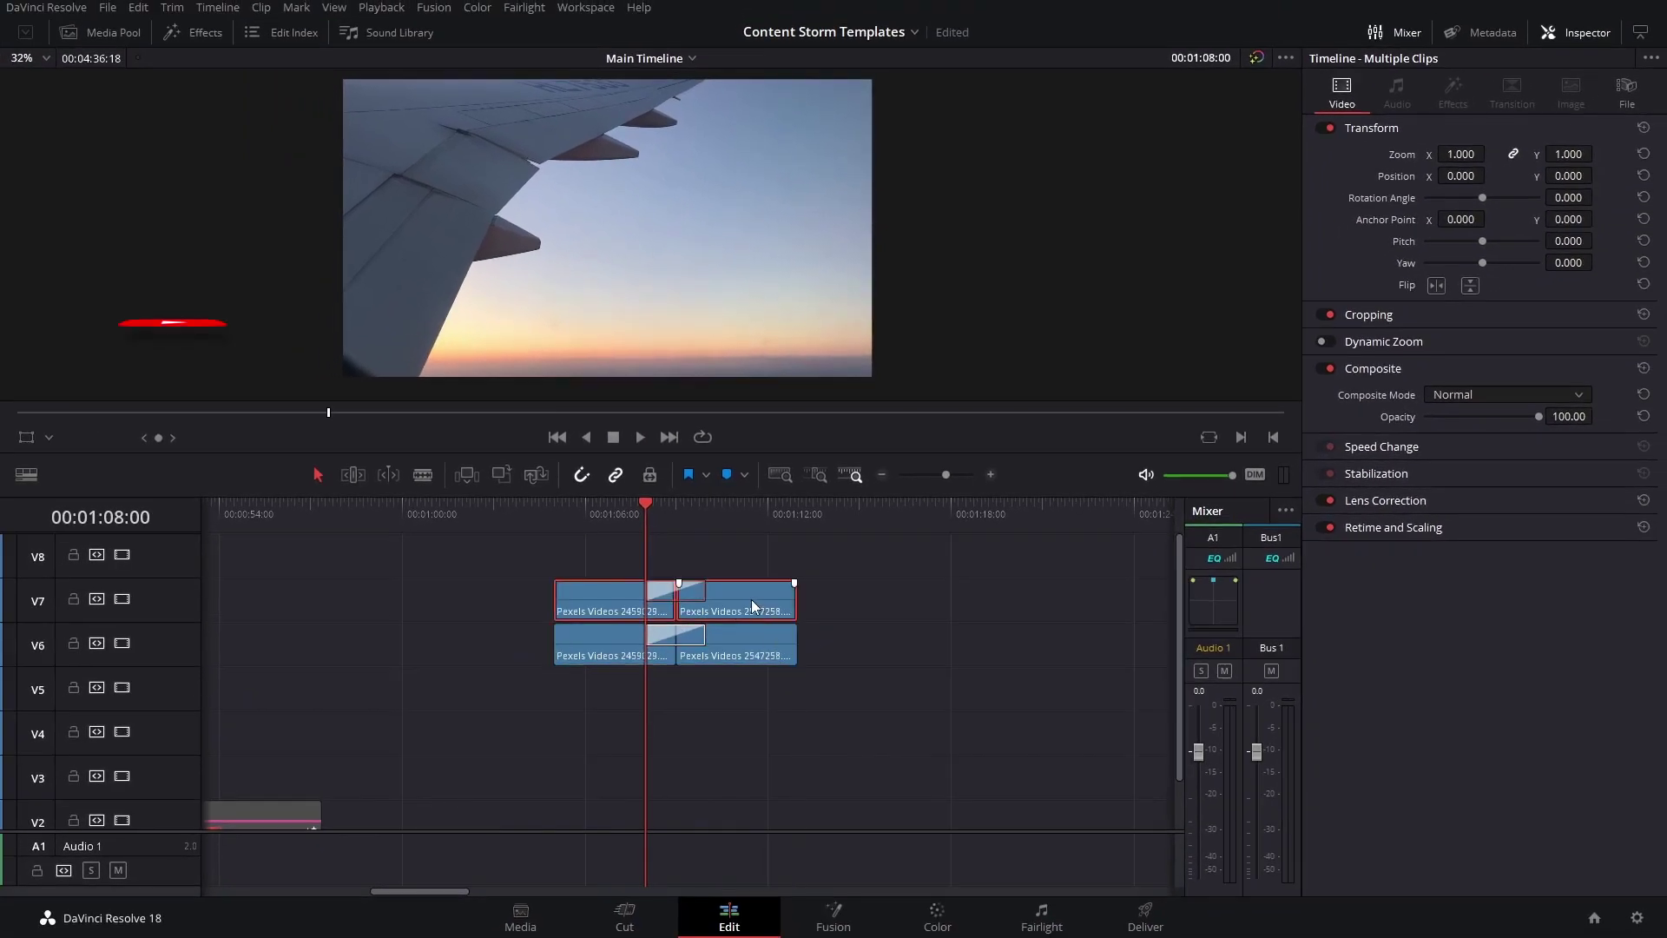
left_click(693, 590)
right_click(693, 590)
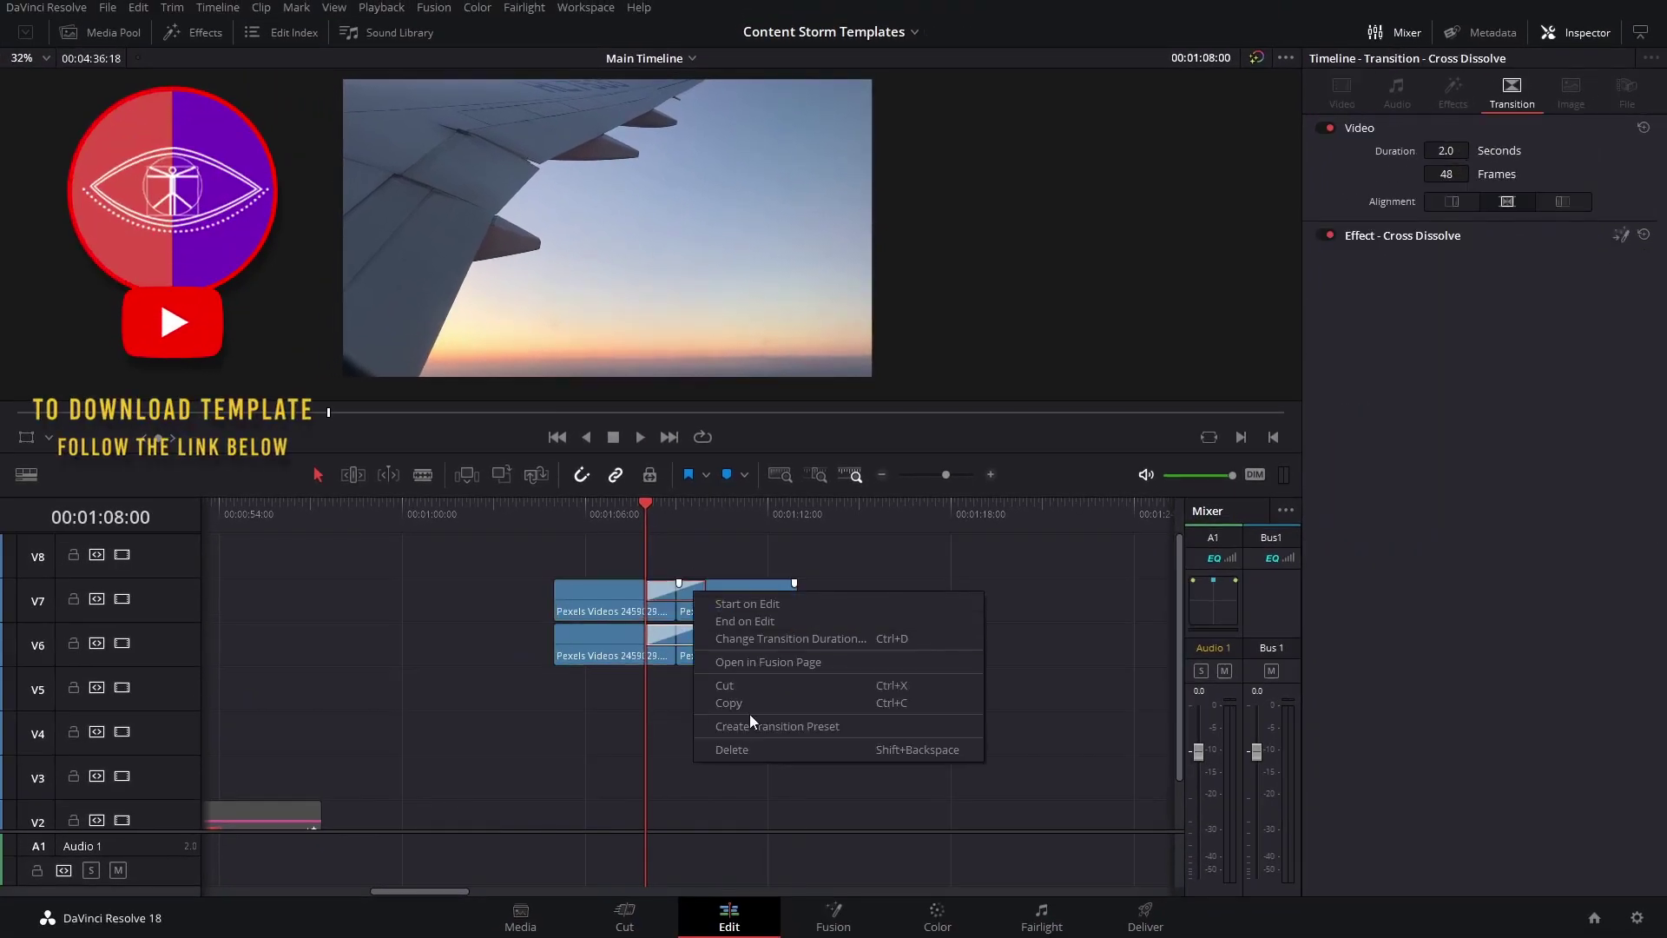
left_click(752, 748)
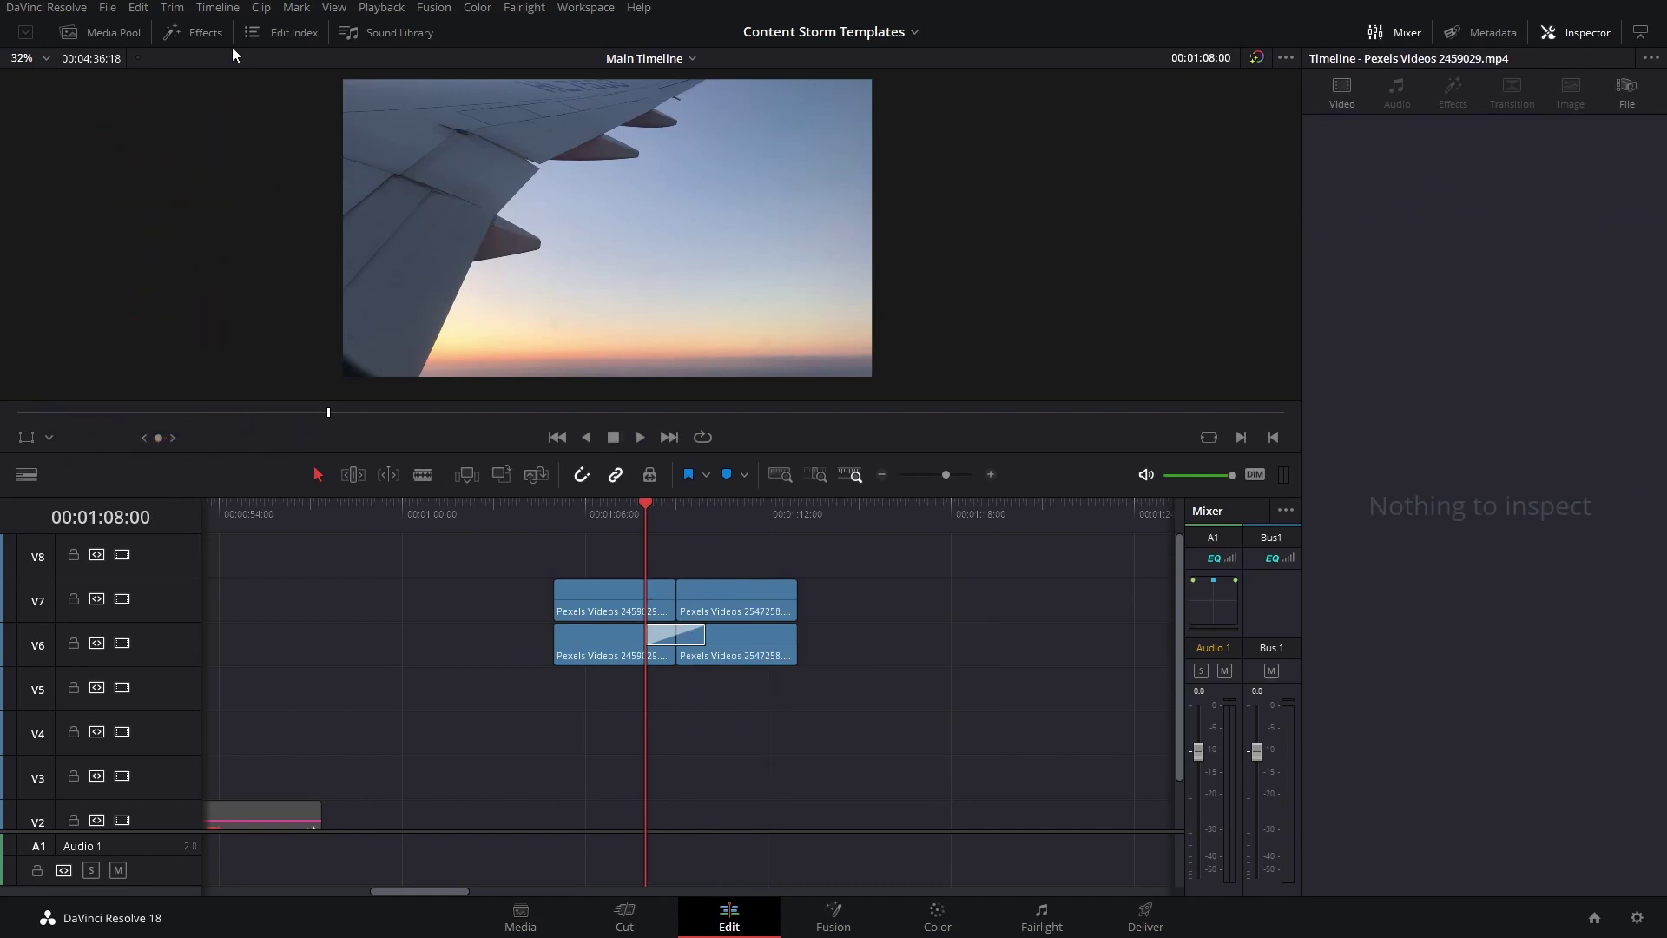
Add a Cross Dissolve video transition at the cut between the V7 clips and extend it to 2.0 seconds.
left_click(208, 31)
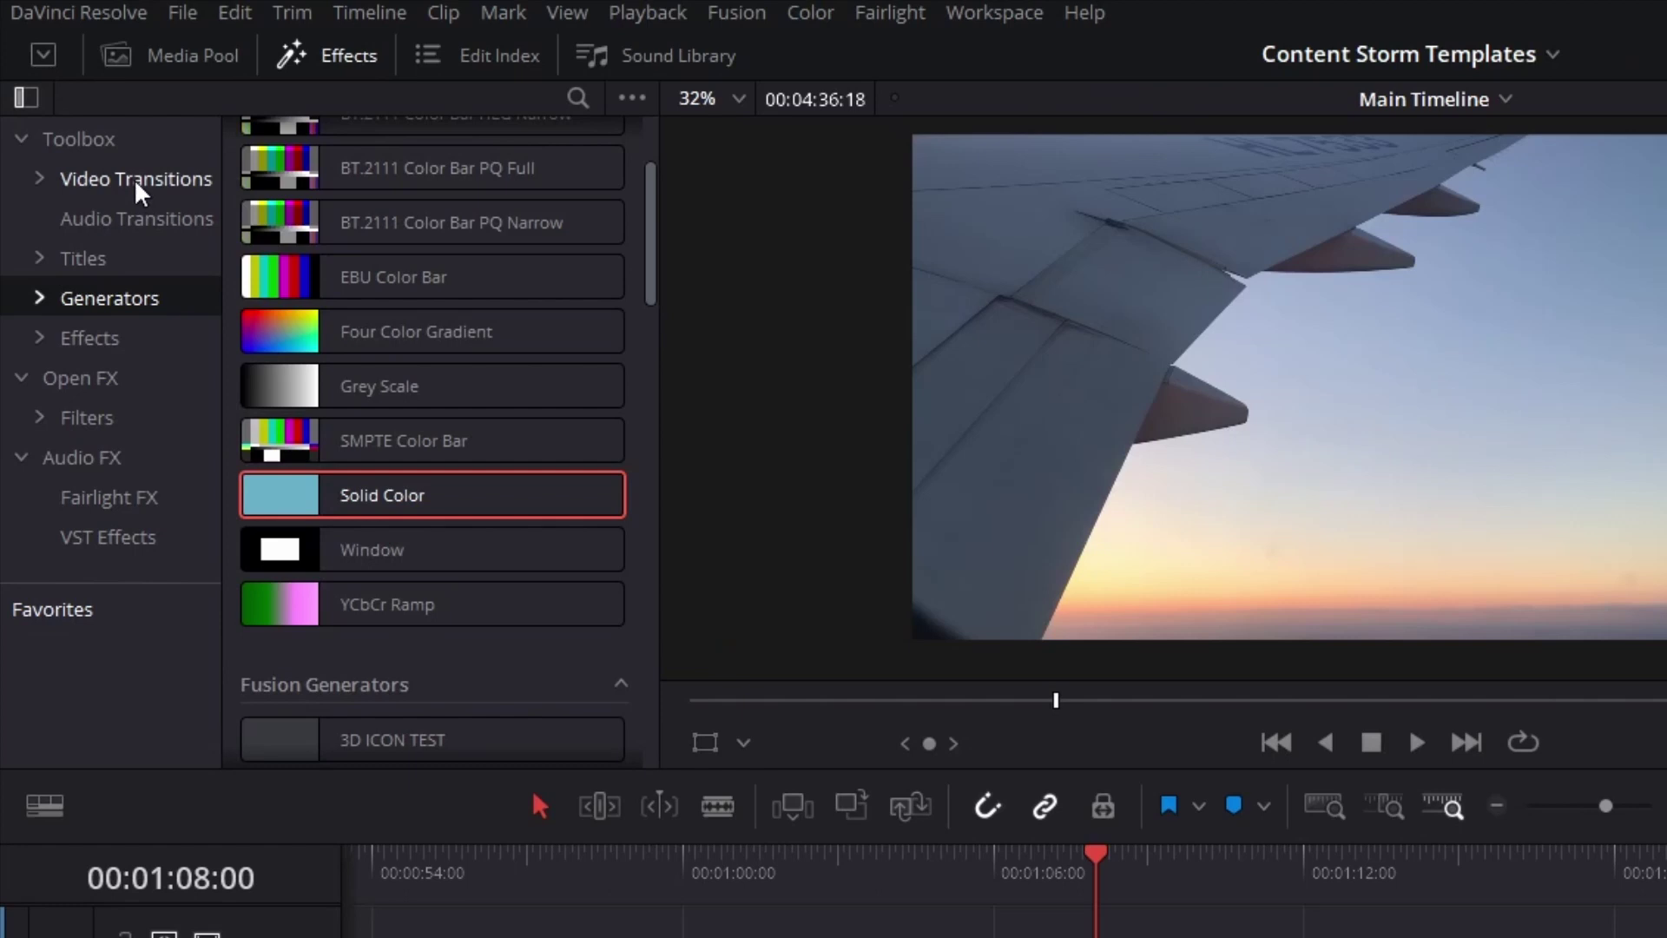
left_click(136, 183)
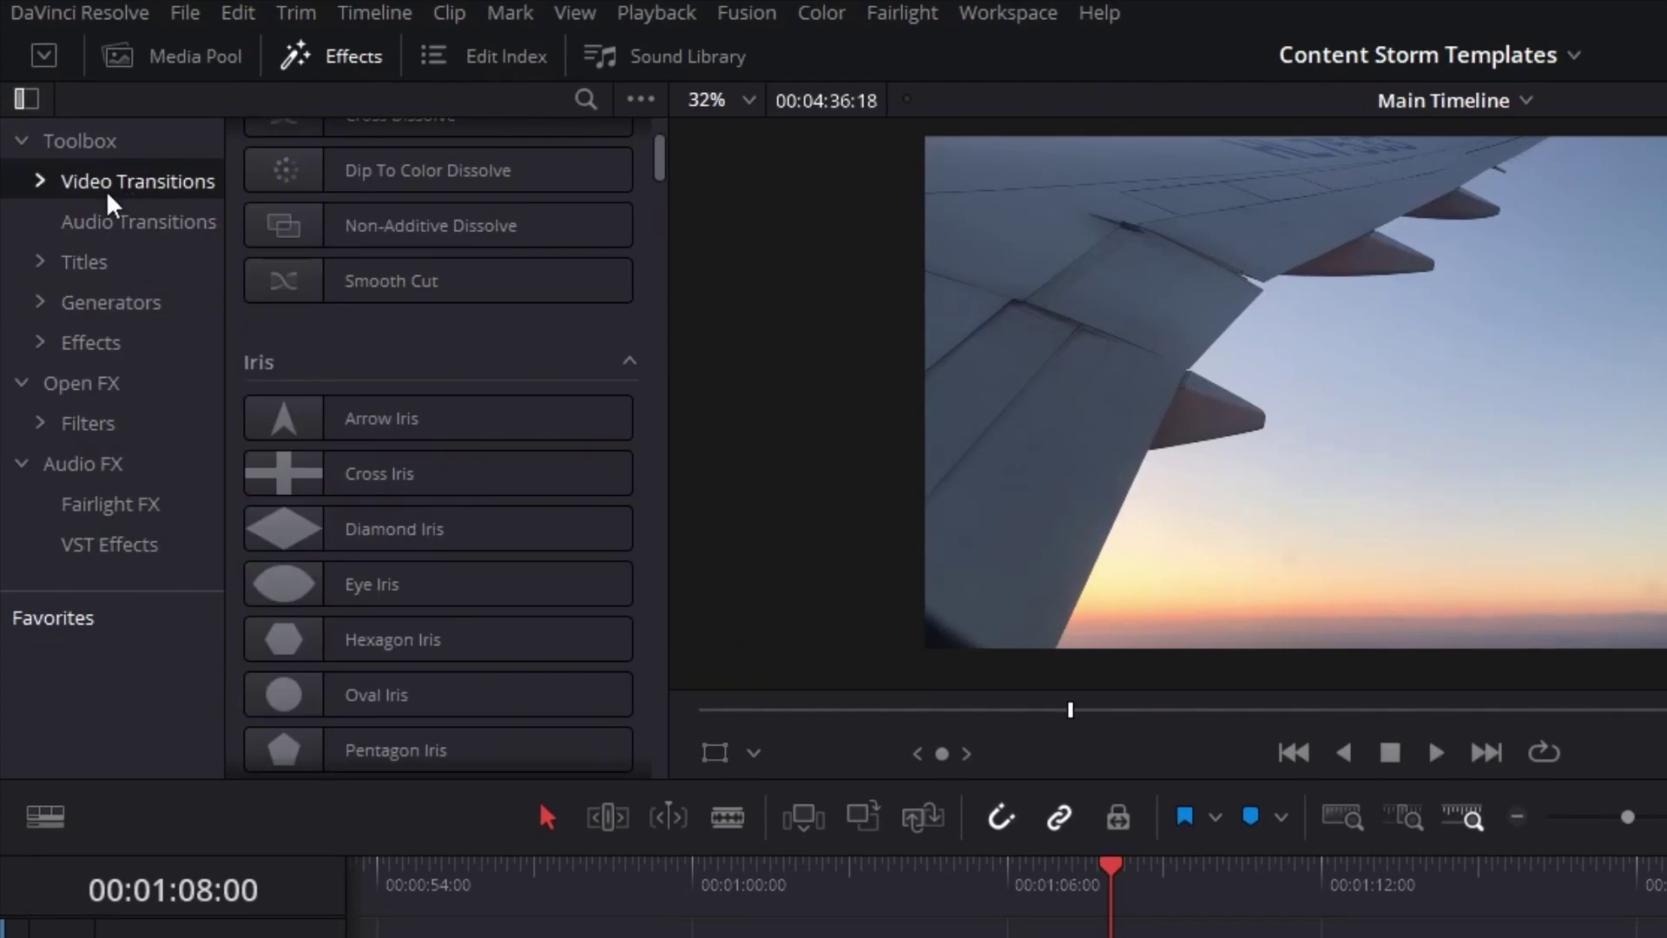
scroll(637, 361, "up", 3)
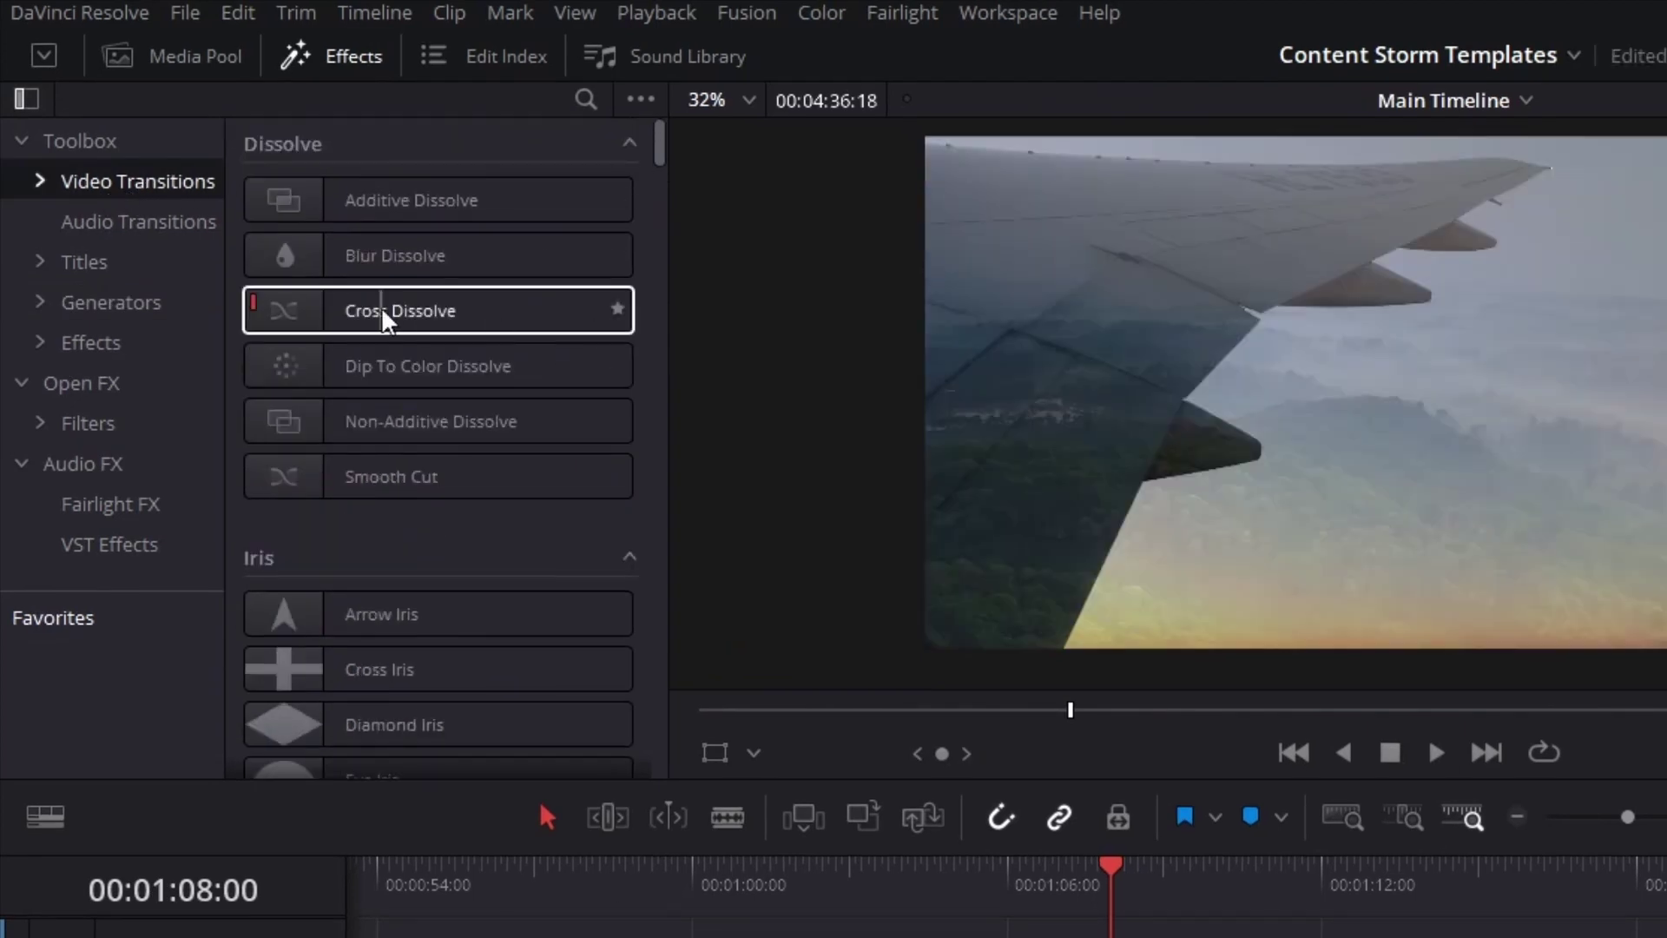
left_click_drag(385, 321, 677, 593)
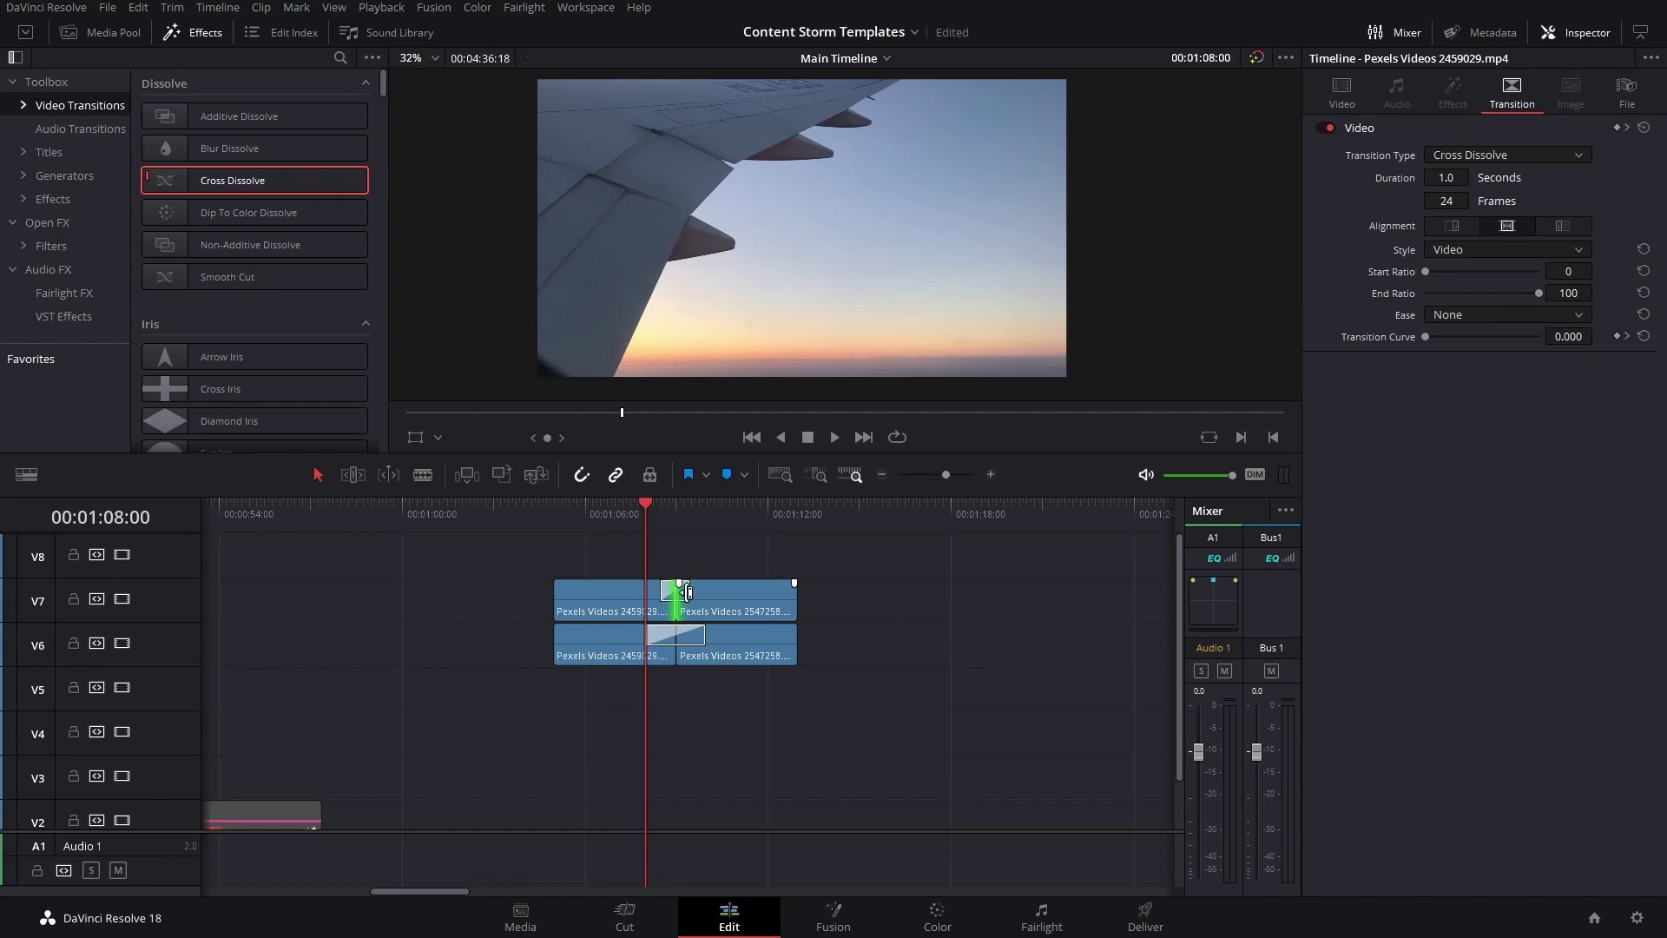
left_click_drag(688, 591, 703, 591)
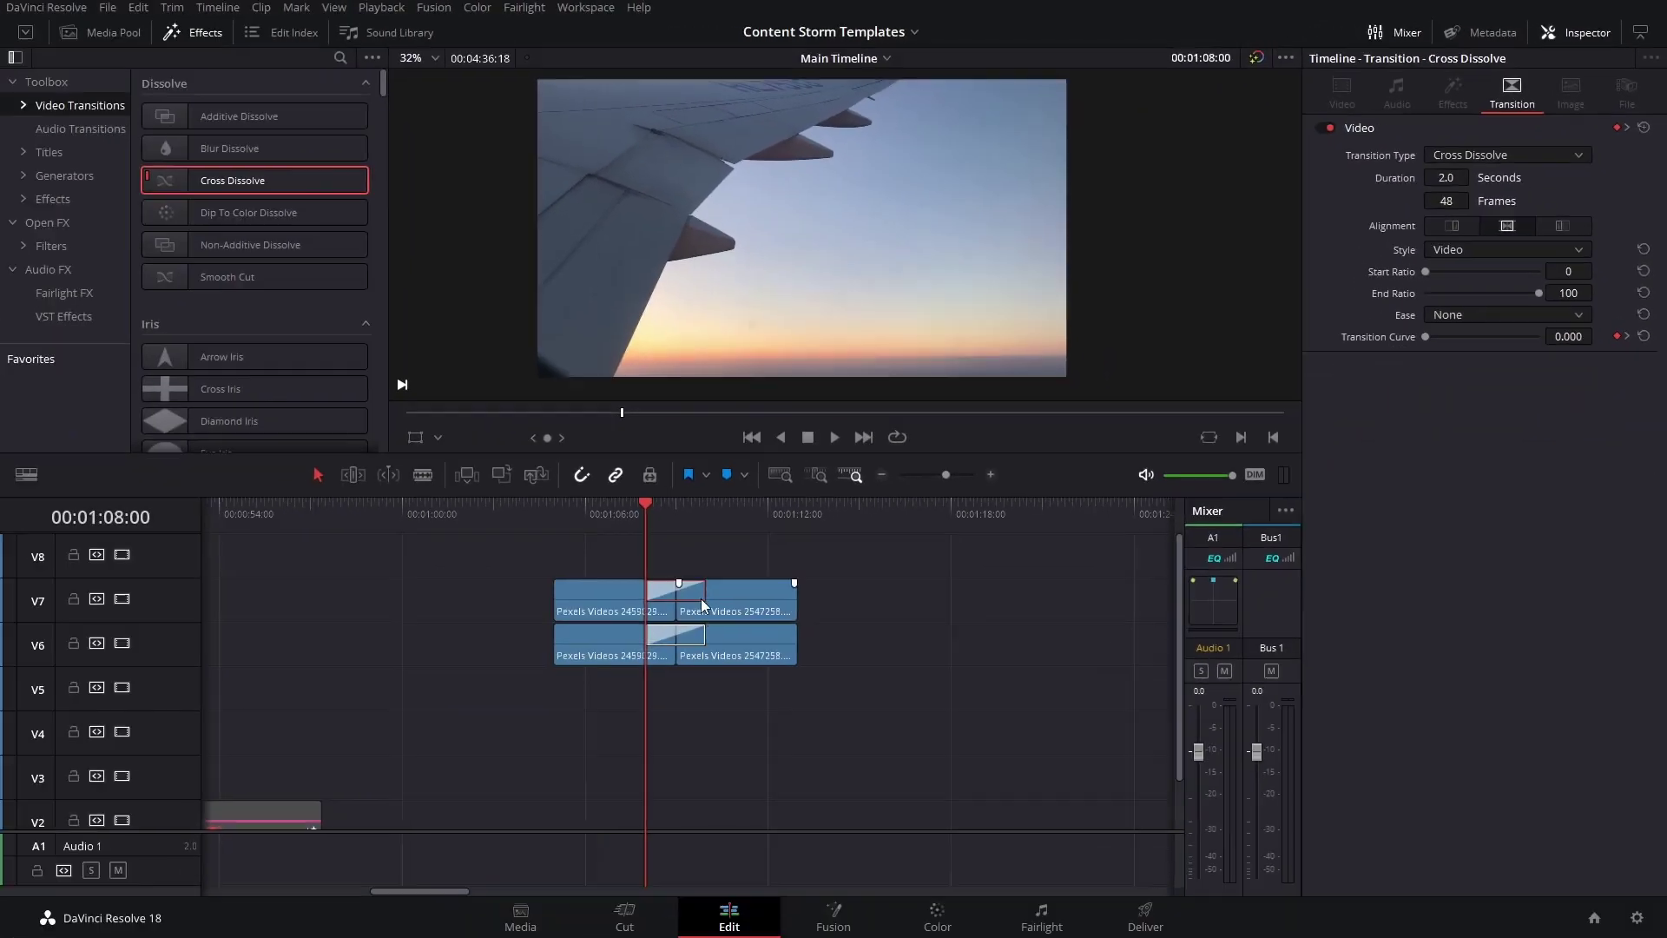
Convert the V7 transition to a Fusion Cross Dissolve and open it on the Fusion page.
right_click(335, 817)
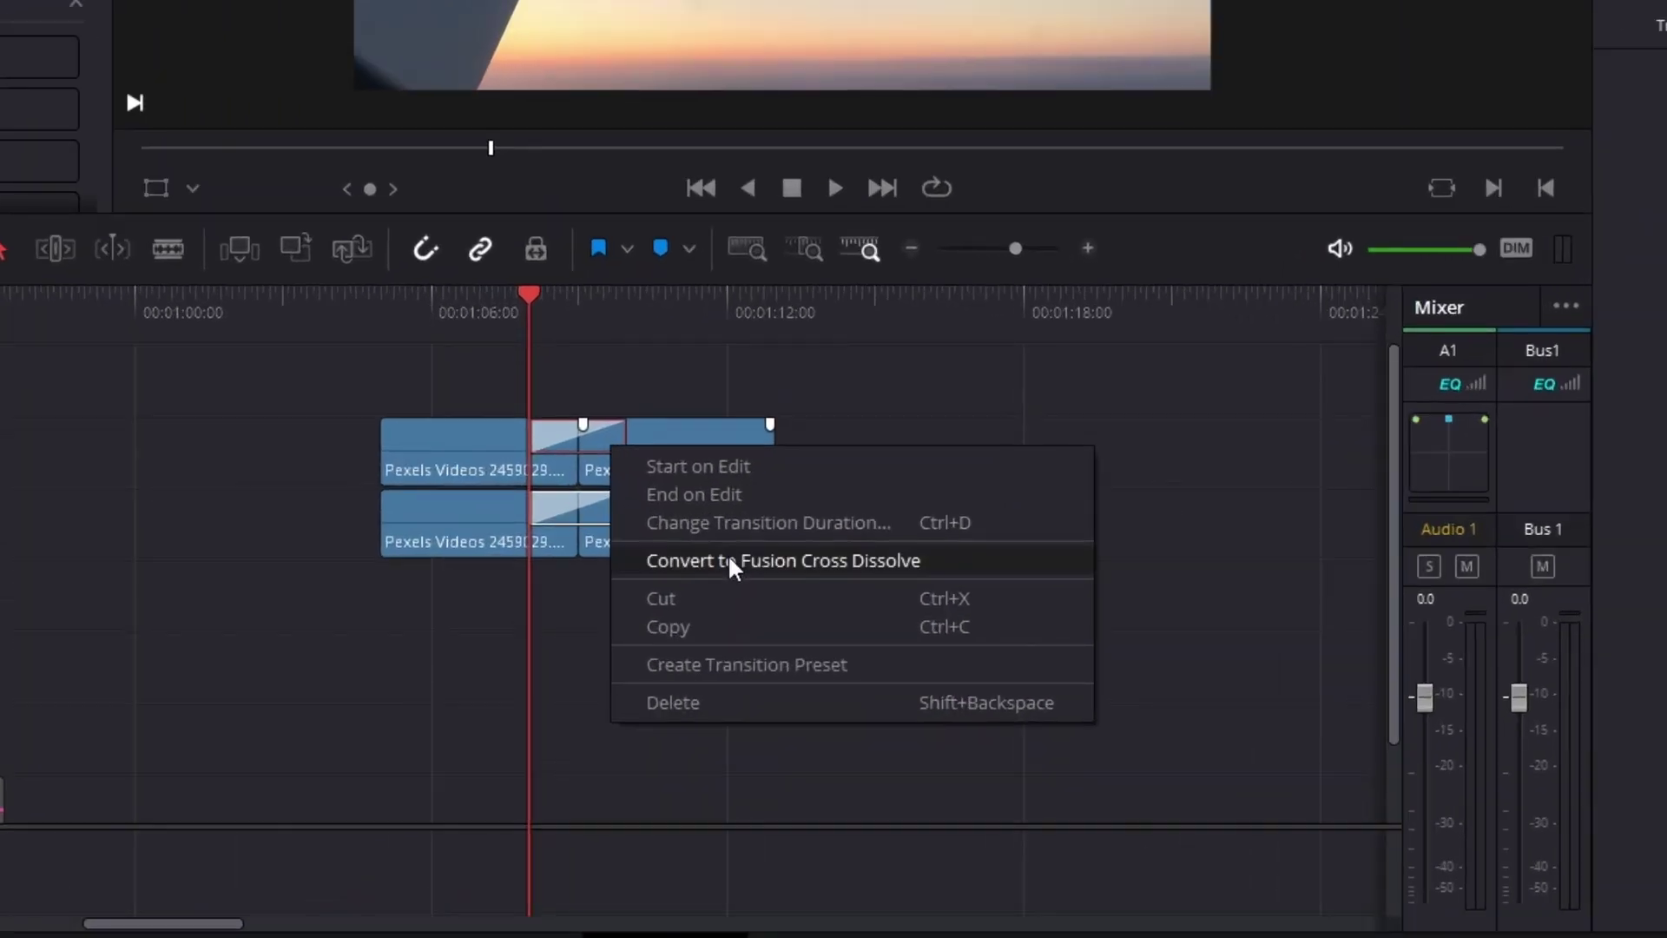
left_click(769, 666)
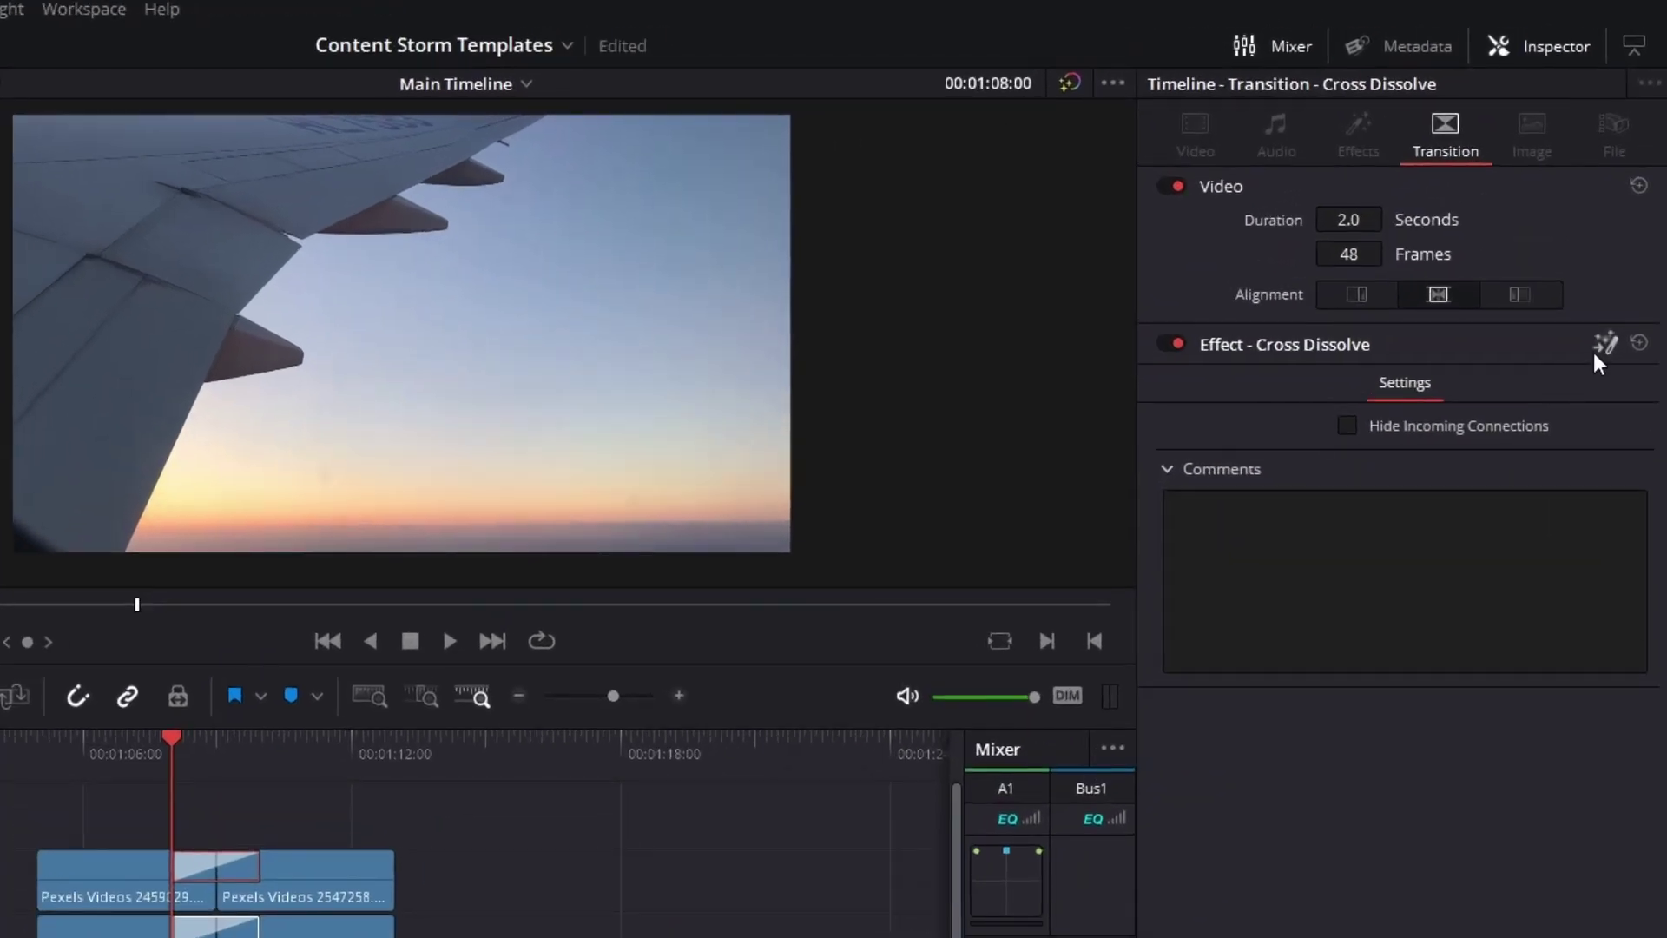
left_click(1605, 343)
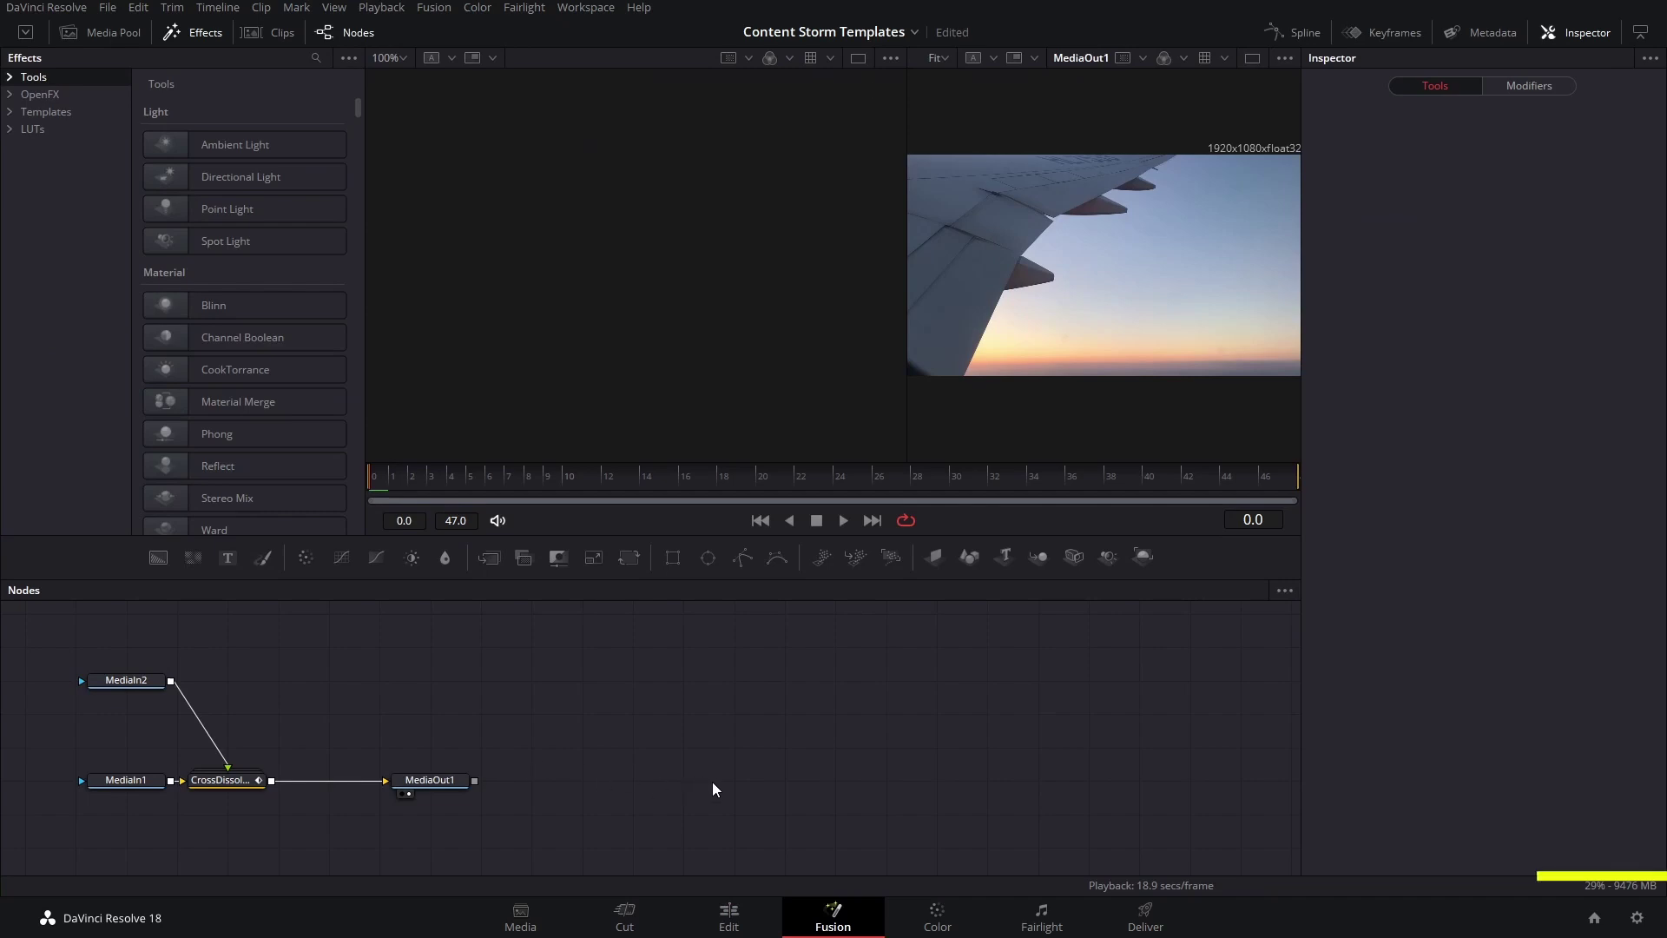
Ungroup the CrossDissolve node to expose the Dissolve node, and play part of the transition.
left_click(653, 761)
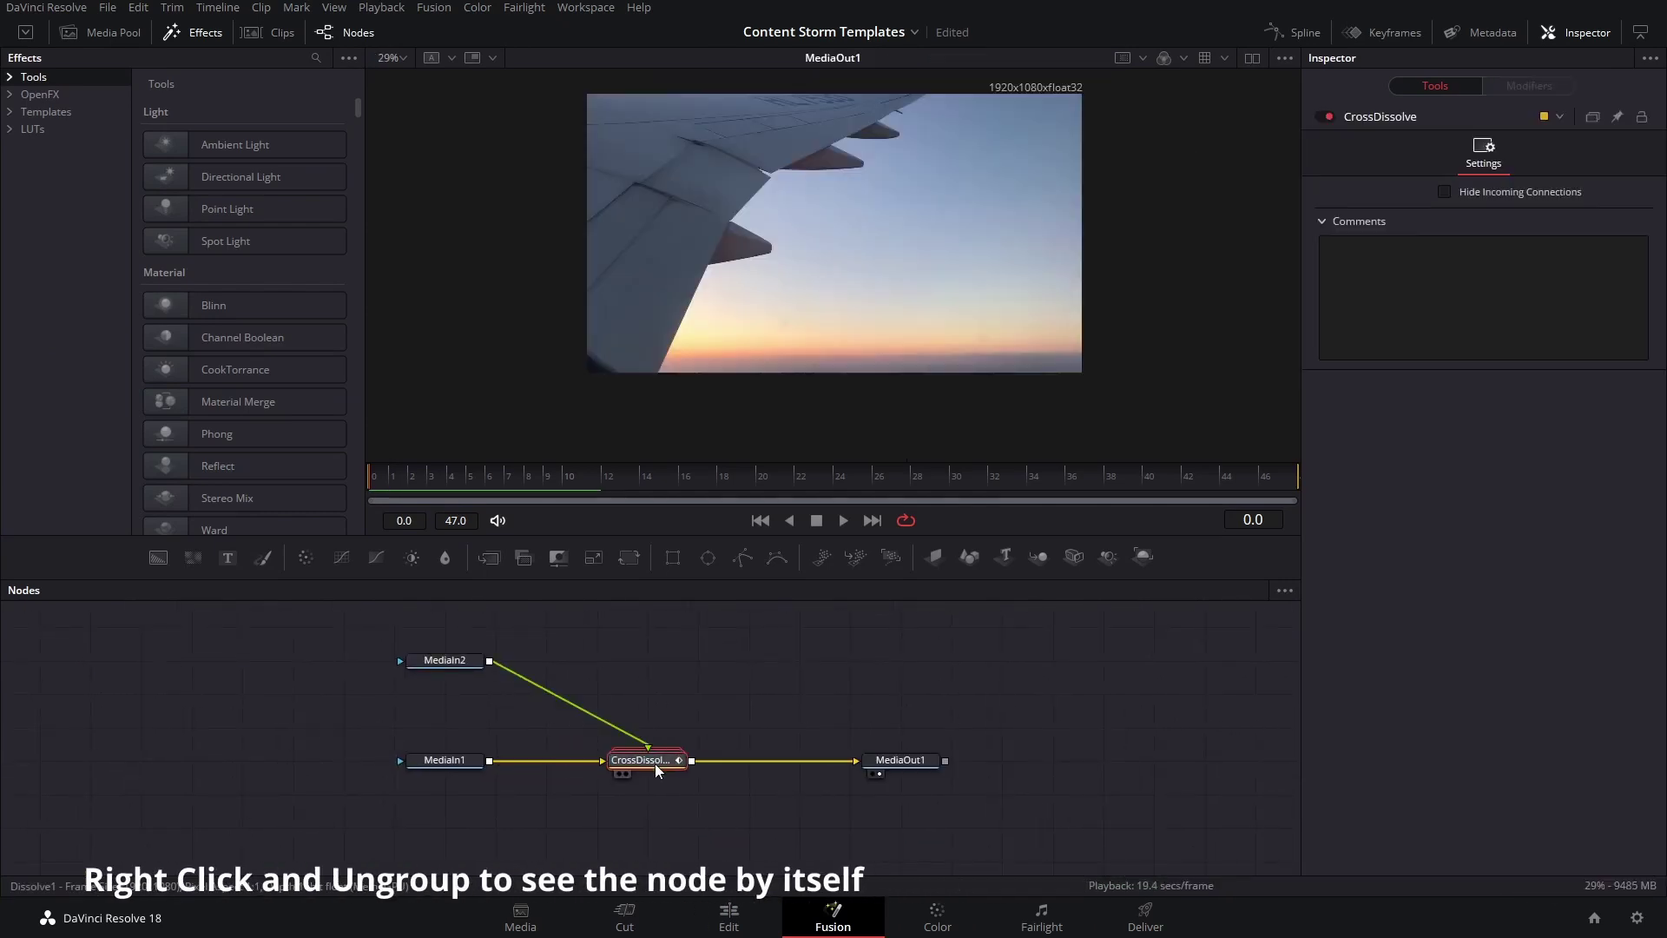
right_click(655, 763)
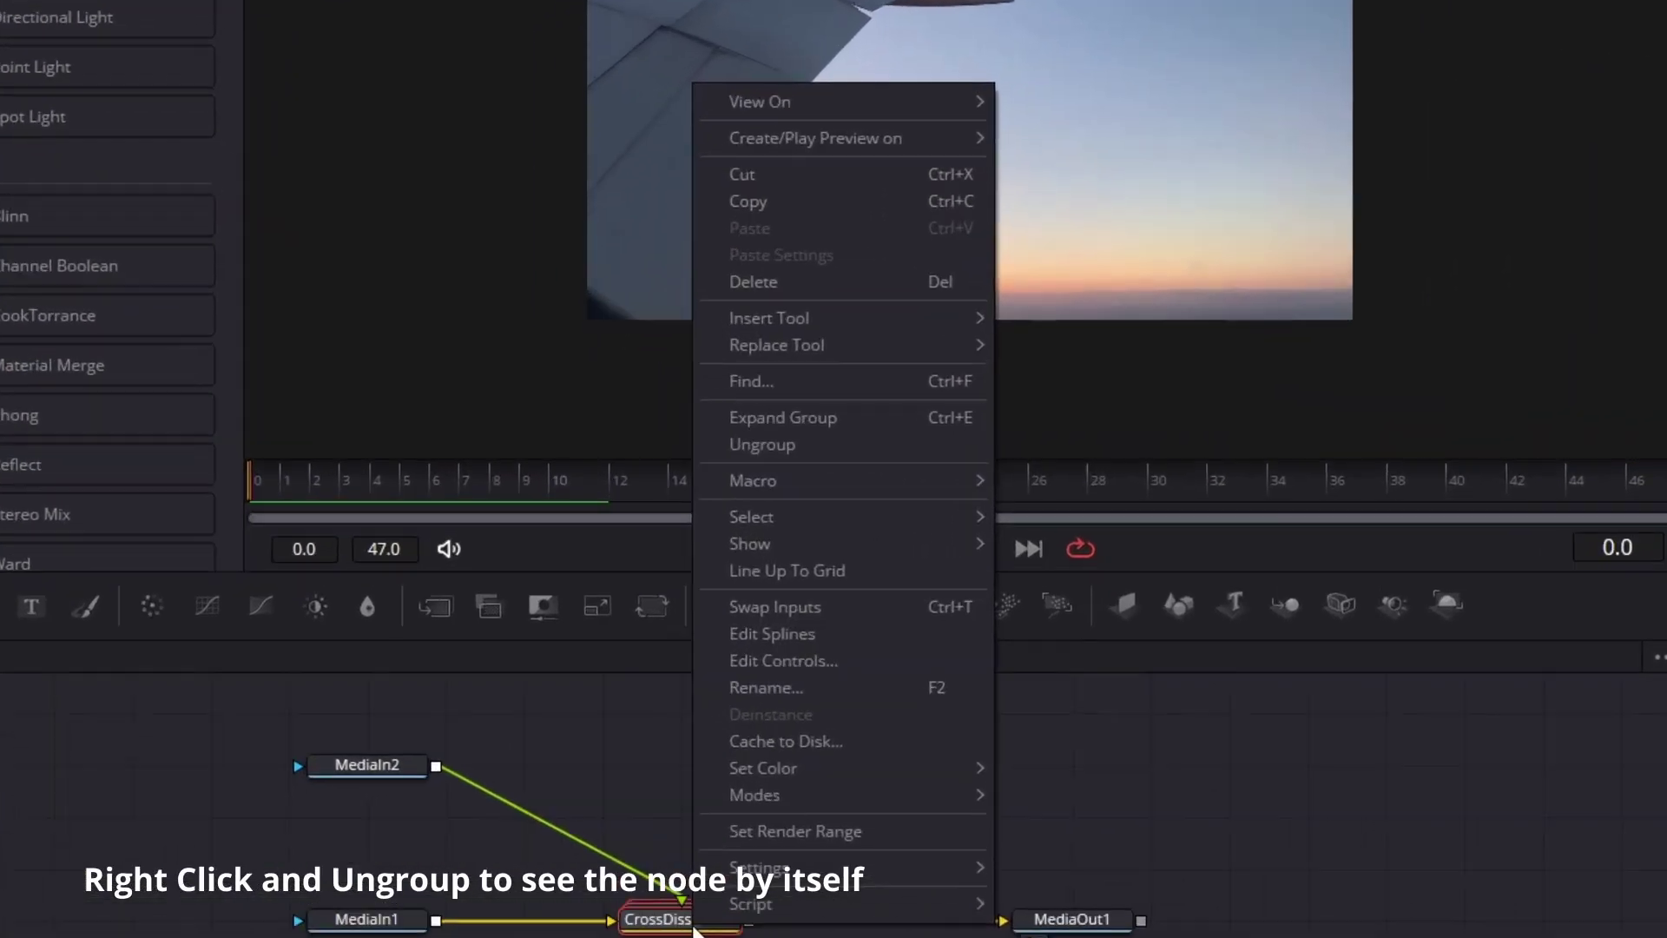
left_click(697, 452)
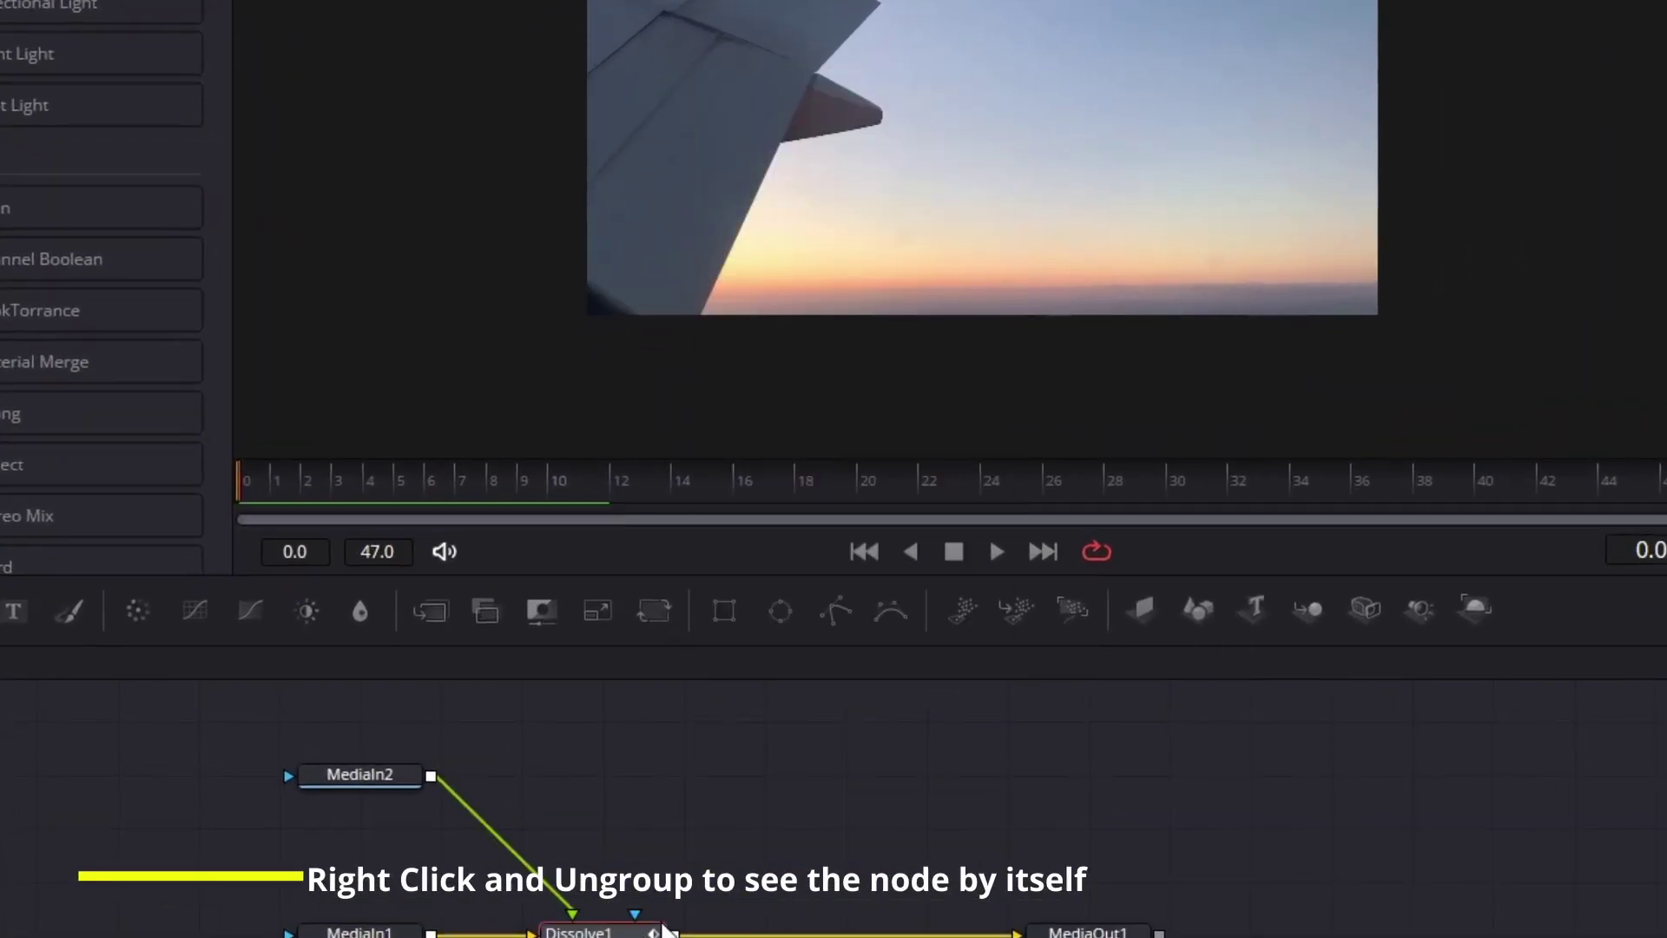
key("space")
key("space")
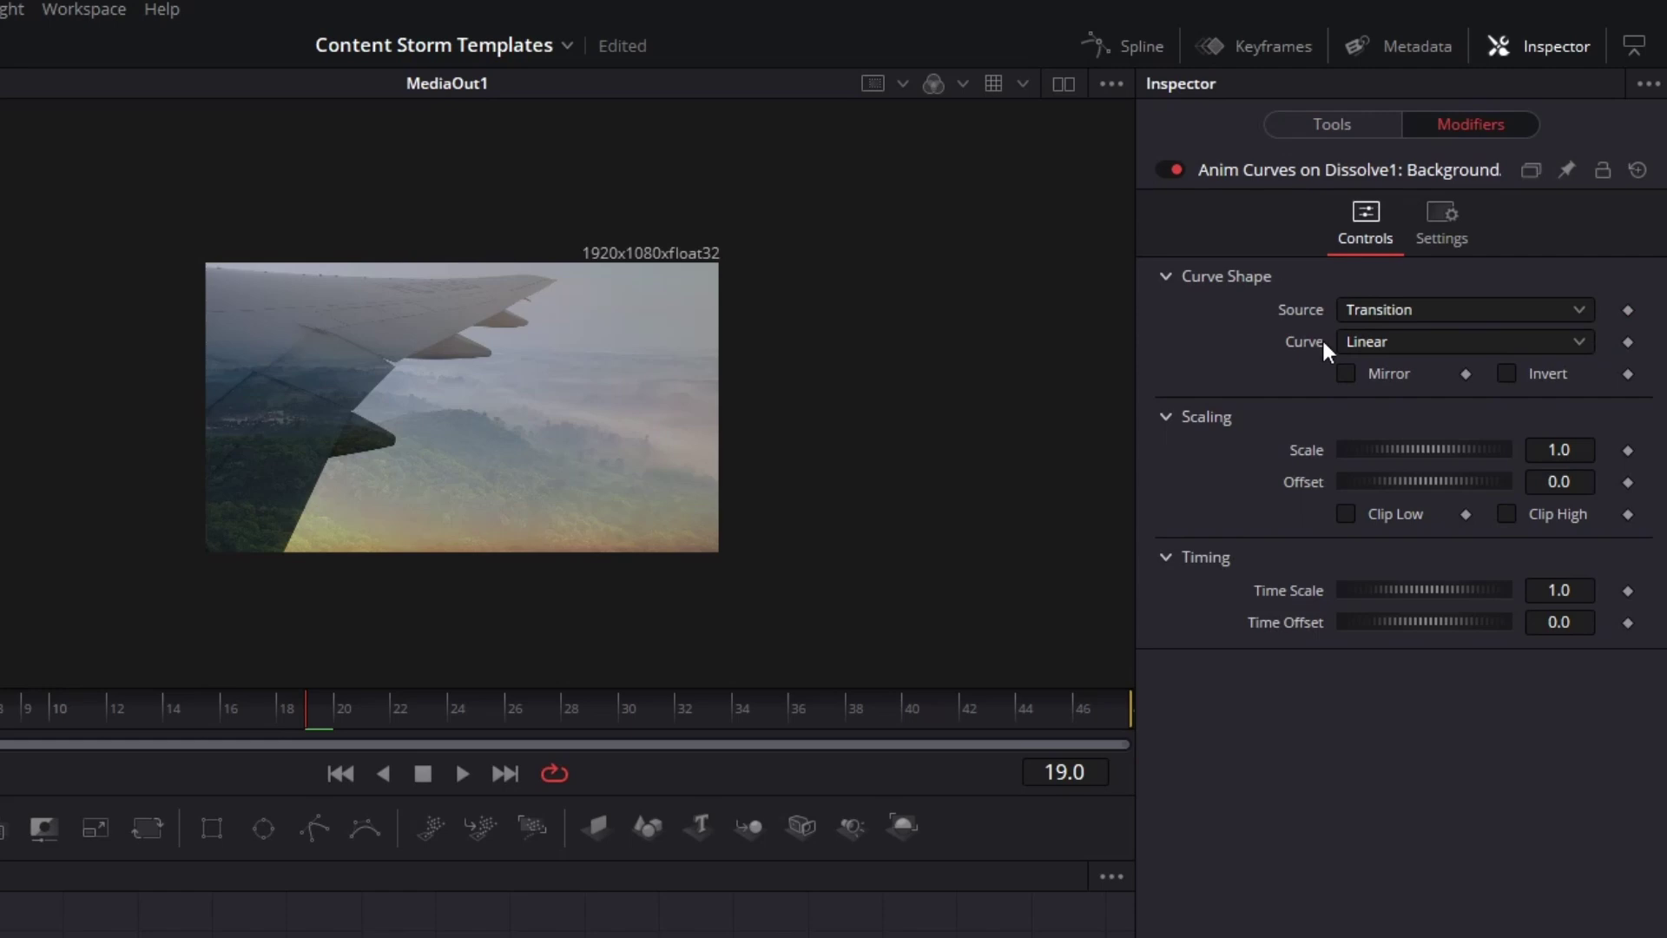
Set the Dissolve1 animation curve to Custom and add a middle point with In 0.5 and its output at the maximum.
left_click(1381, 341)
left_click(1393, 425)
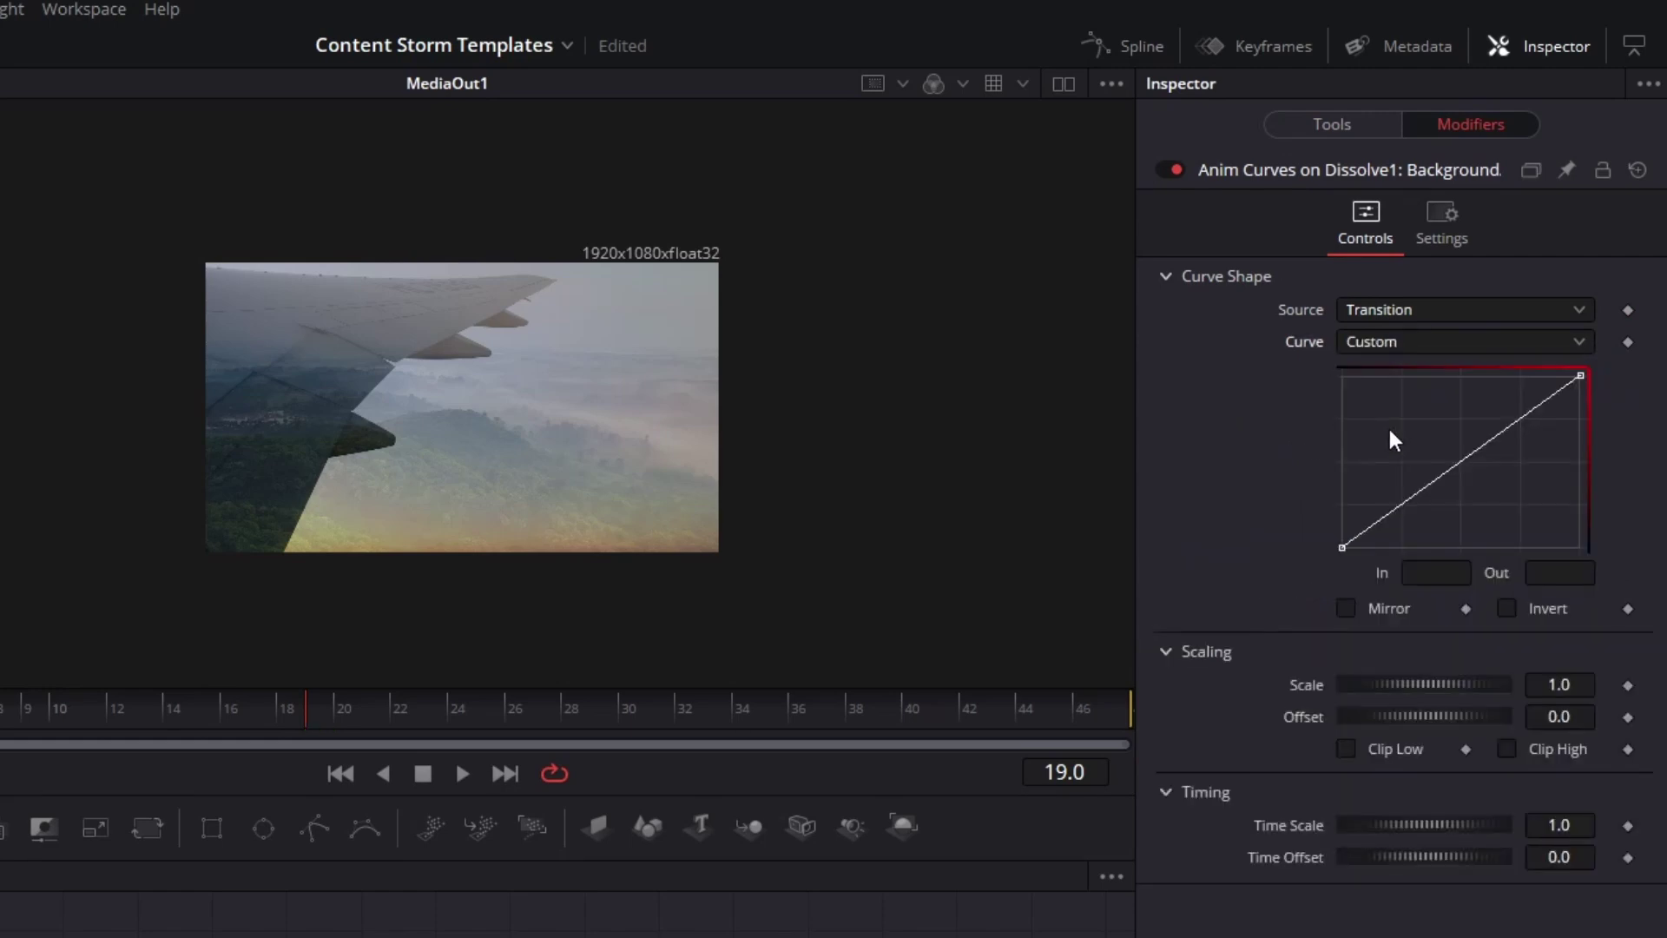
left_click(1465, 458)
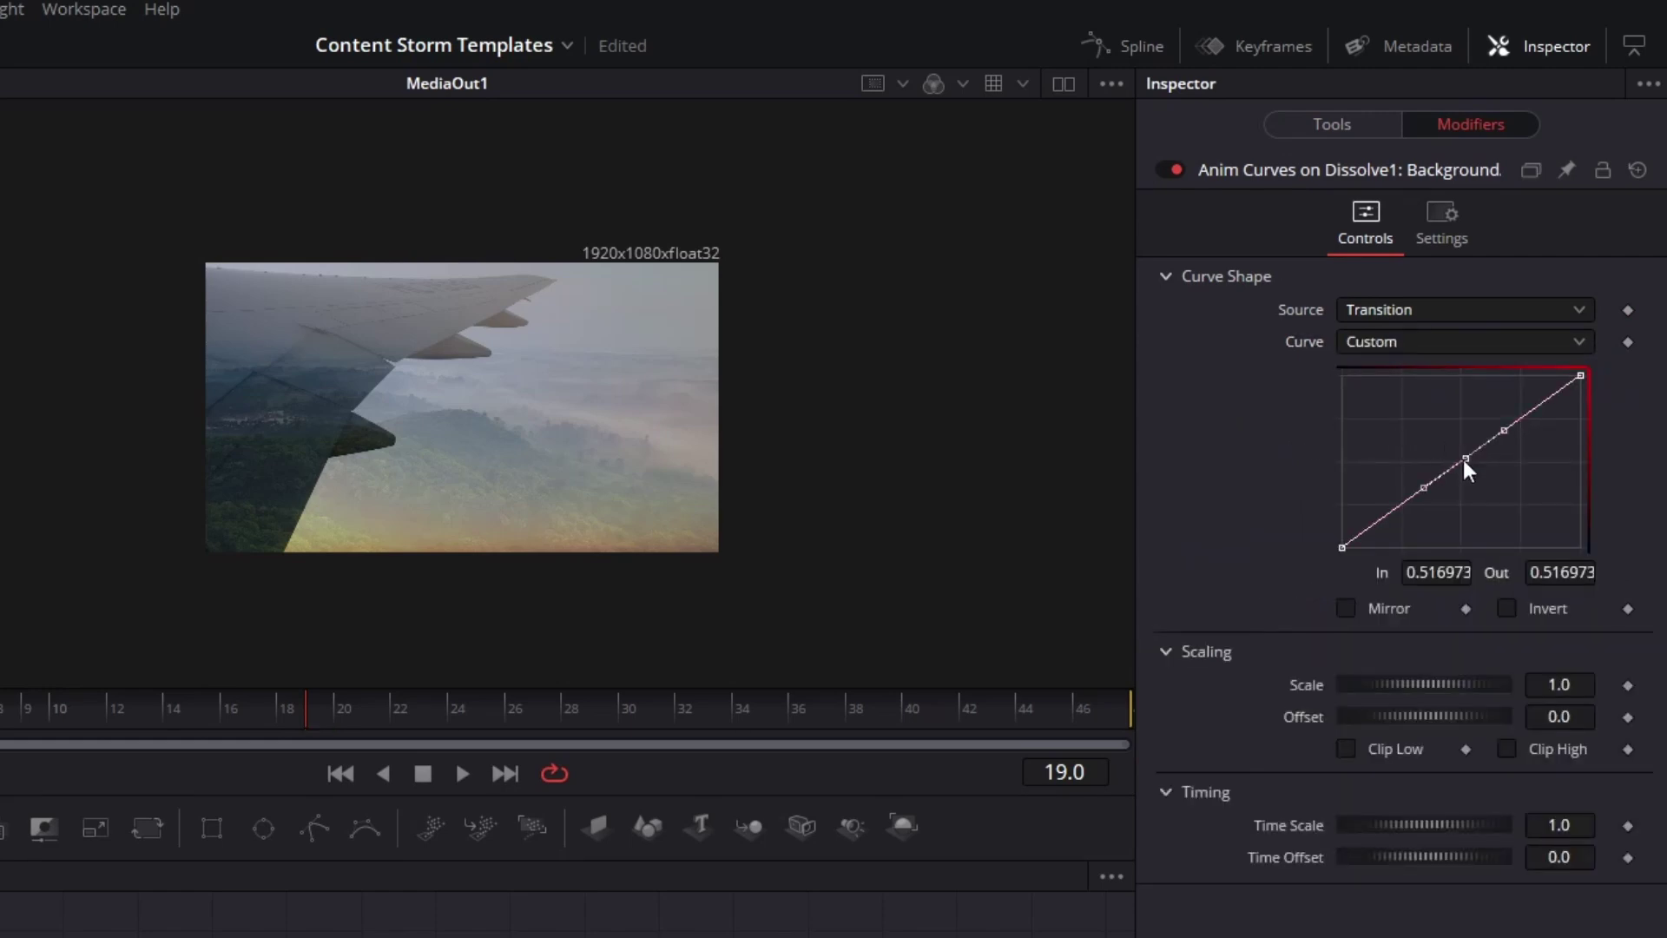
left_click(1443, 572)
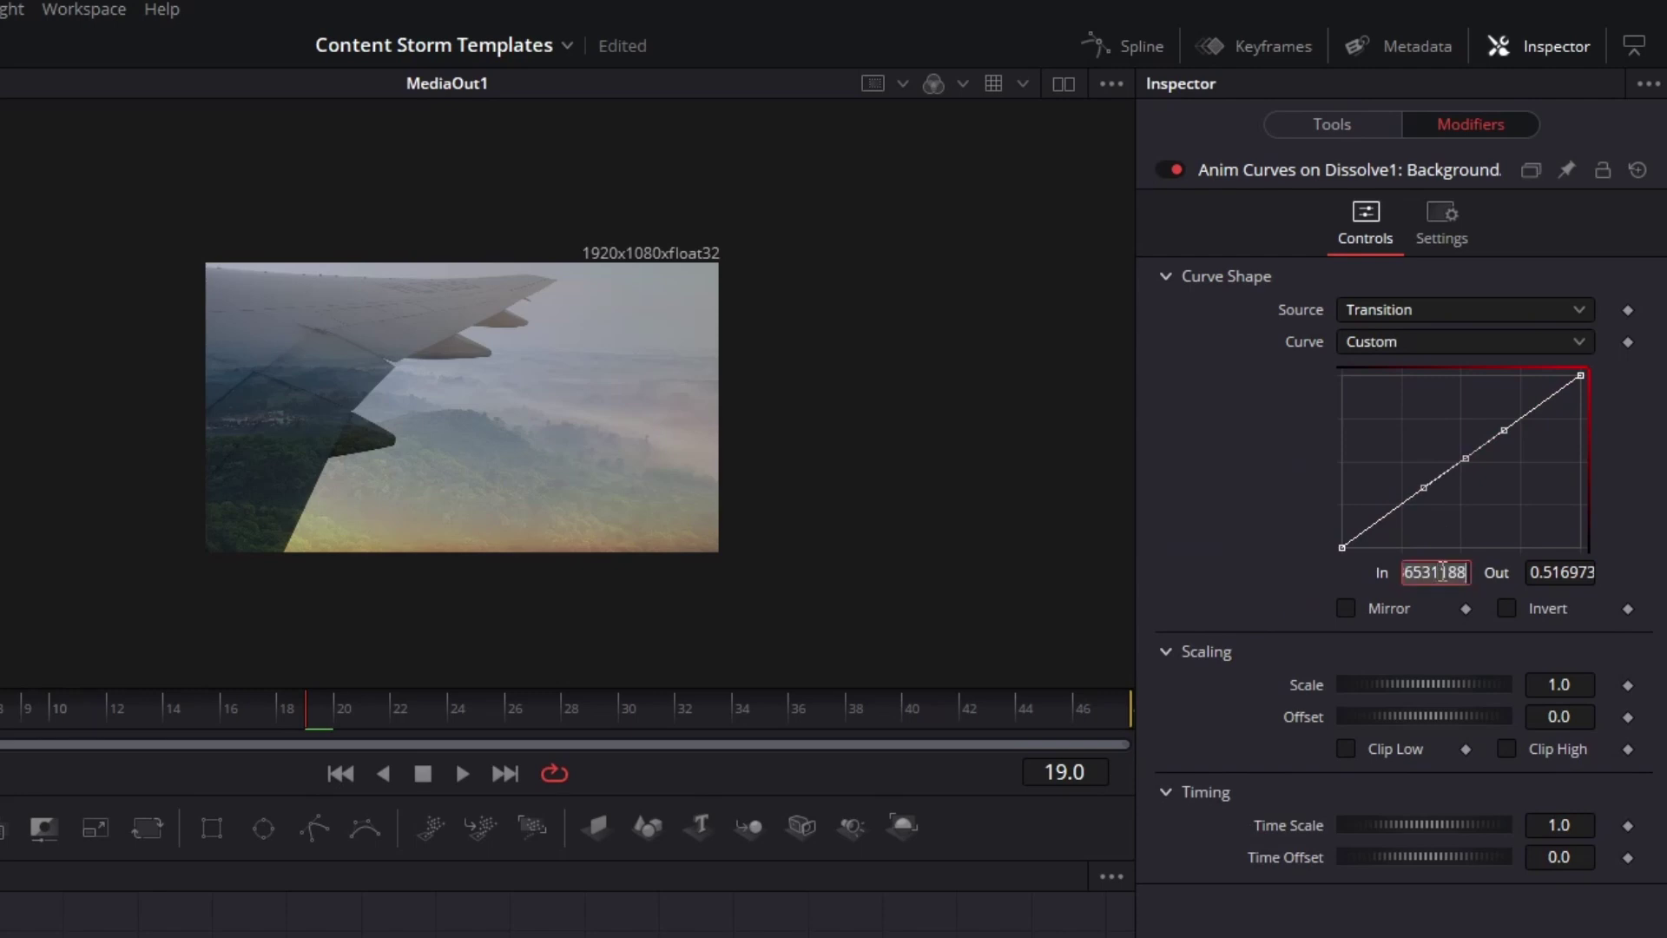
type(".5")
key("Tab")
key("Tab")
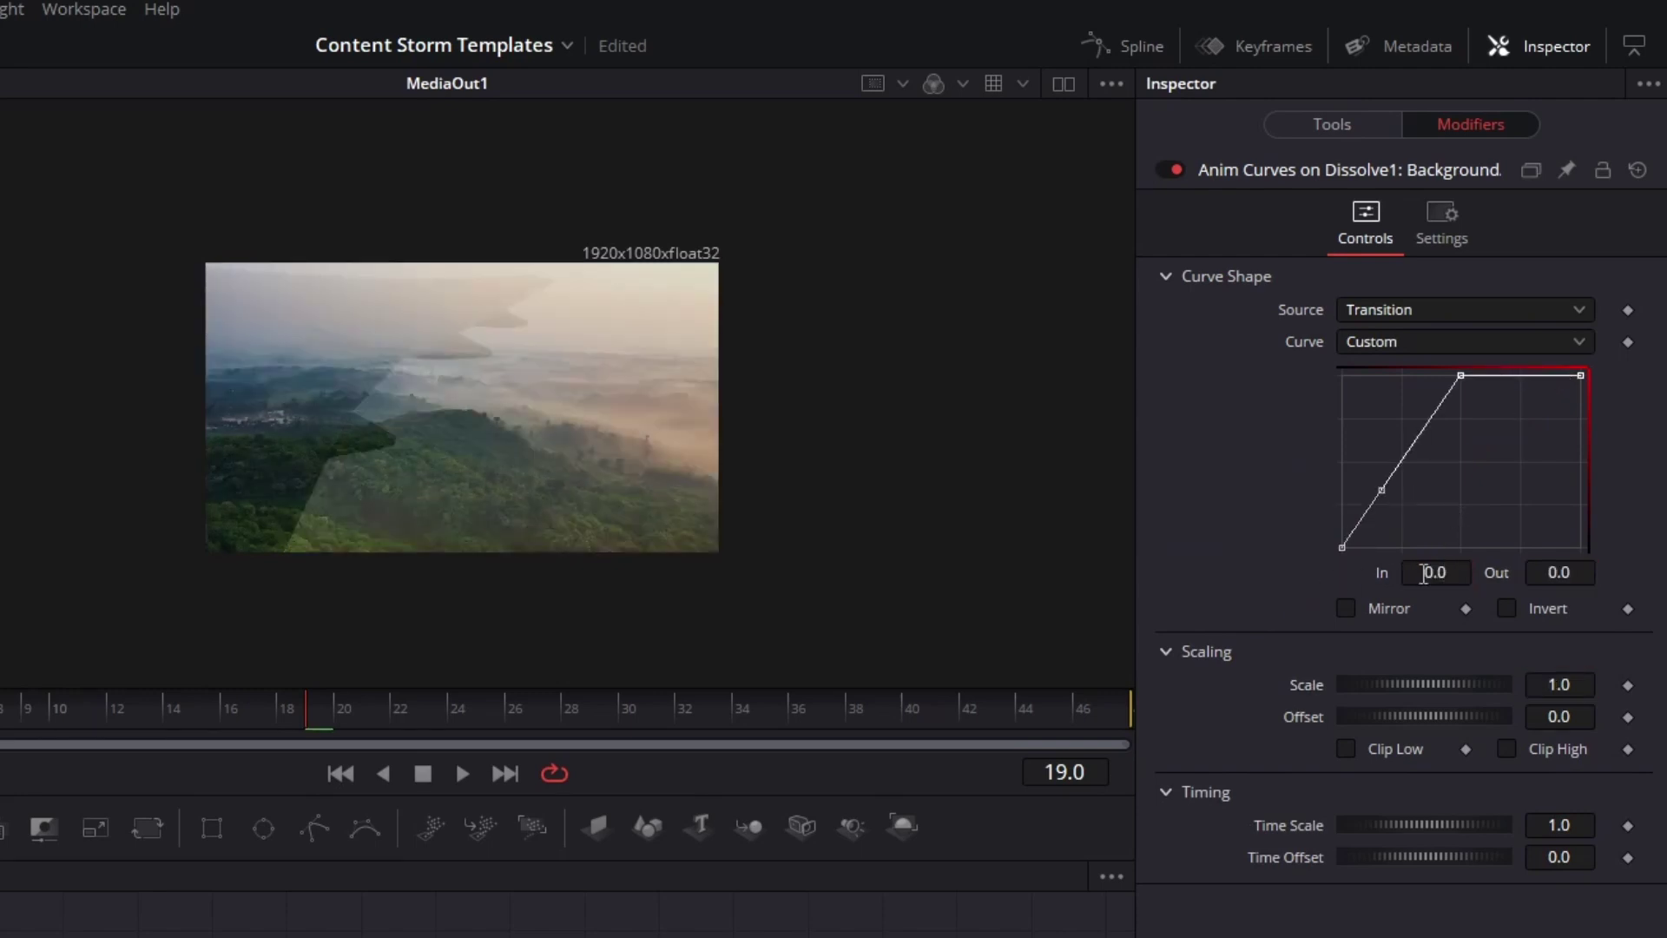
Set the custom curve's lower point to In 0.471 and scrub through the transition to check the cut.
left_click_drag(1435, 572, 1595, 571)
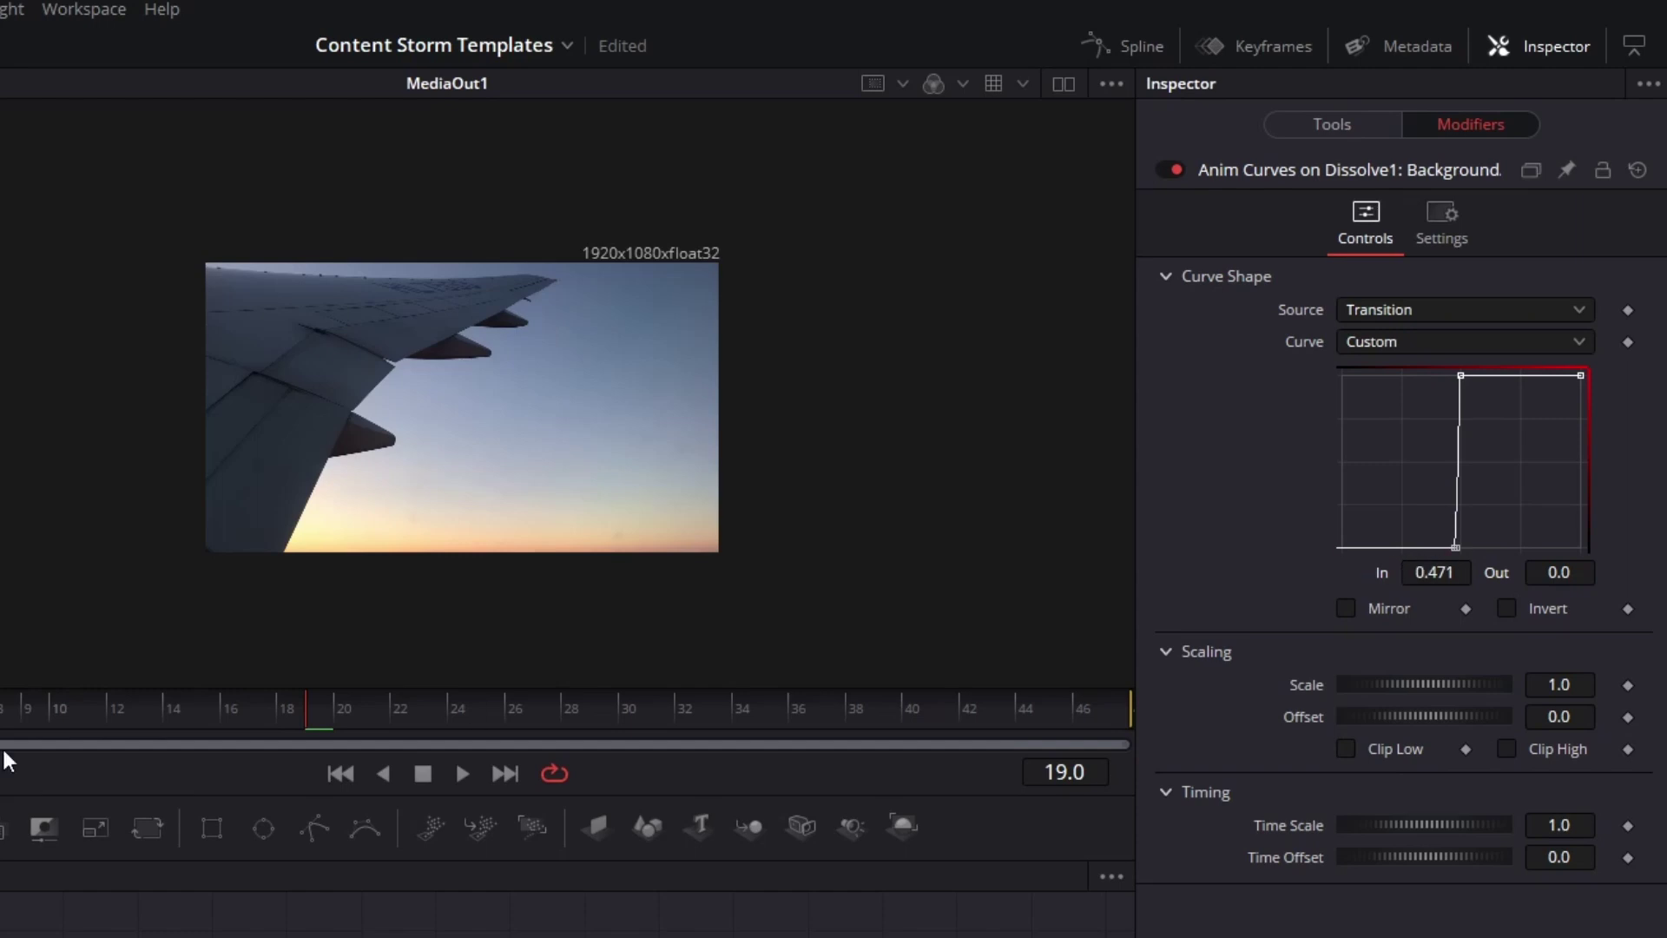
left_click_drag(4, 726, 259, 724)
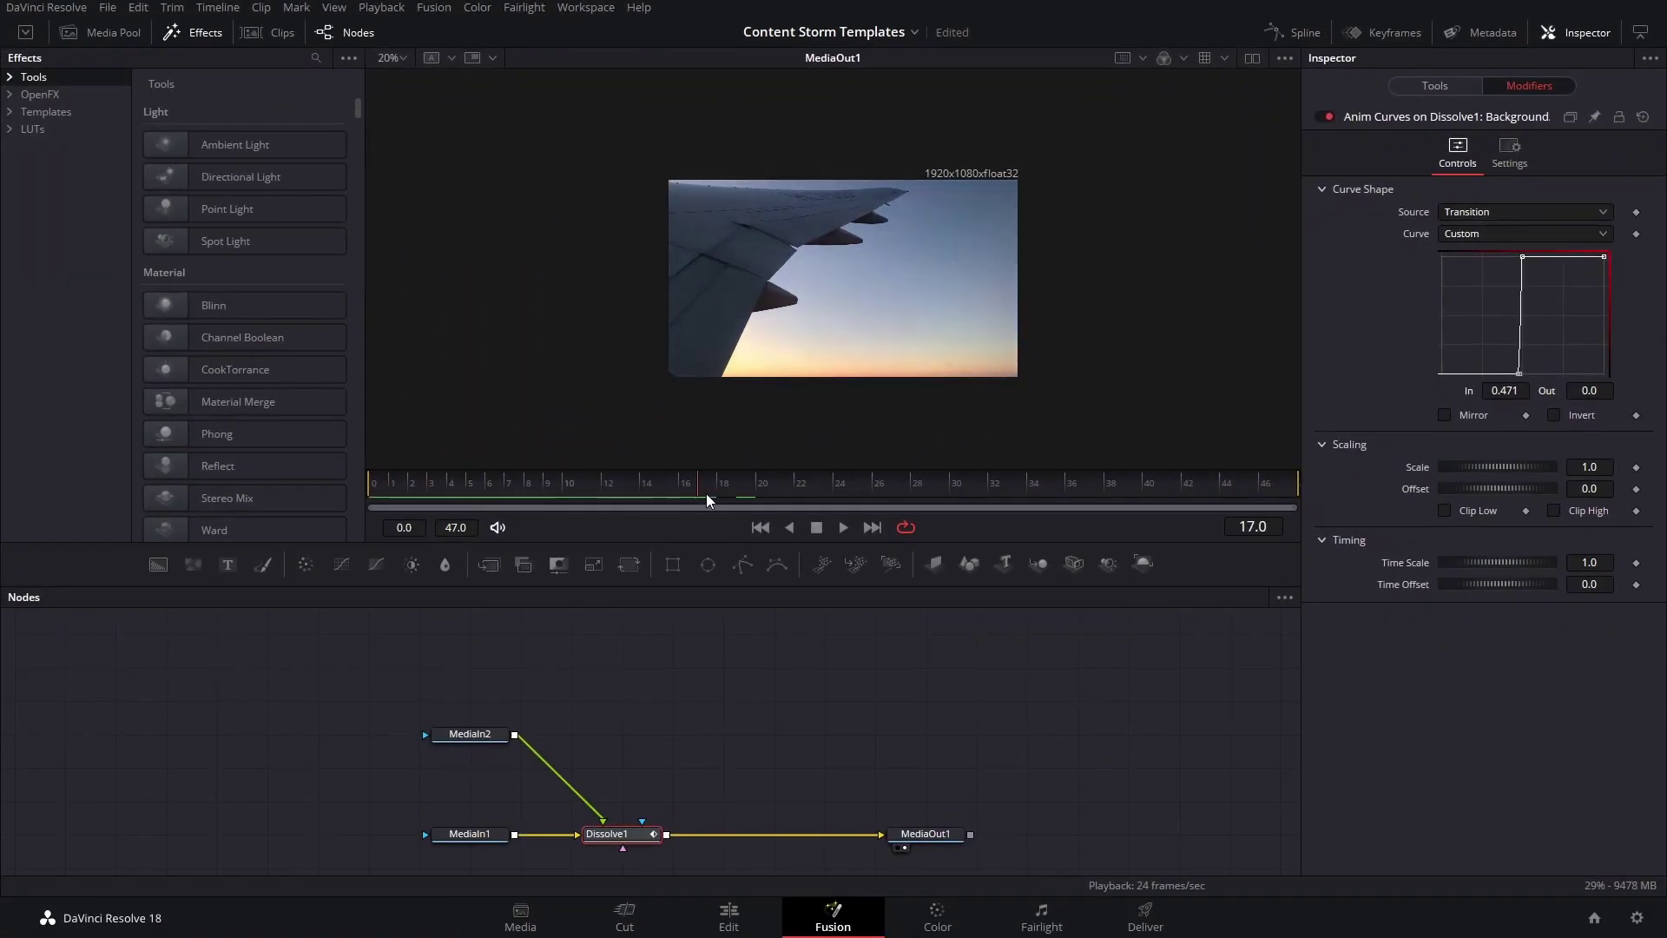
left_click_drag(804, 504, 837, 503)
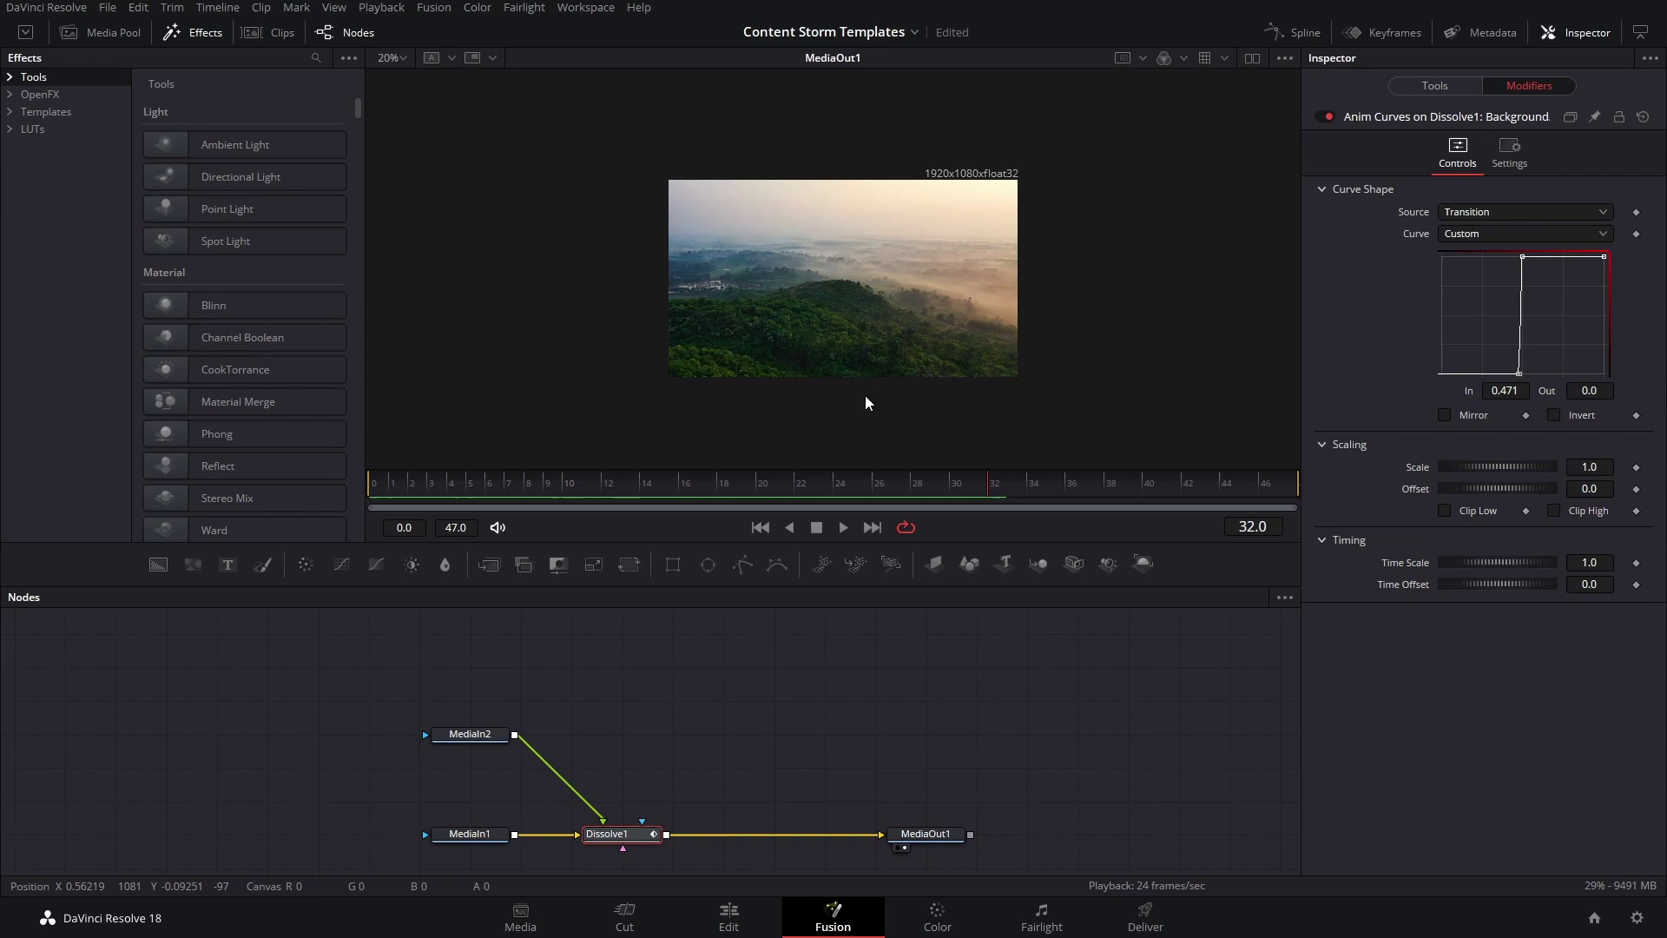
Add a Background node above the Dissolve1 output connection and mask it with an Ellipse.
left_click(716, 745)
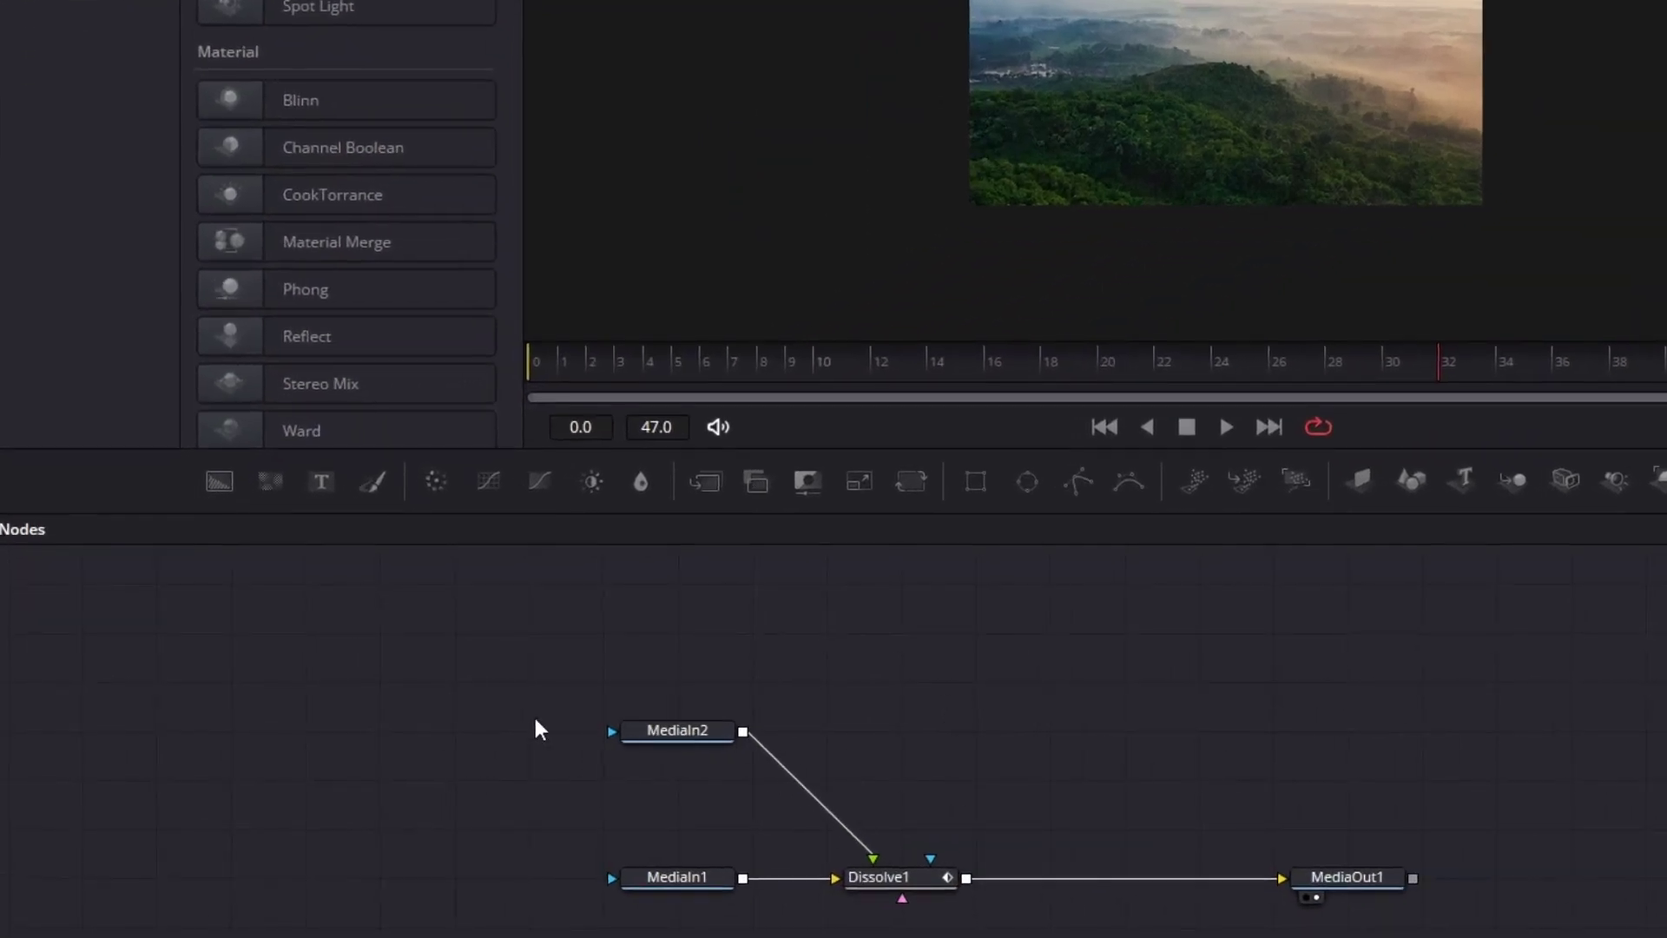
left_click_drag(383, 568, 1090, 719)
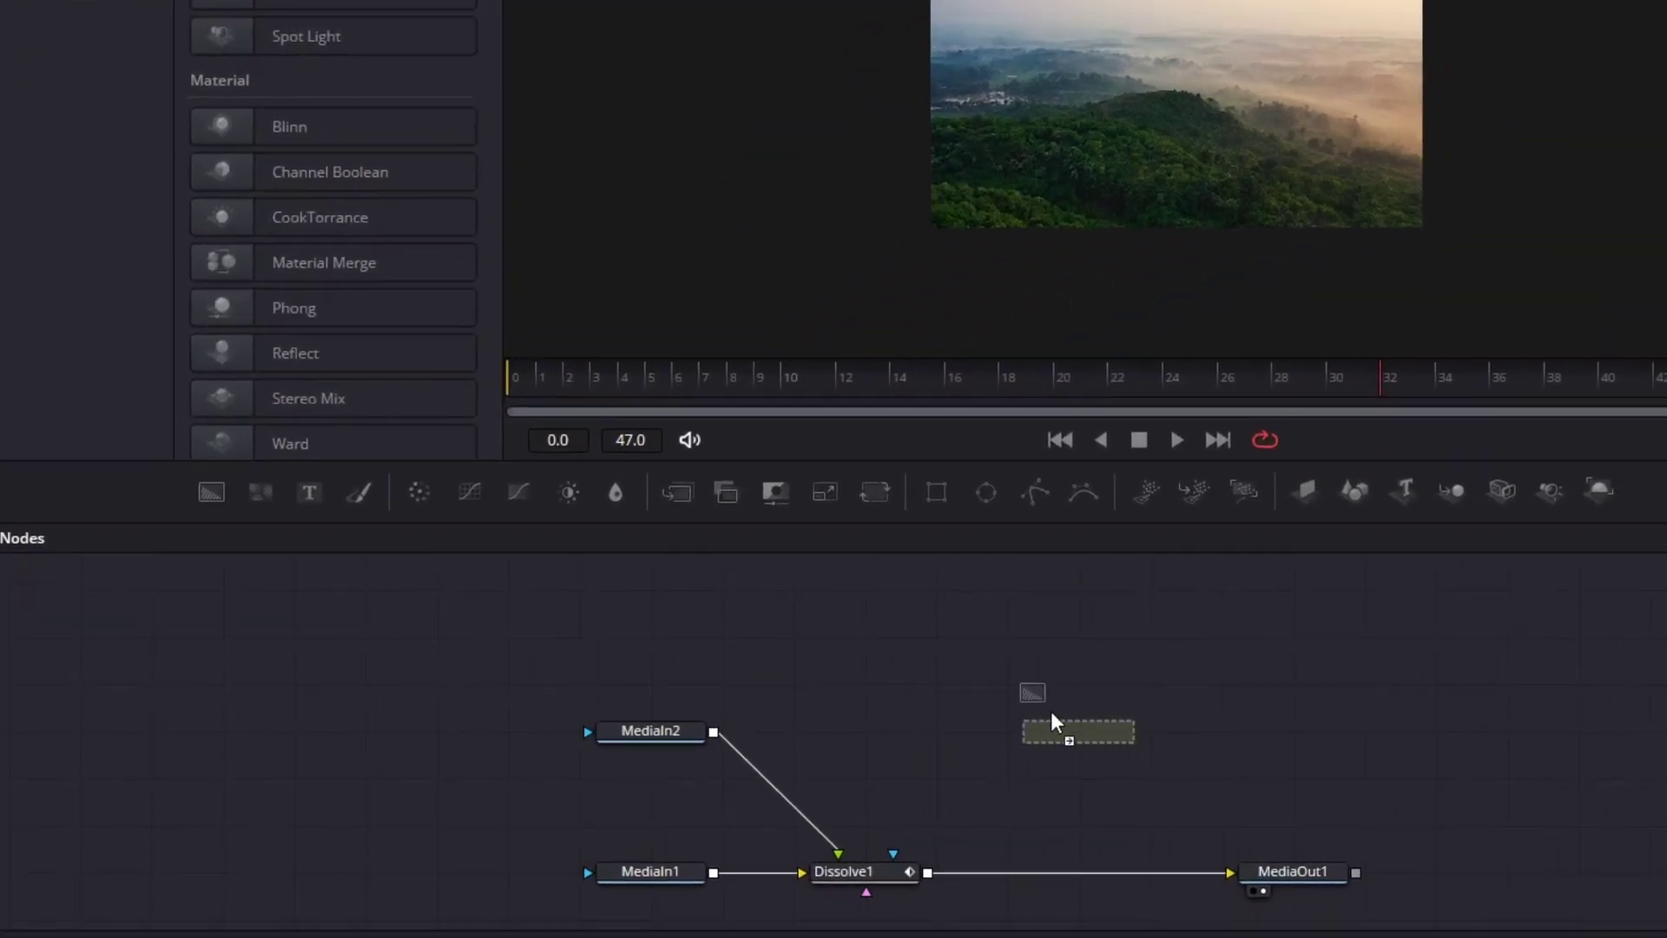
left_click(1026, 481)
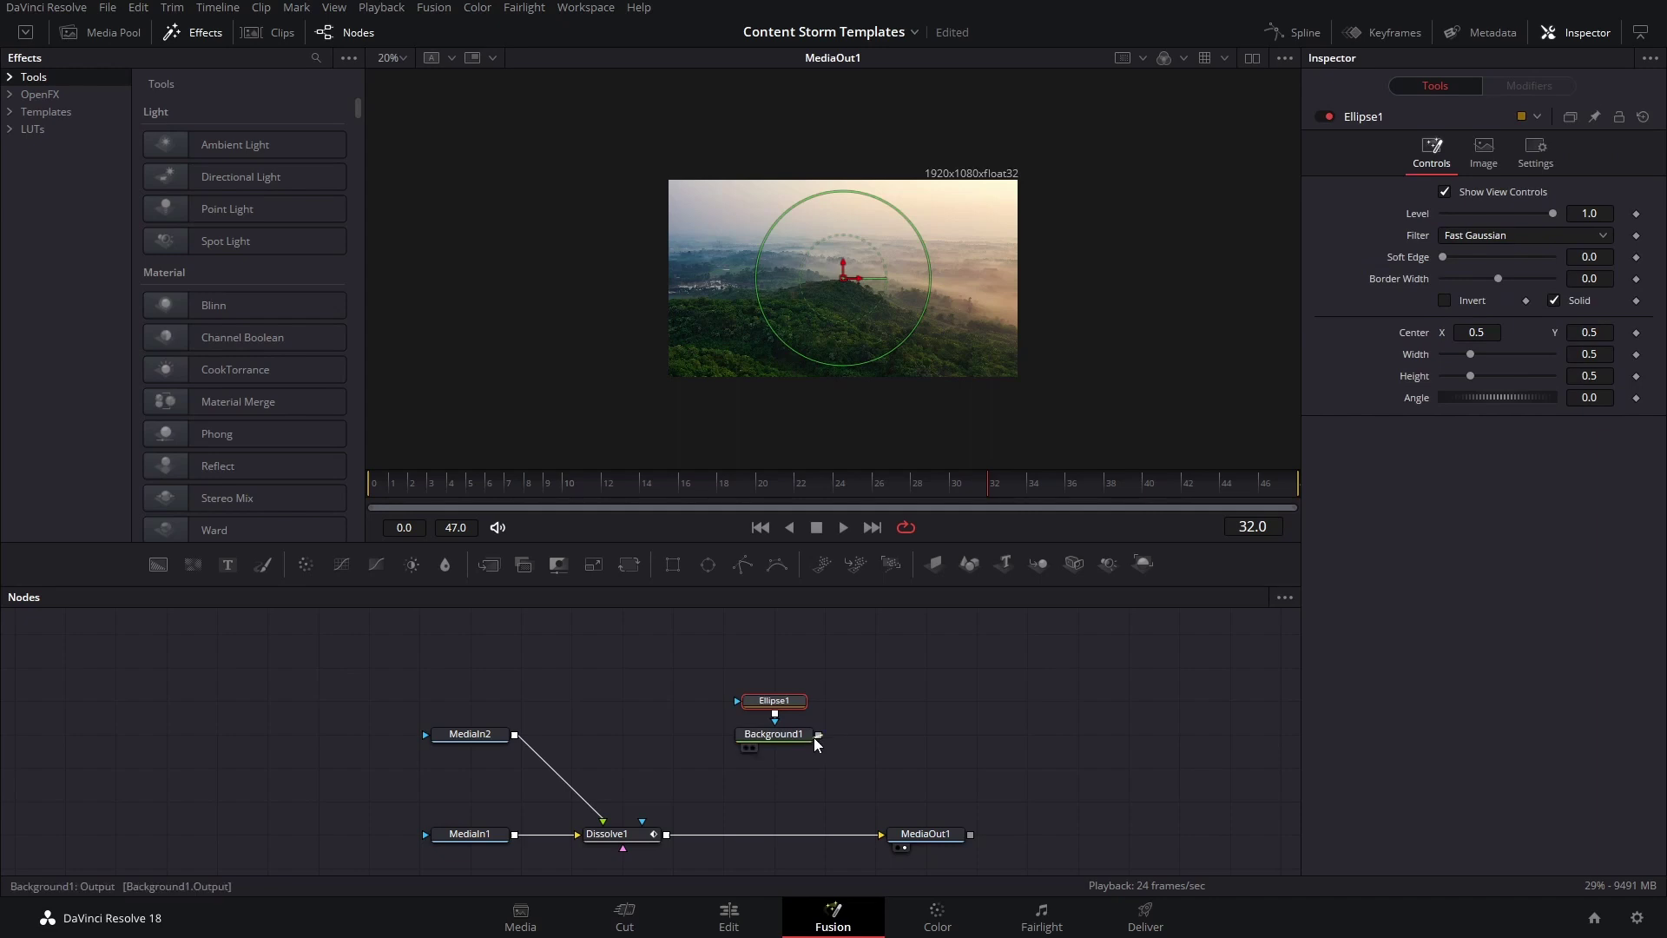
Merge Background1 over the Dissolve1 output and arrange the Ellipse1 and Background1 nodes higher above Merge1.
left_click_drag(816, 735, 667, 836)
left_click_drag(1313, 267, 1105, 561)
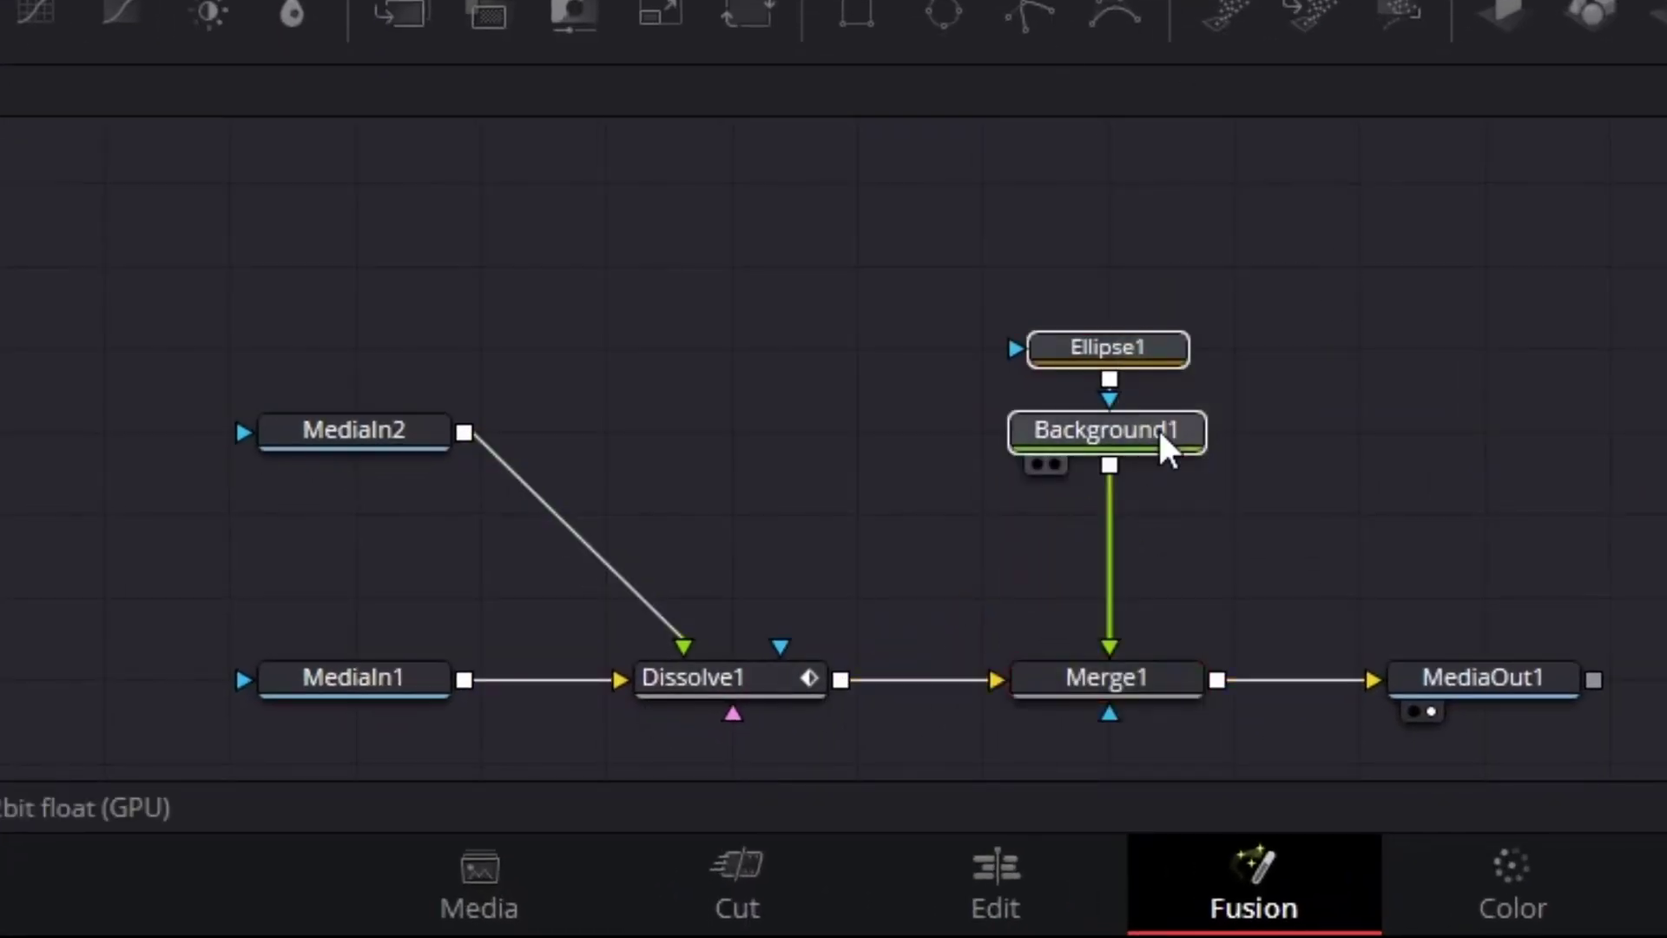
left_click_drag(1158, 427, 1158, 344)
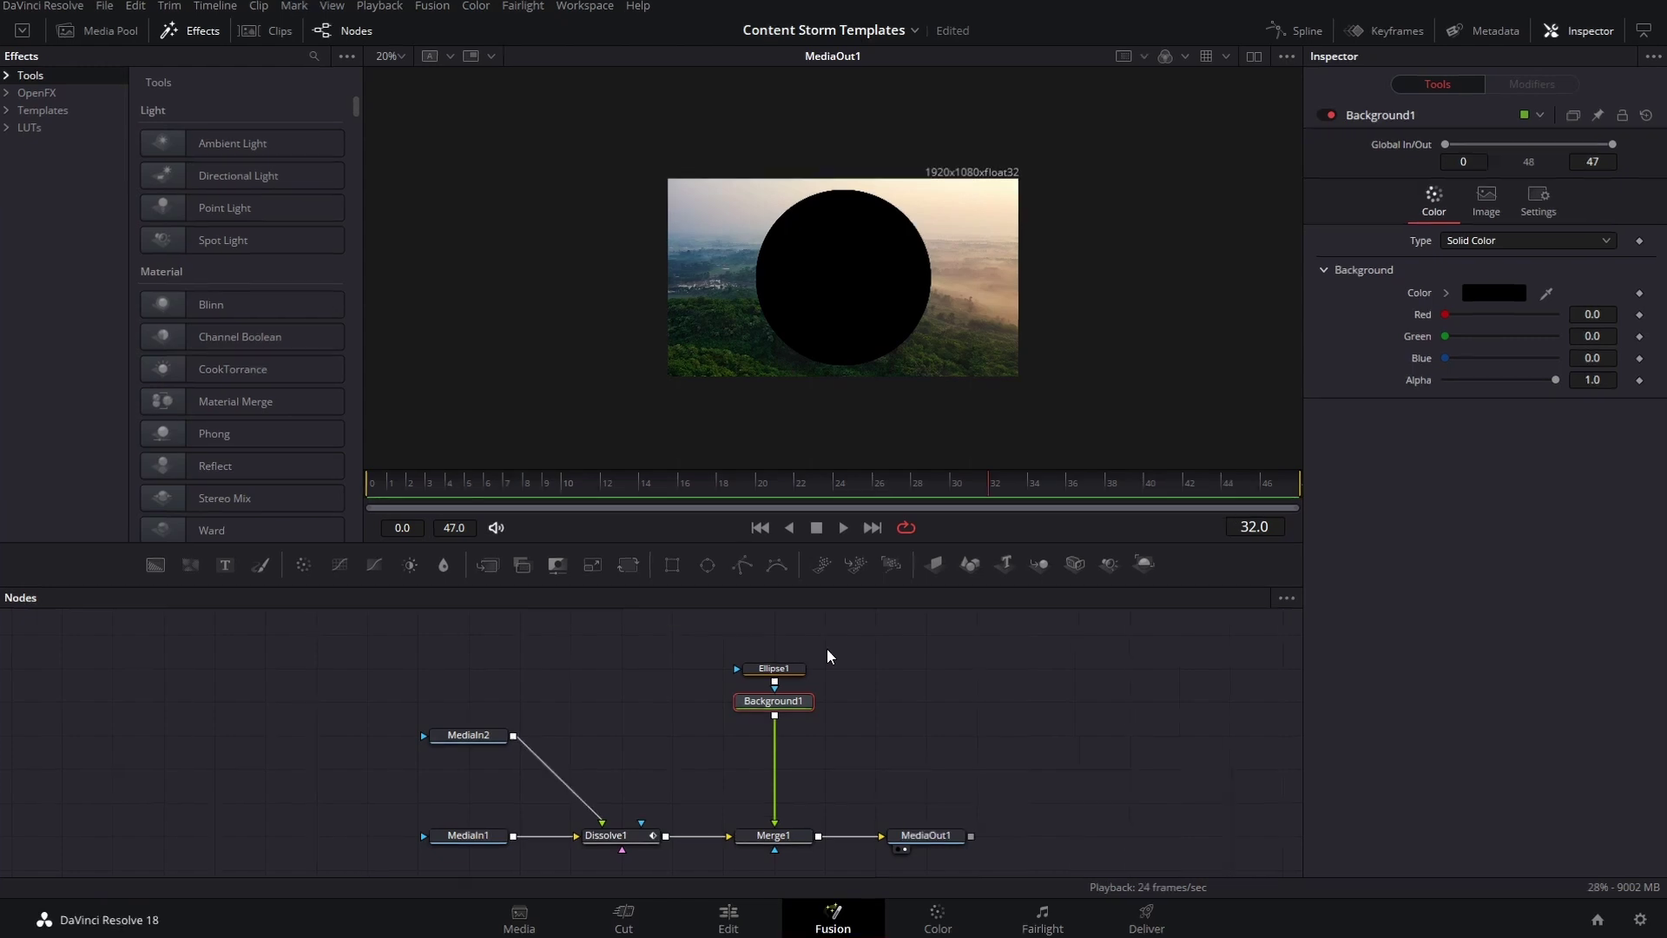
Insert a Transform node between Background1 and Merge1.
key("shift+space")
type("trans")
key("Return")
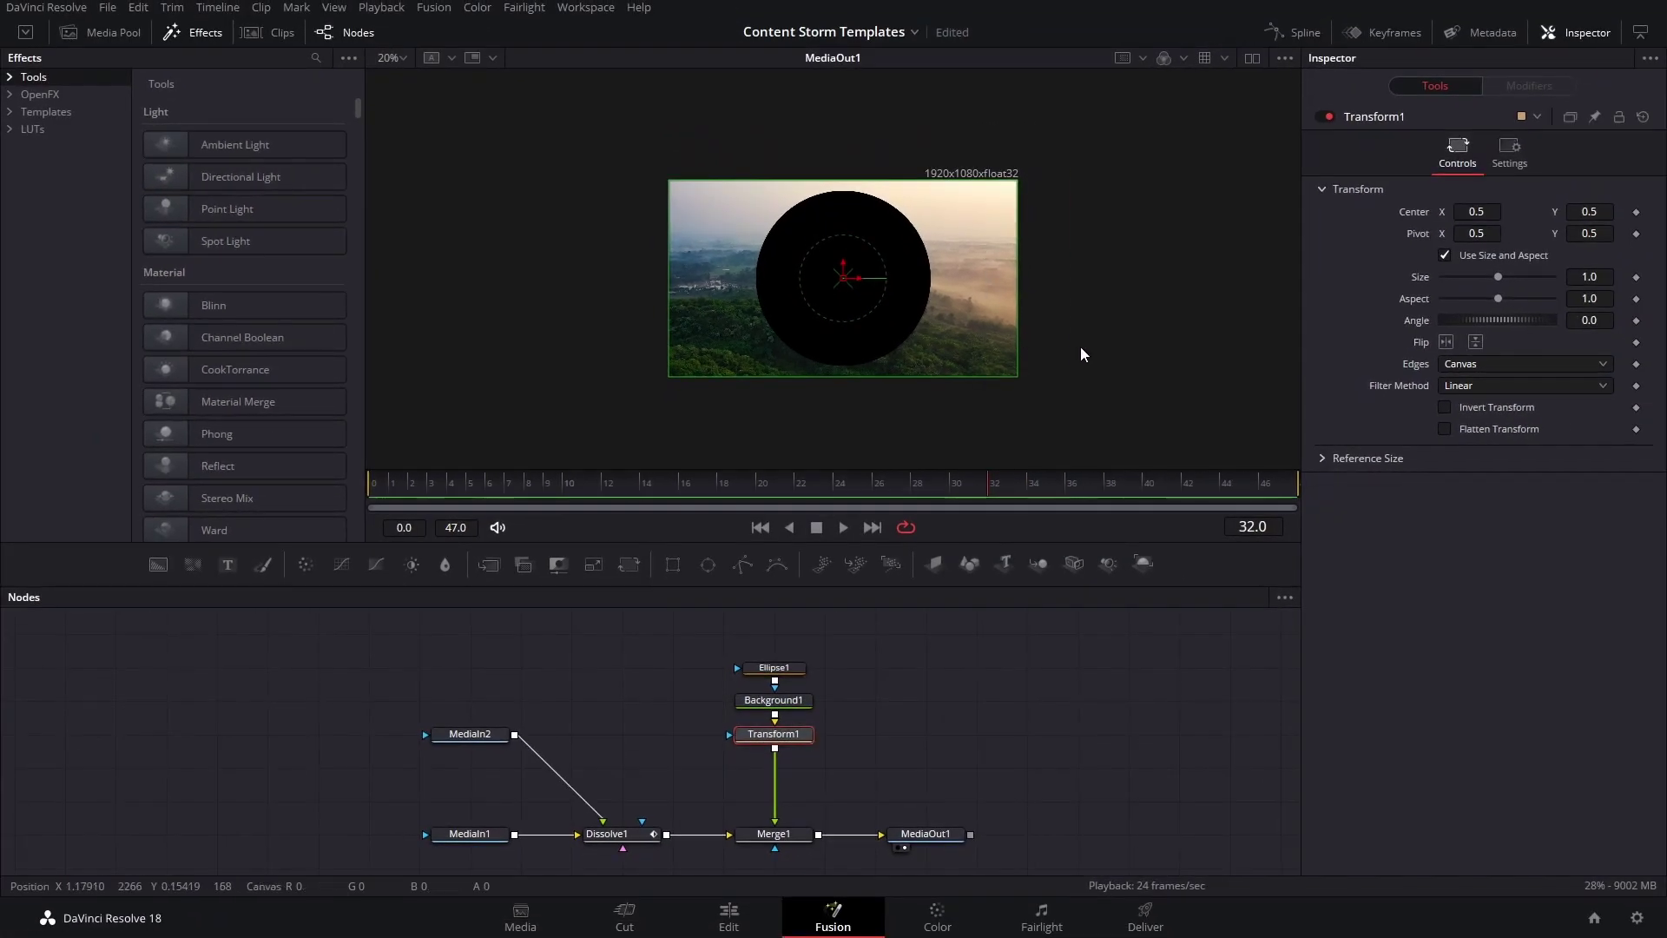
Modify the Size parameter of Transform1 with Anim Curves.
right_click(1418, 276)
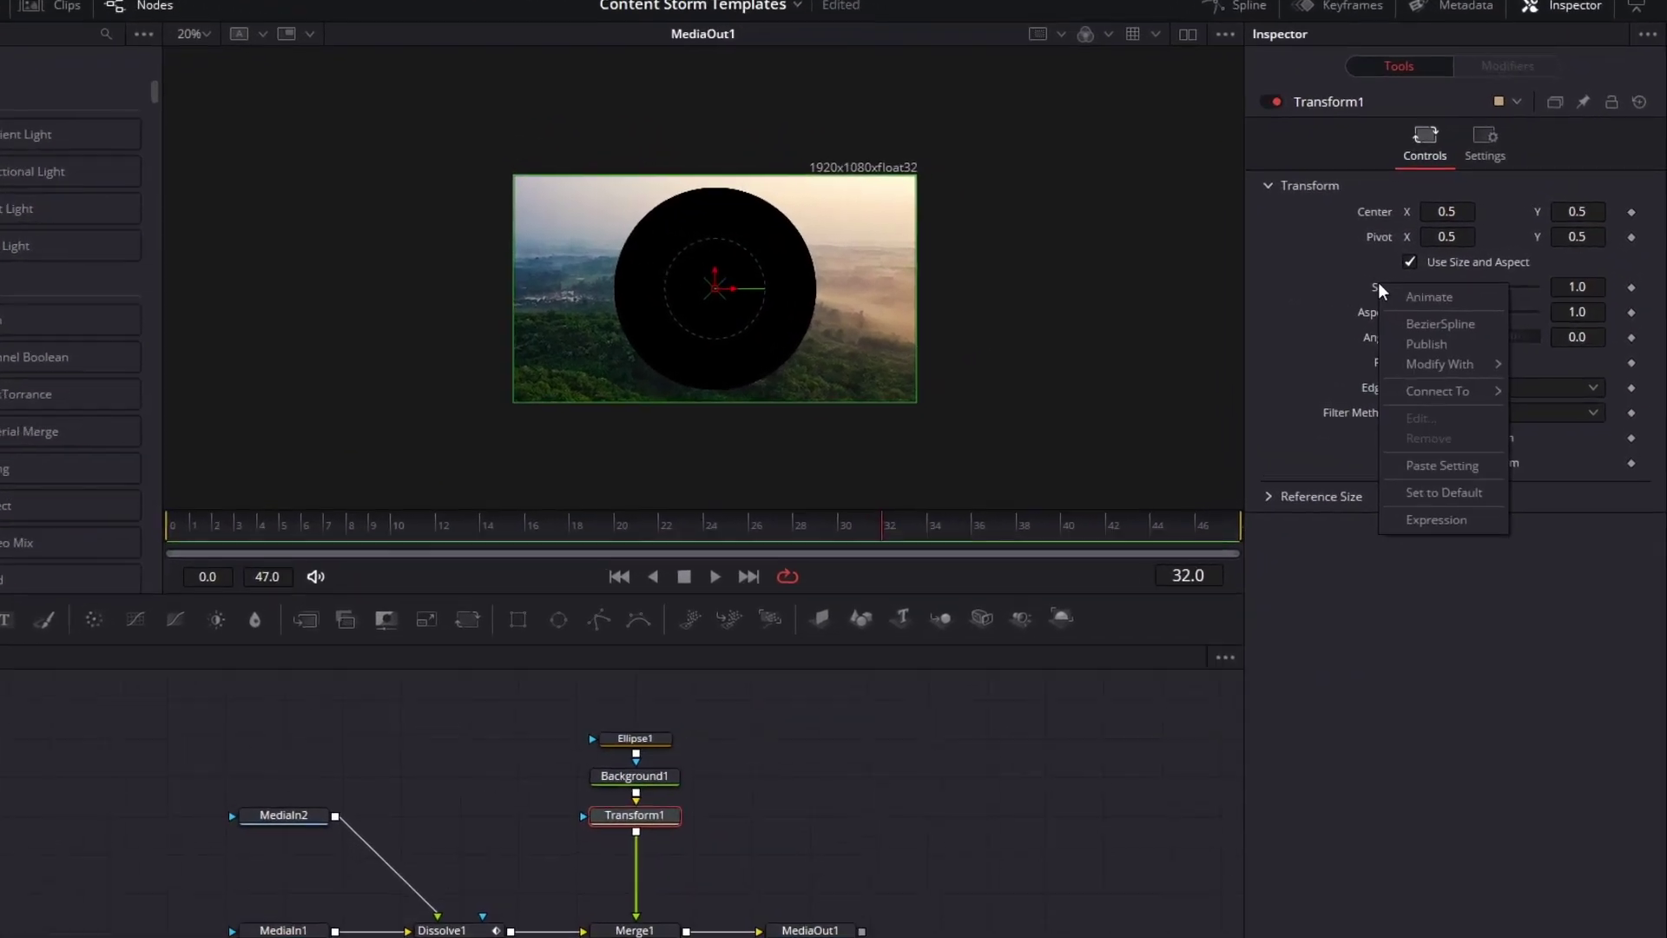
mouse_move(1442, 364)
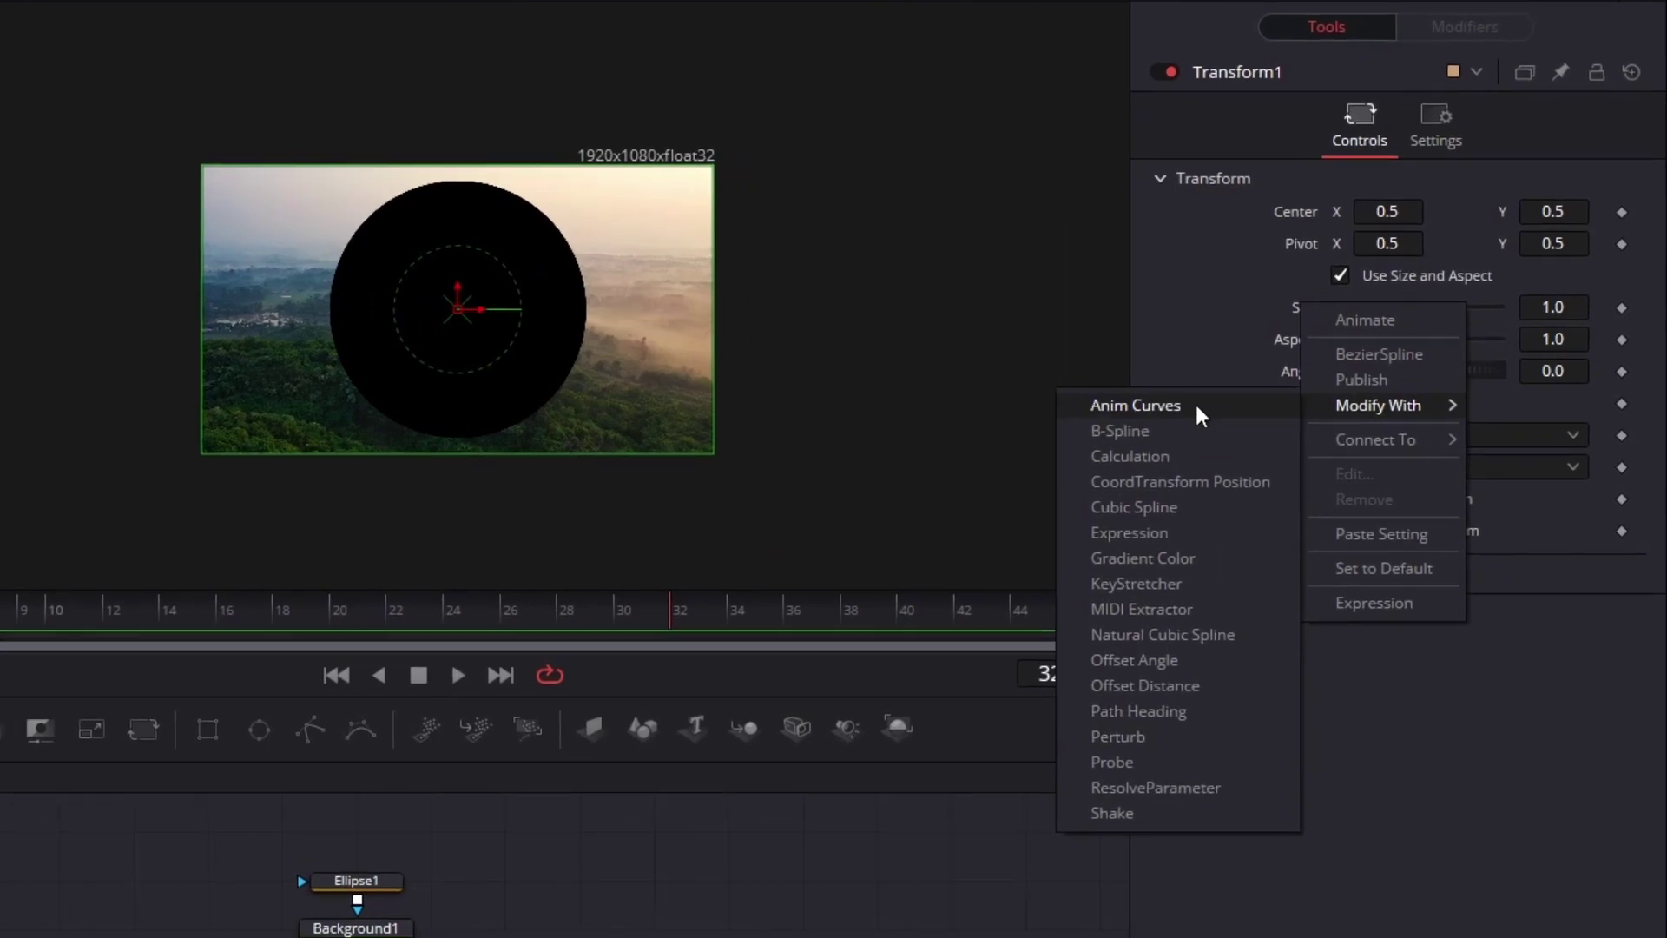
left_click(1195, 405)
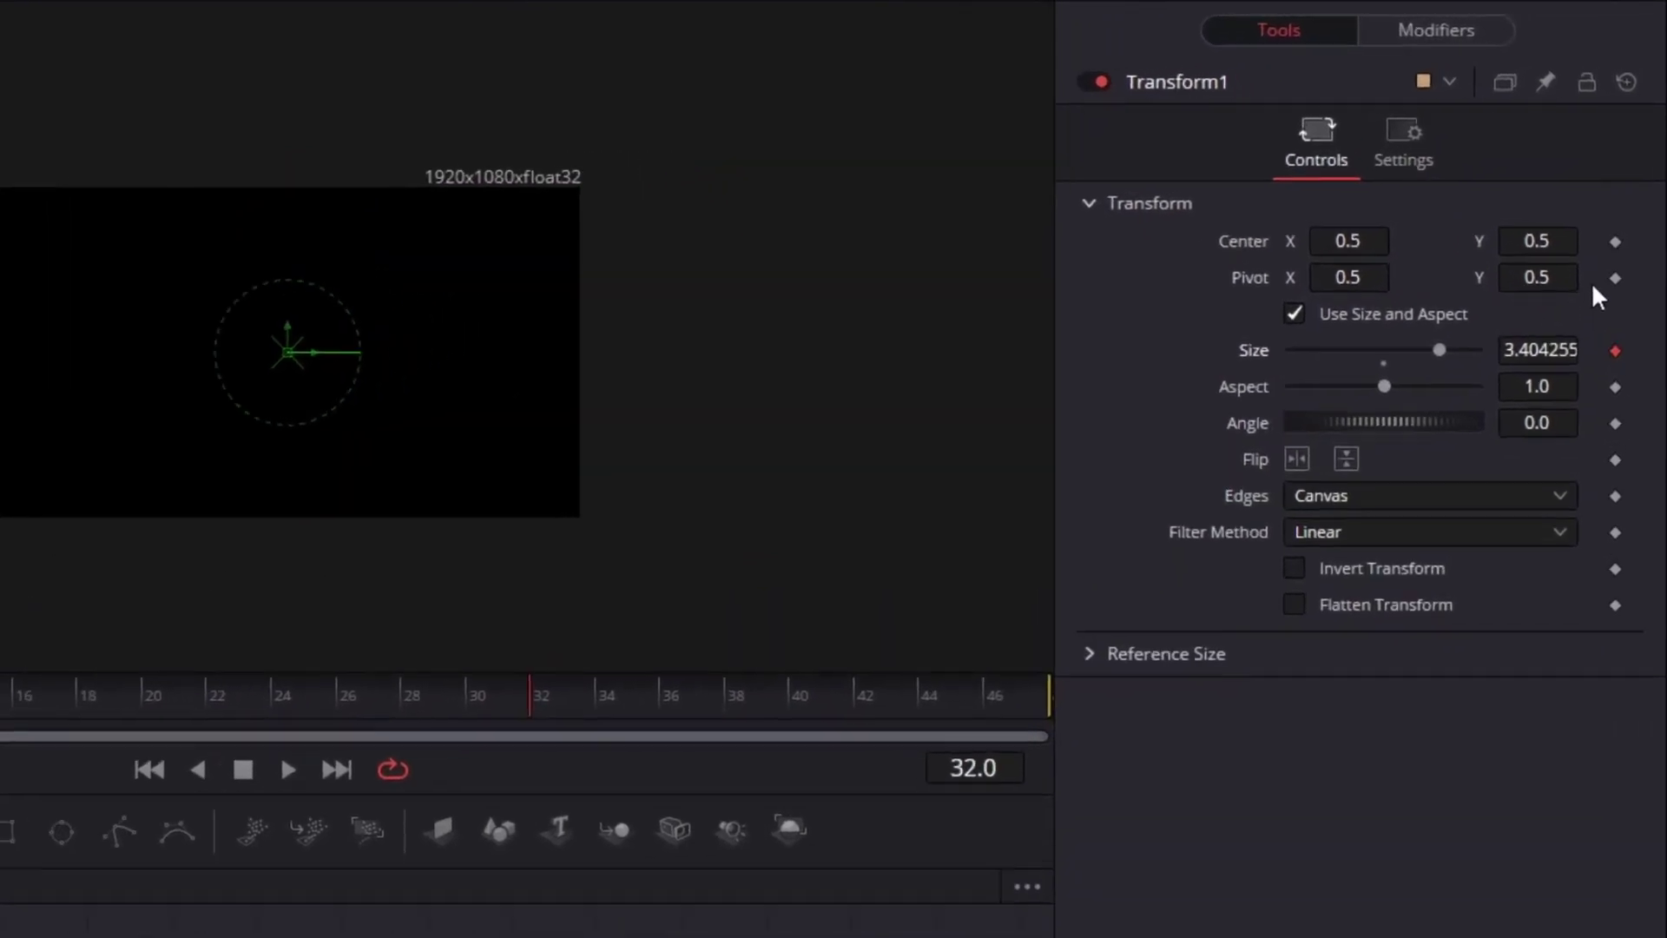
Set the Scale of the Transform1 size animation curve to 2.5 and scrub to frame 47 to check the circle's growth.
left_click(1436, 30)
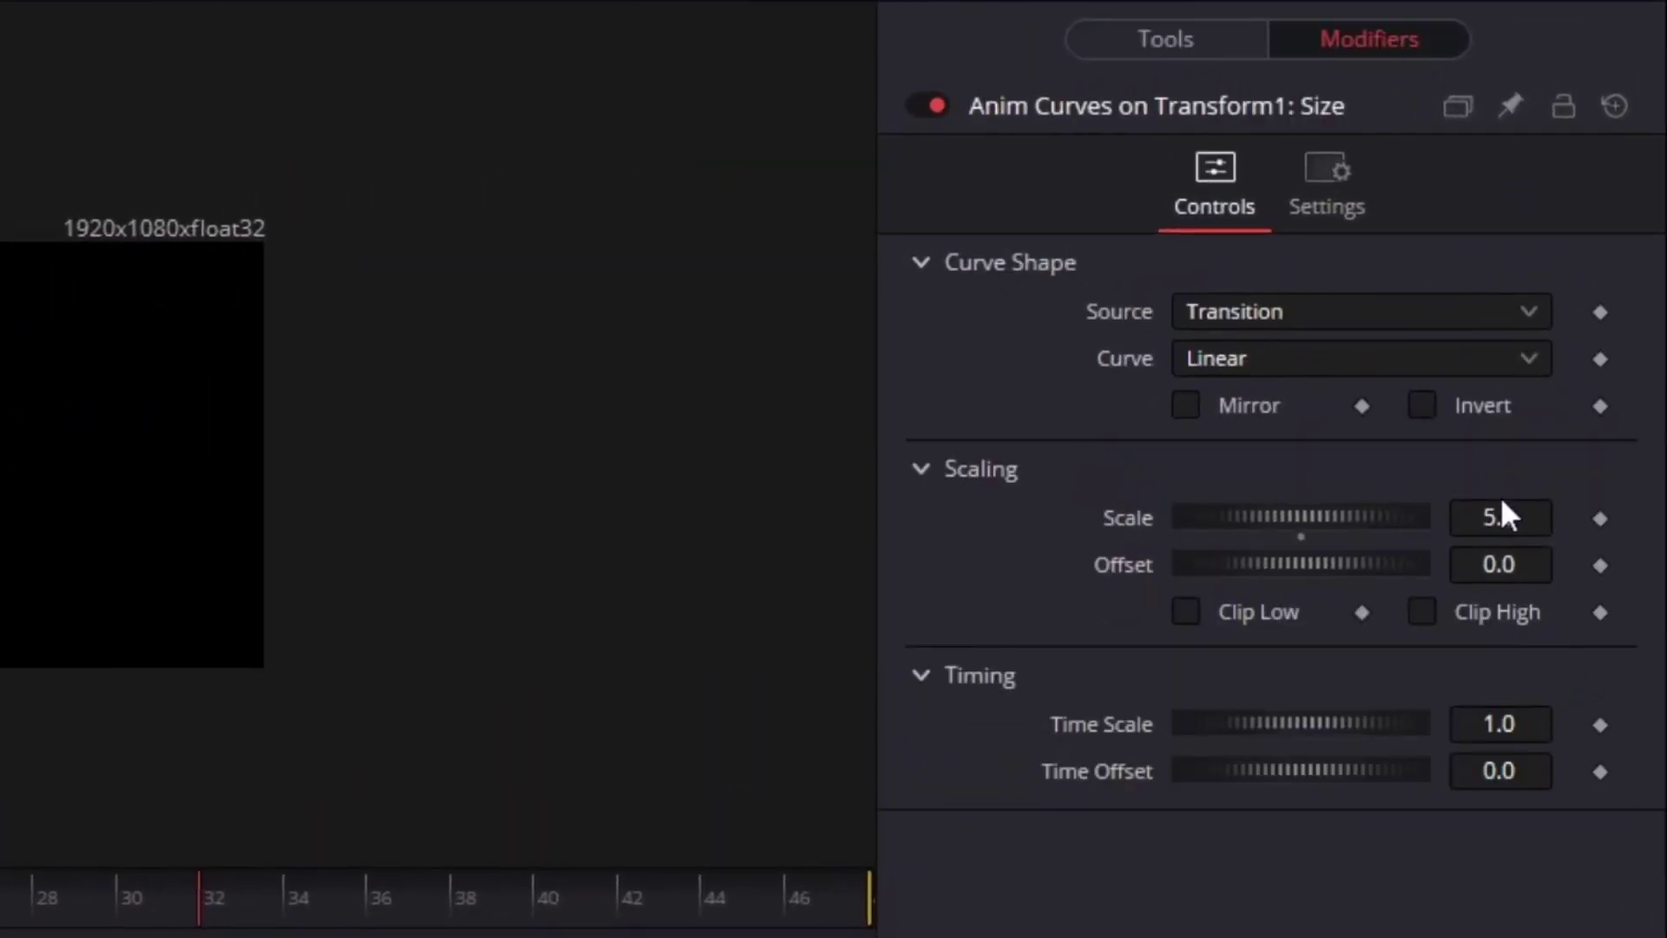
type("2.5")
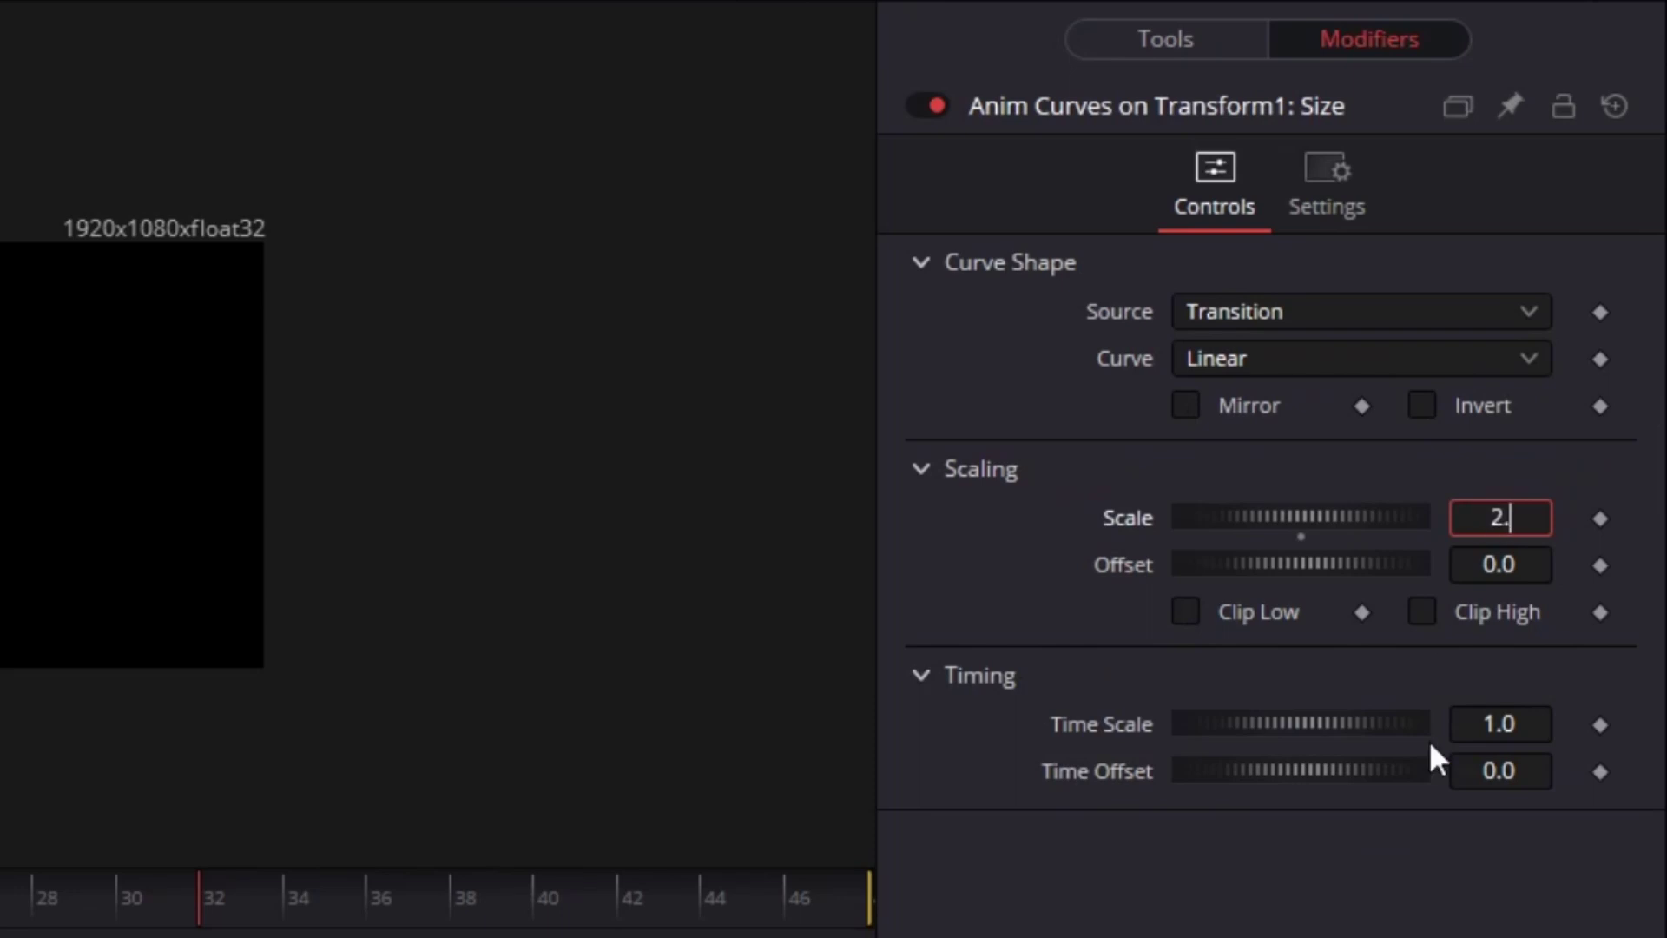
key("Tab")
key("Return")
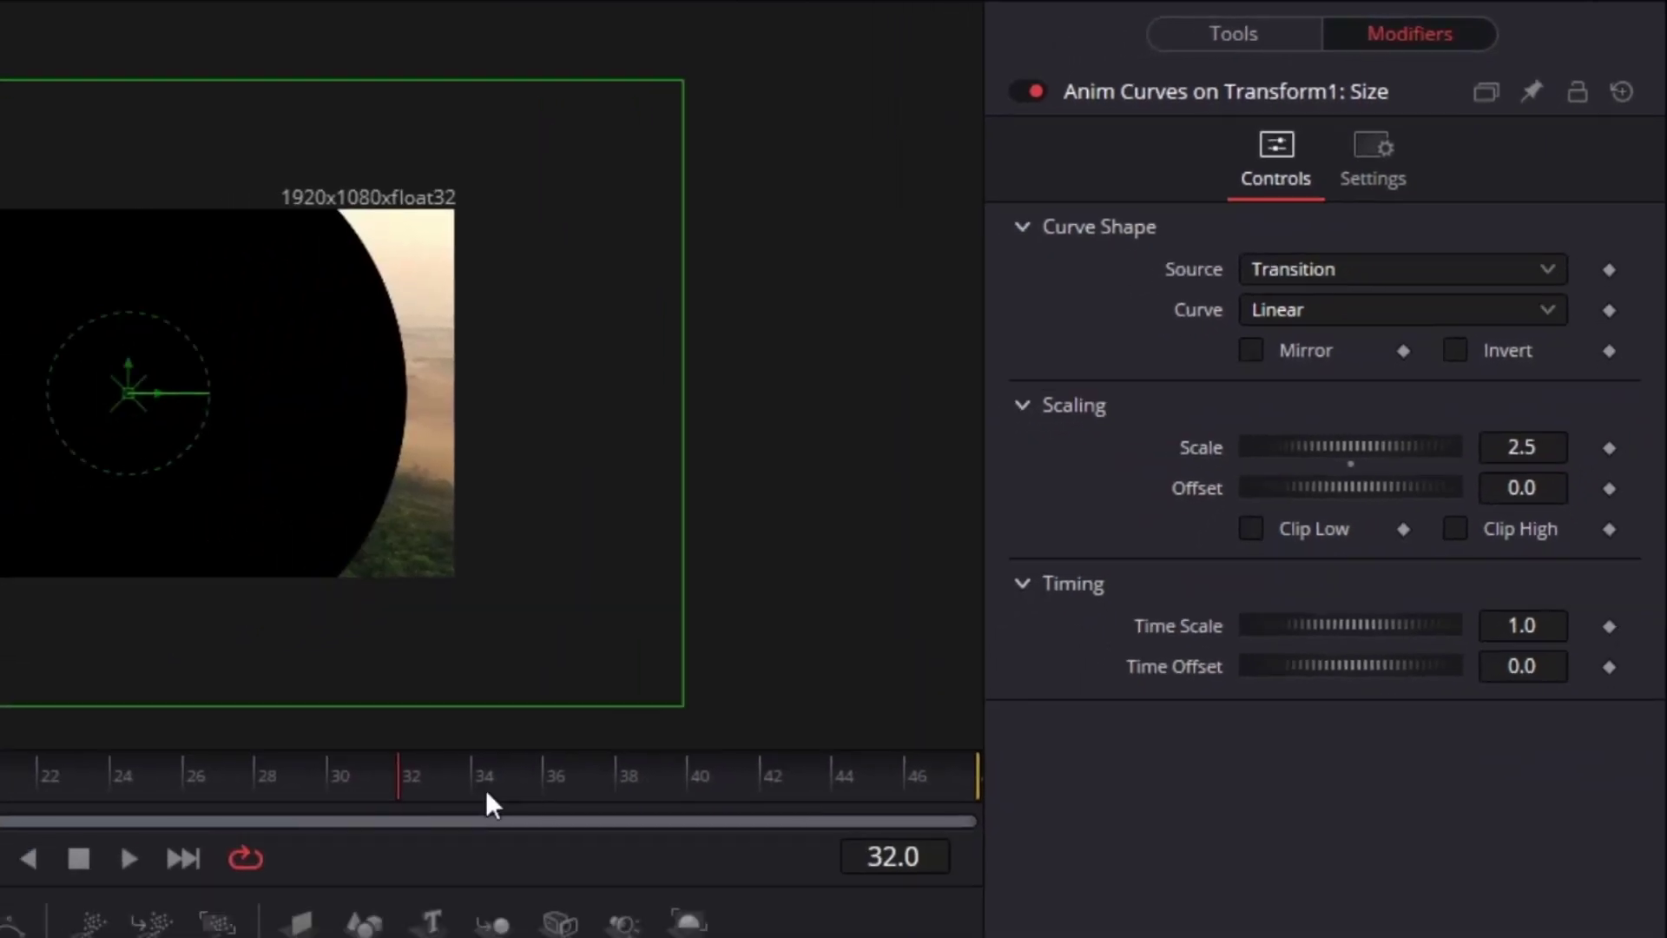
left_click_drag(295, 903, 904, 894)
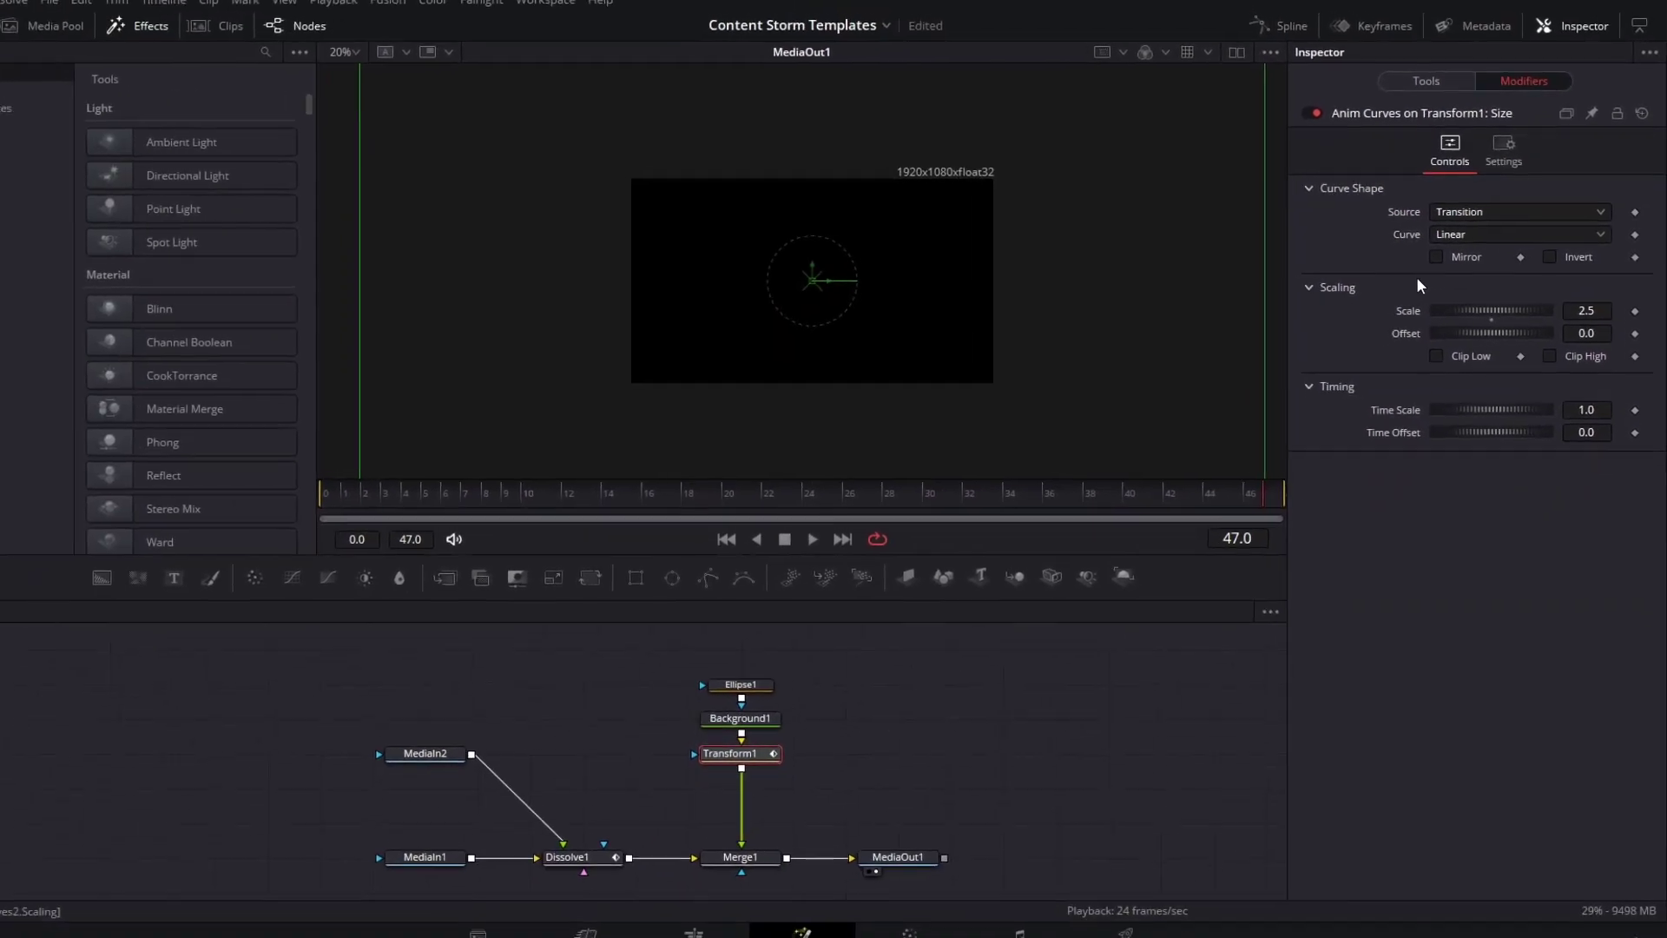
Enable Mirror on the Transform1 size curve and scrub through the transition to check the circle growing and shrinking.
left_click(1436, 257)
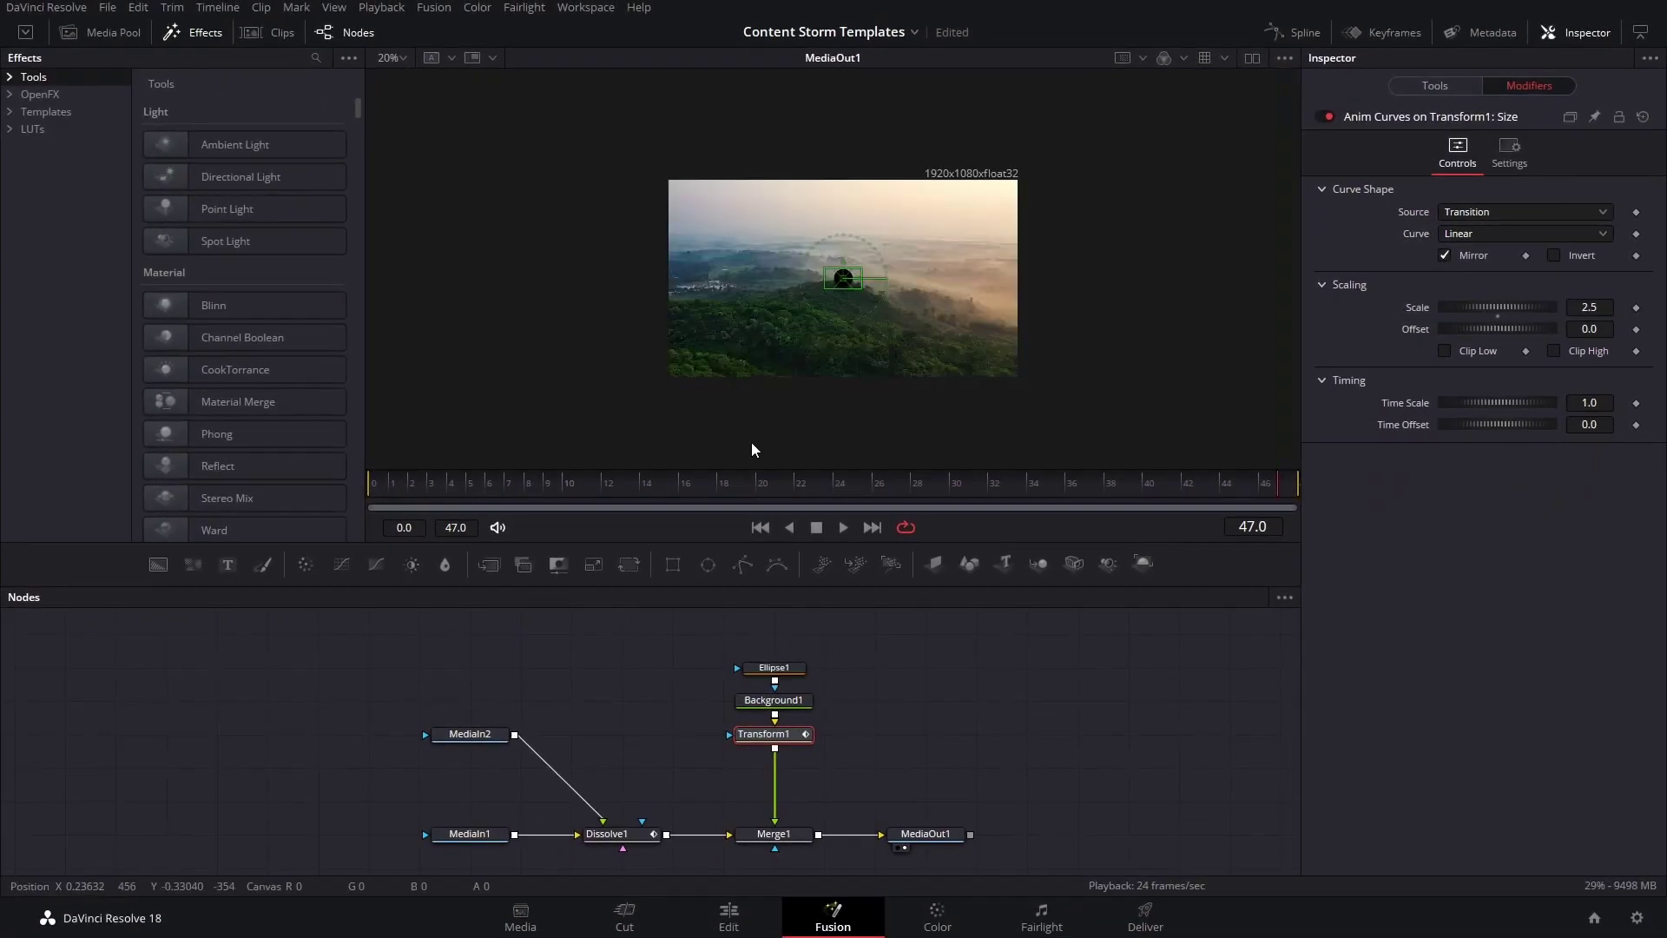
left_click_drag(580, 481, 811, 486)
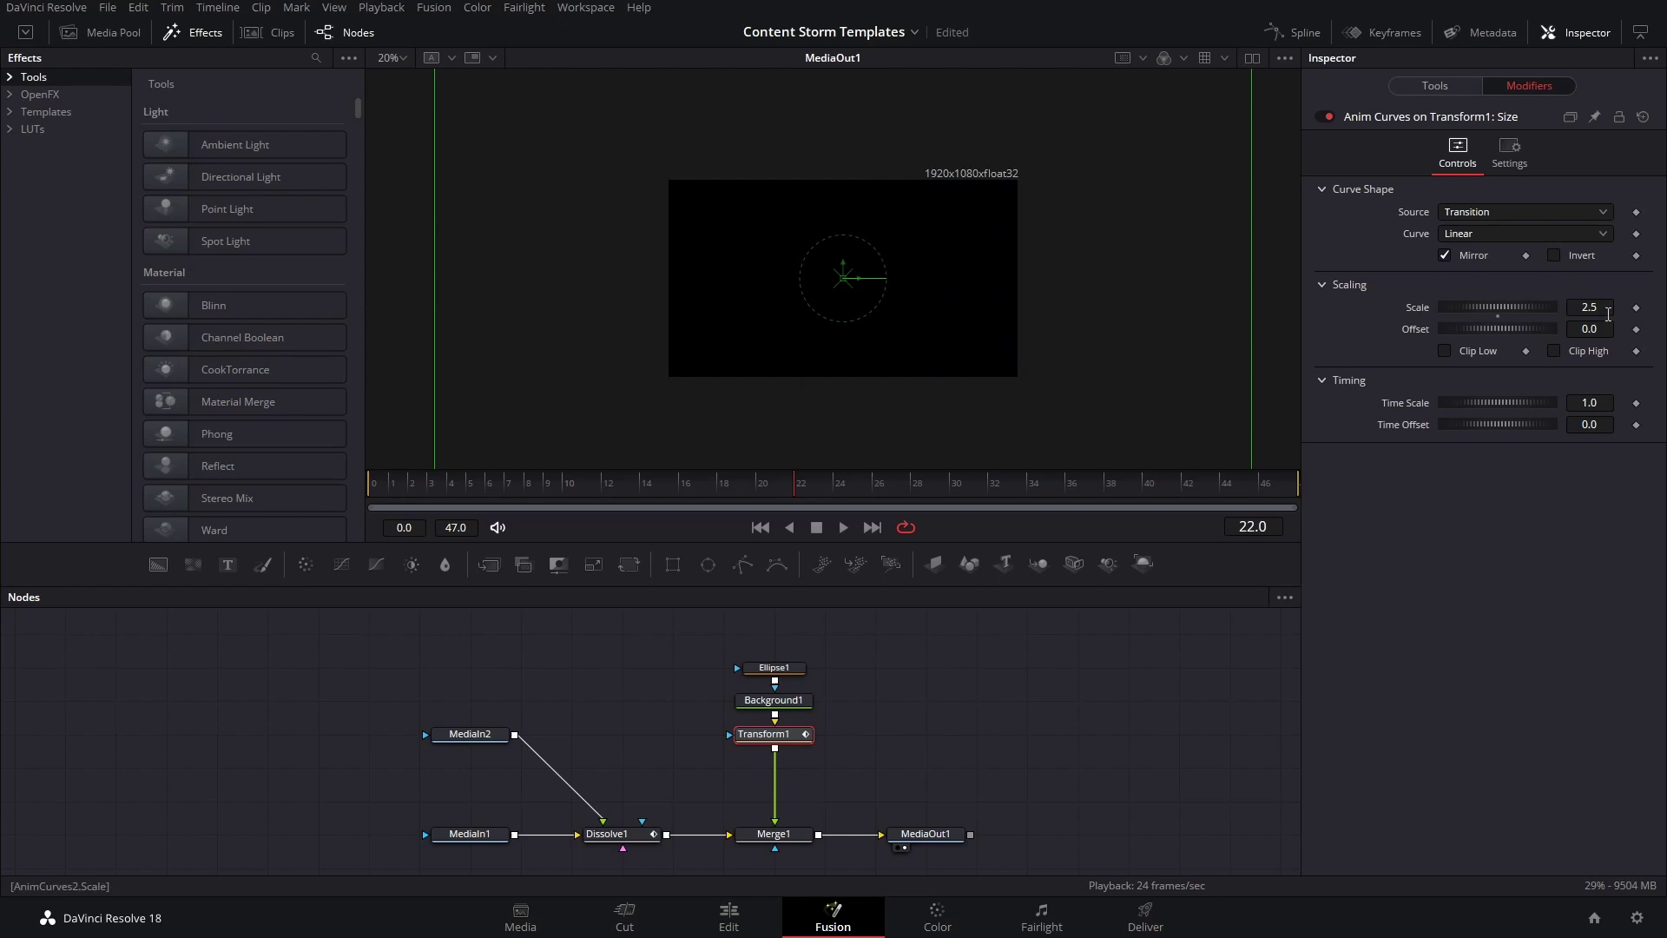
left_click_drag(805, 481, 1301, 467)
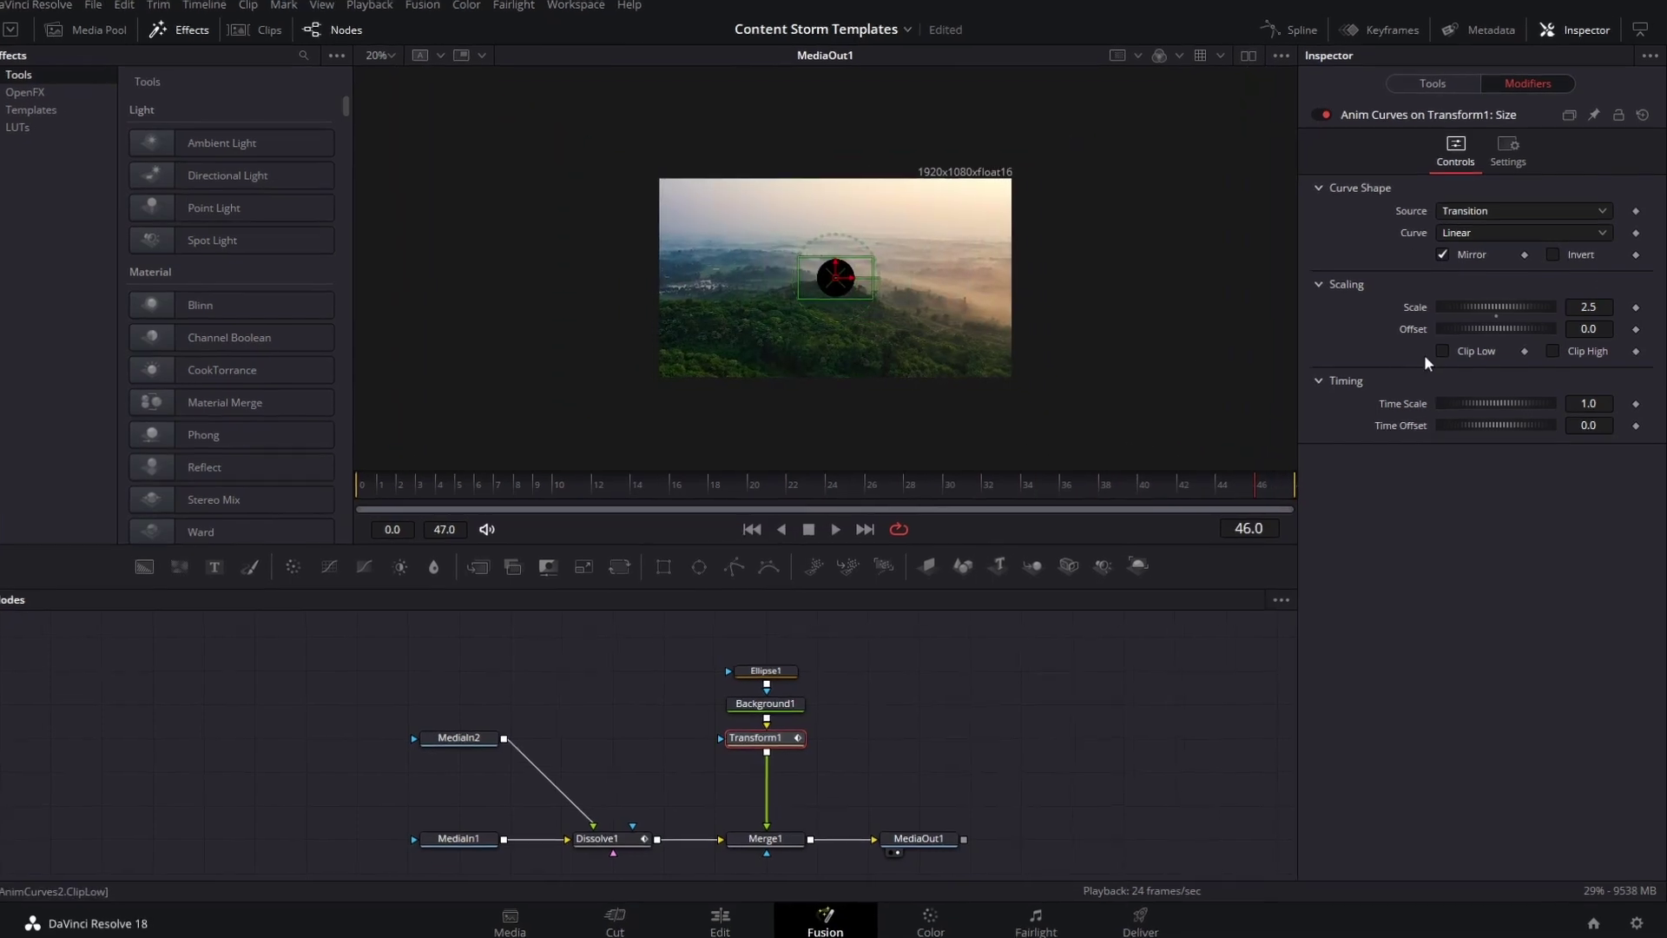
Set the Transform1 size curve to Custom, smooth its points into an ease, and play the transition from the start.
left_click(1529, 232)
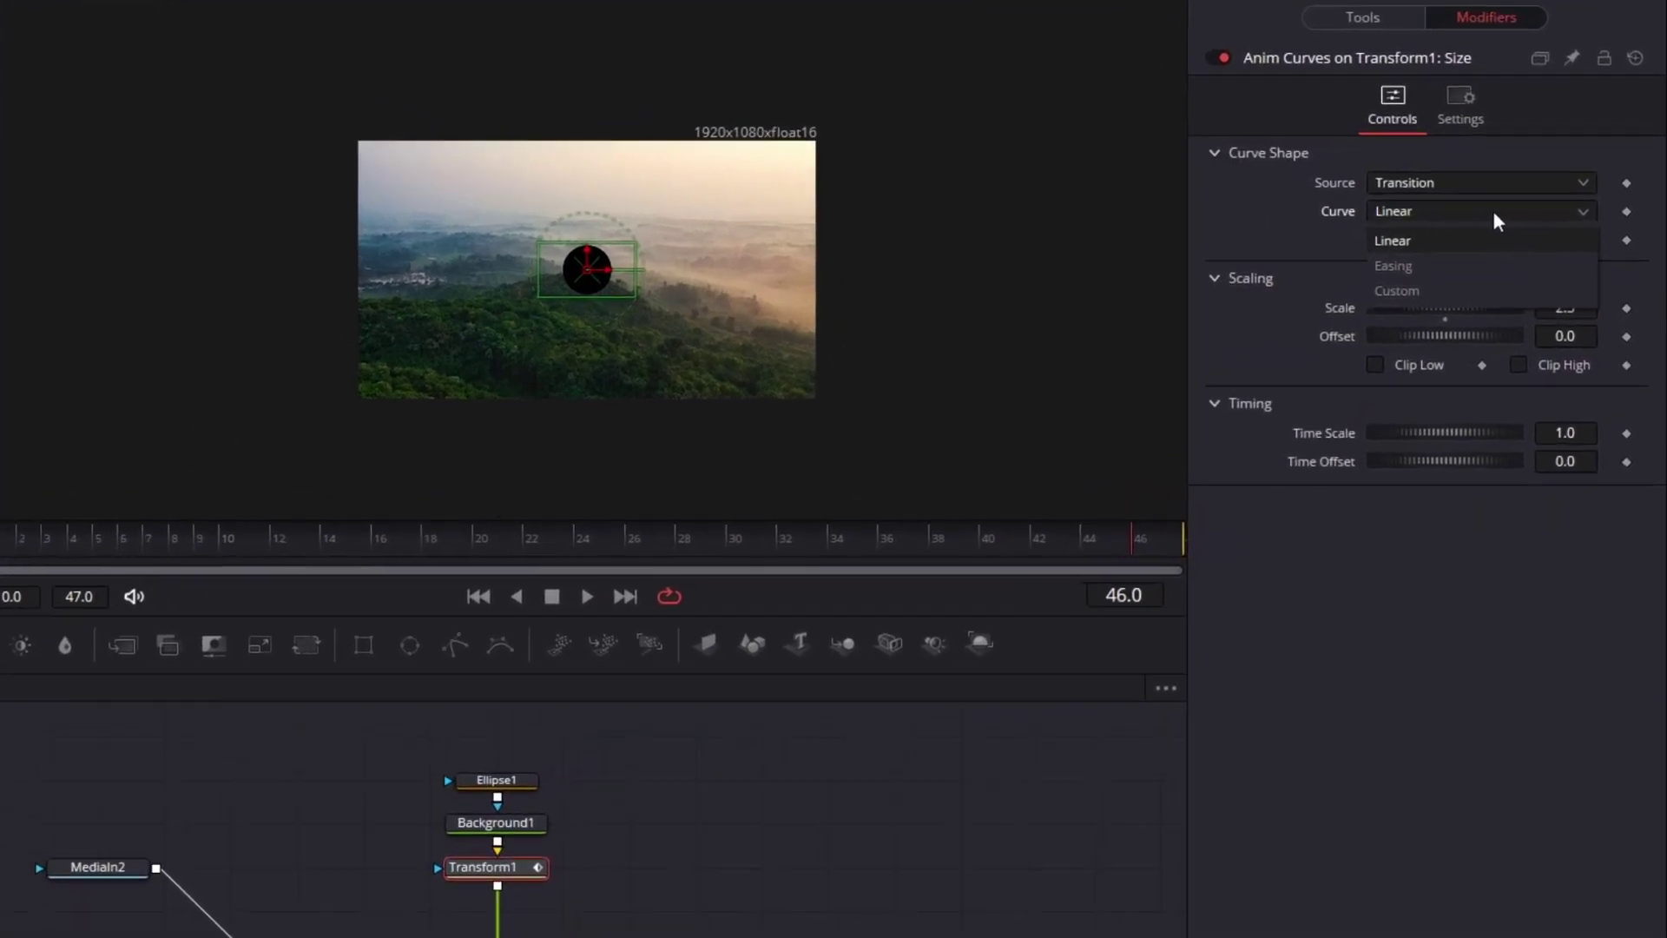
left_click(1493, 211)
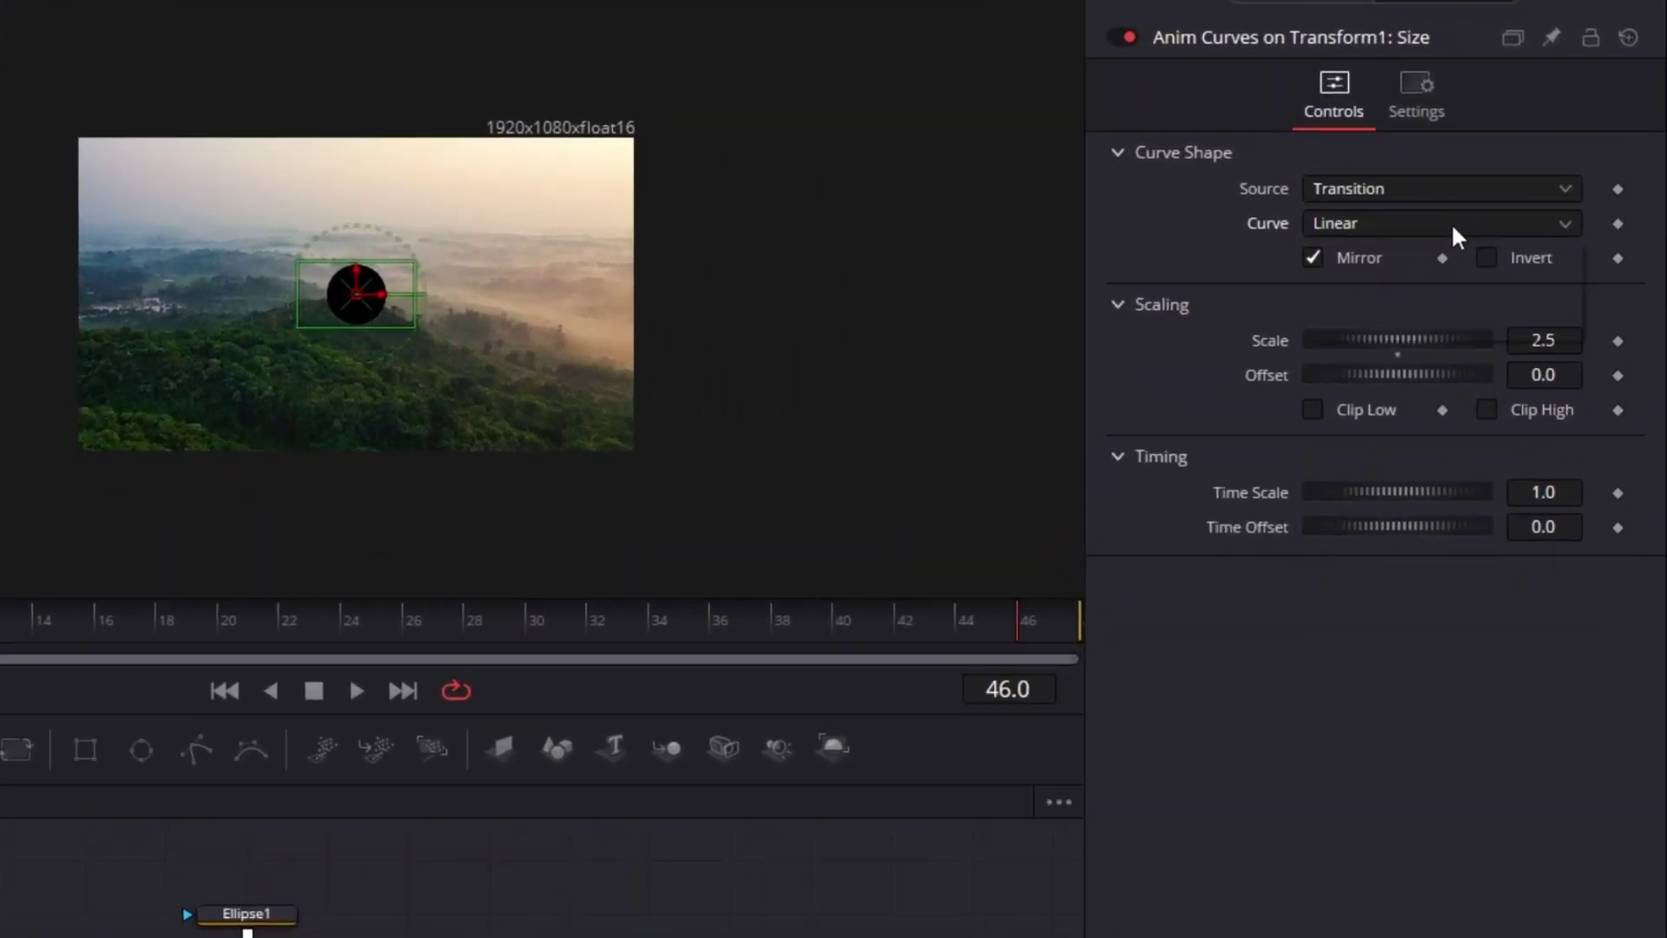
left_click(1490, 216)
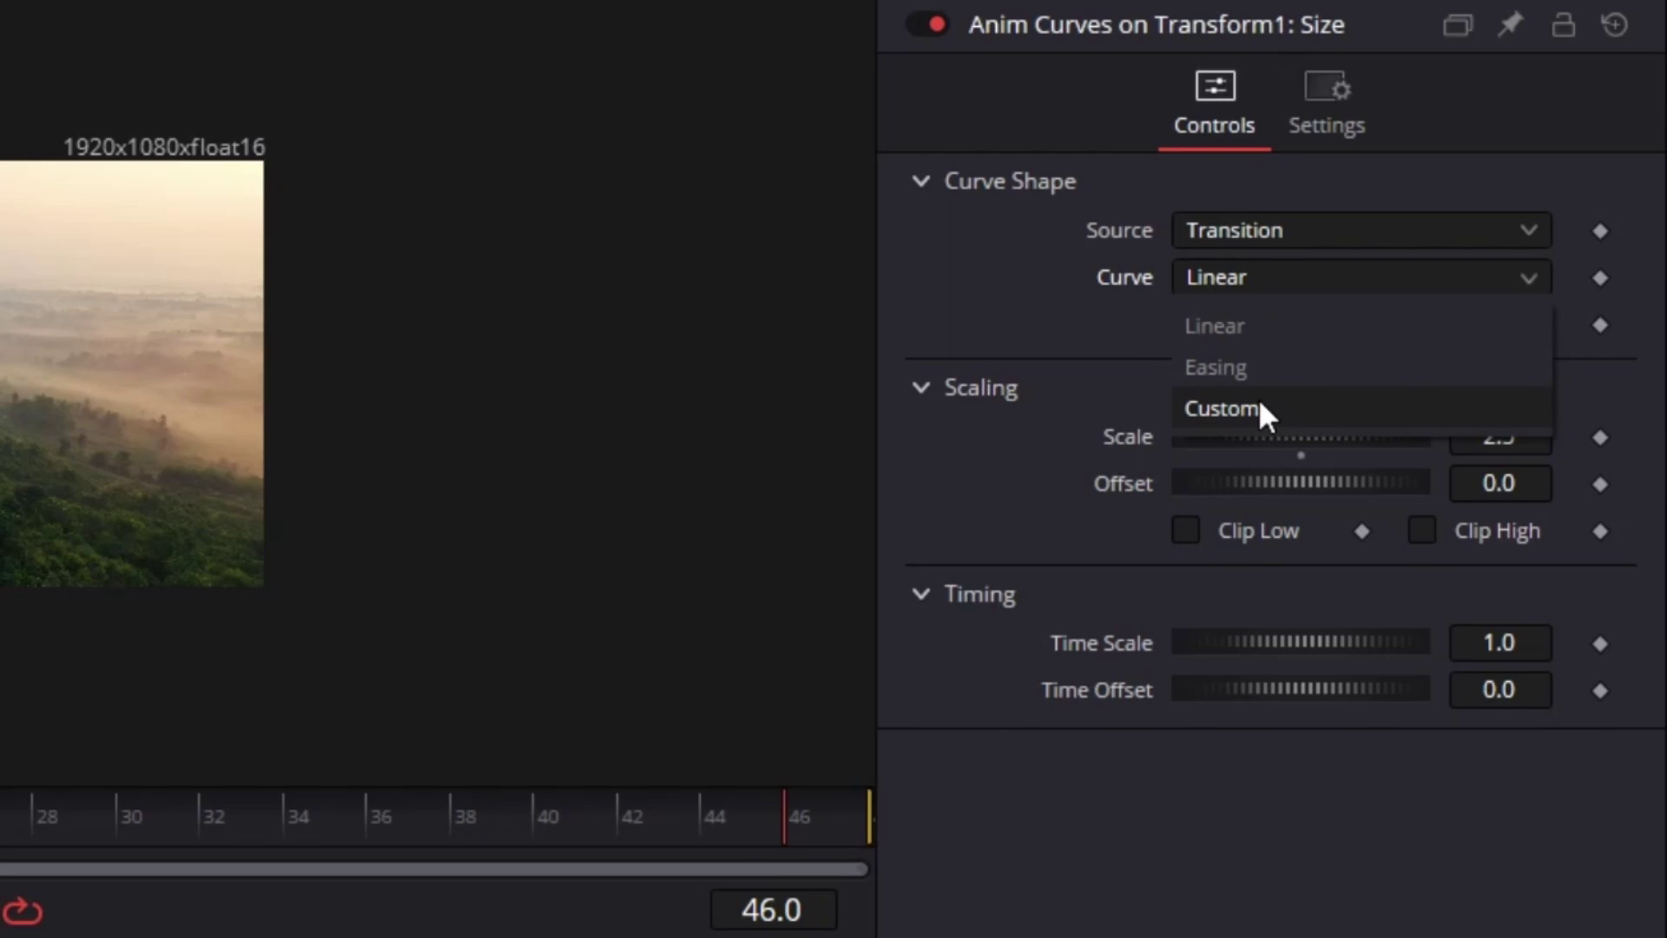
left_click(1275, 408)
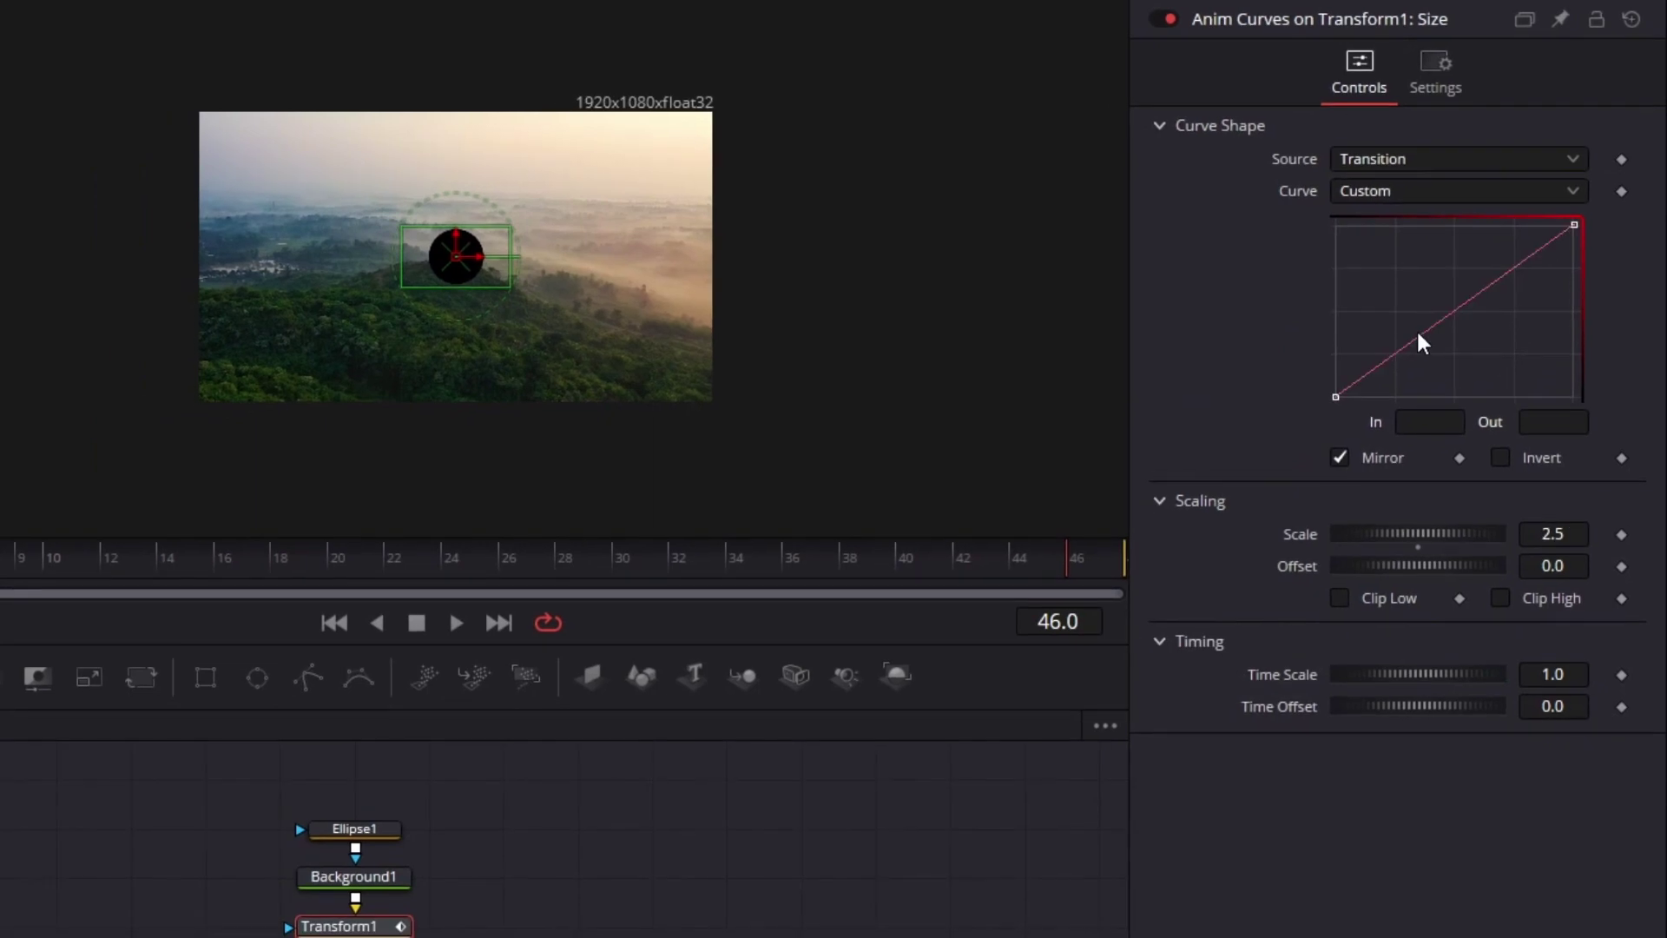
key("shift+s")
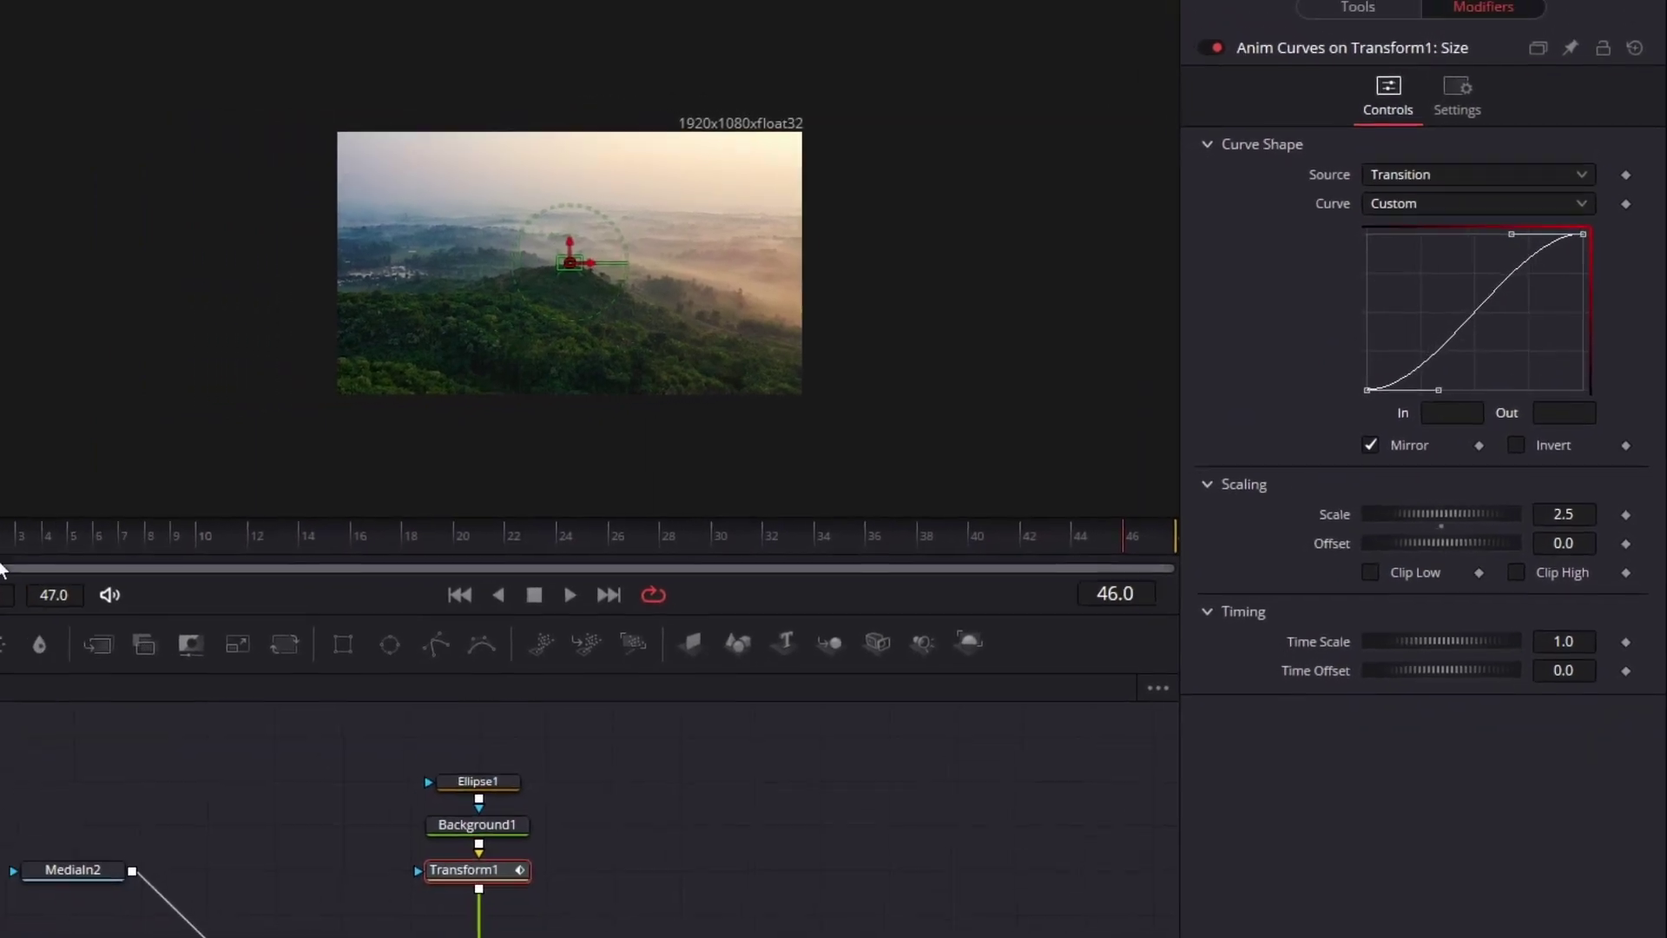
left_click(103, 523)
key("space")
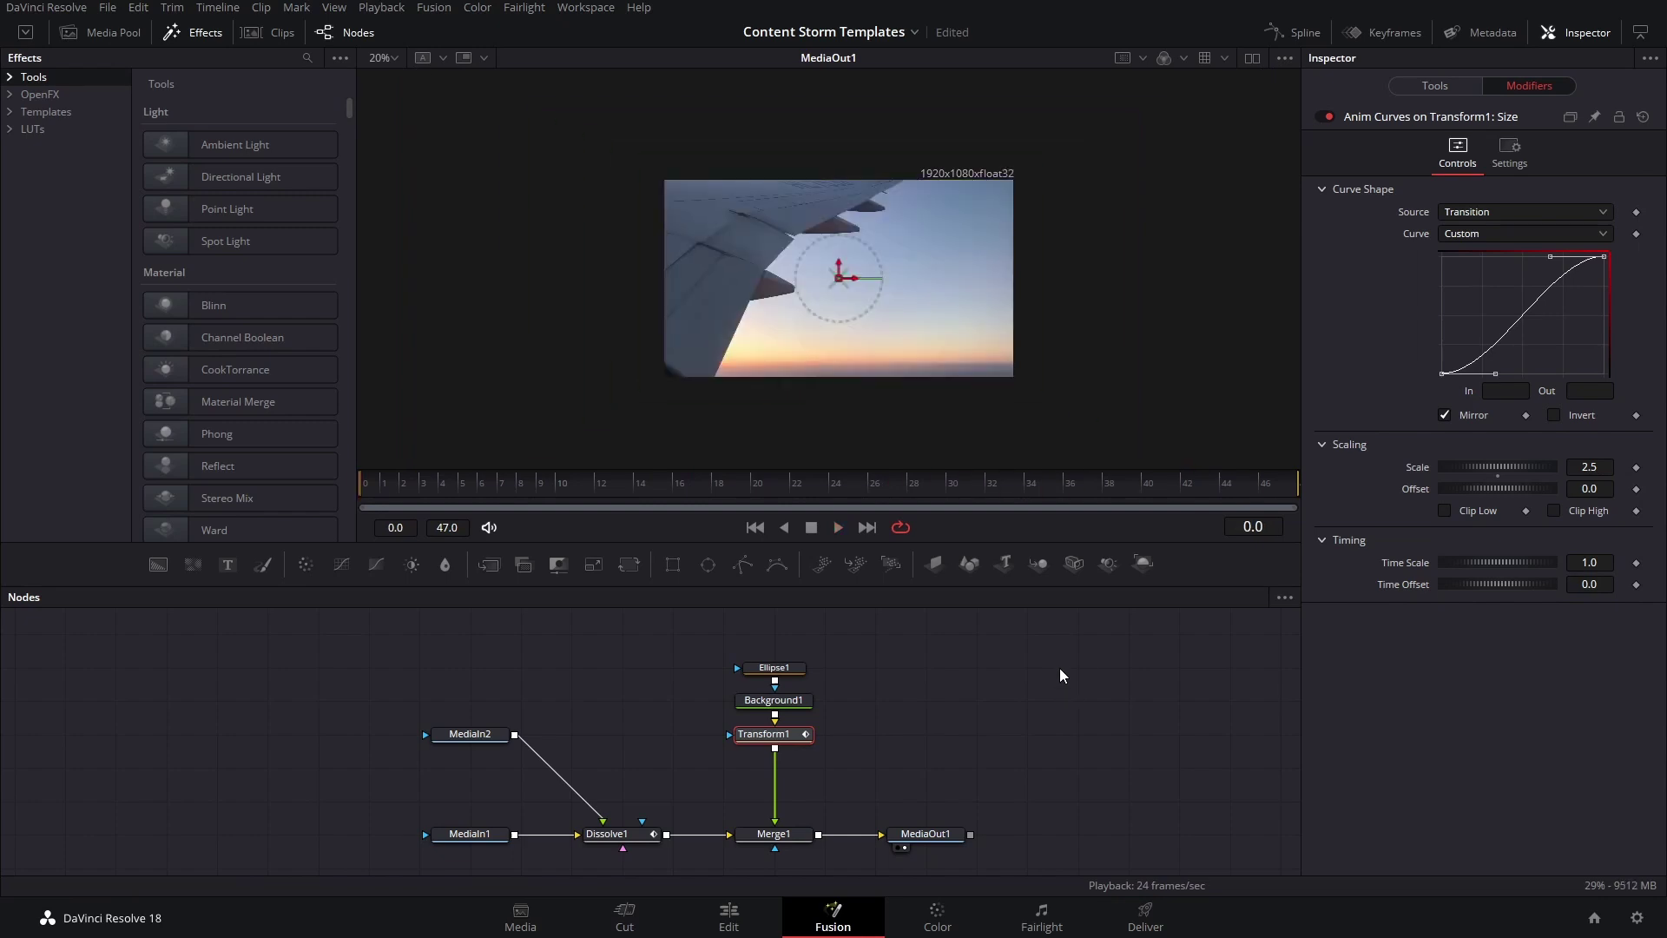
Merge a copy of the Ellipse1, Background1 and Transform1 nodes over Transform1, and set the copied background's Red to 0.74.
left_click_drag(875, 651, 775, 764)
key("ctrl+v")
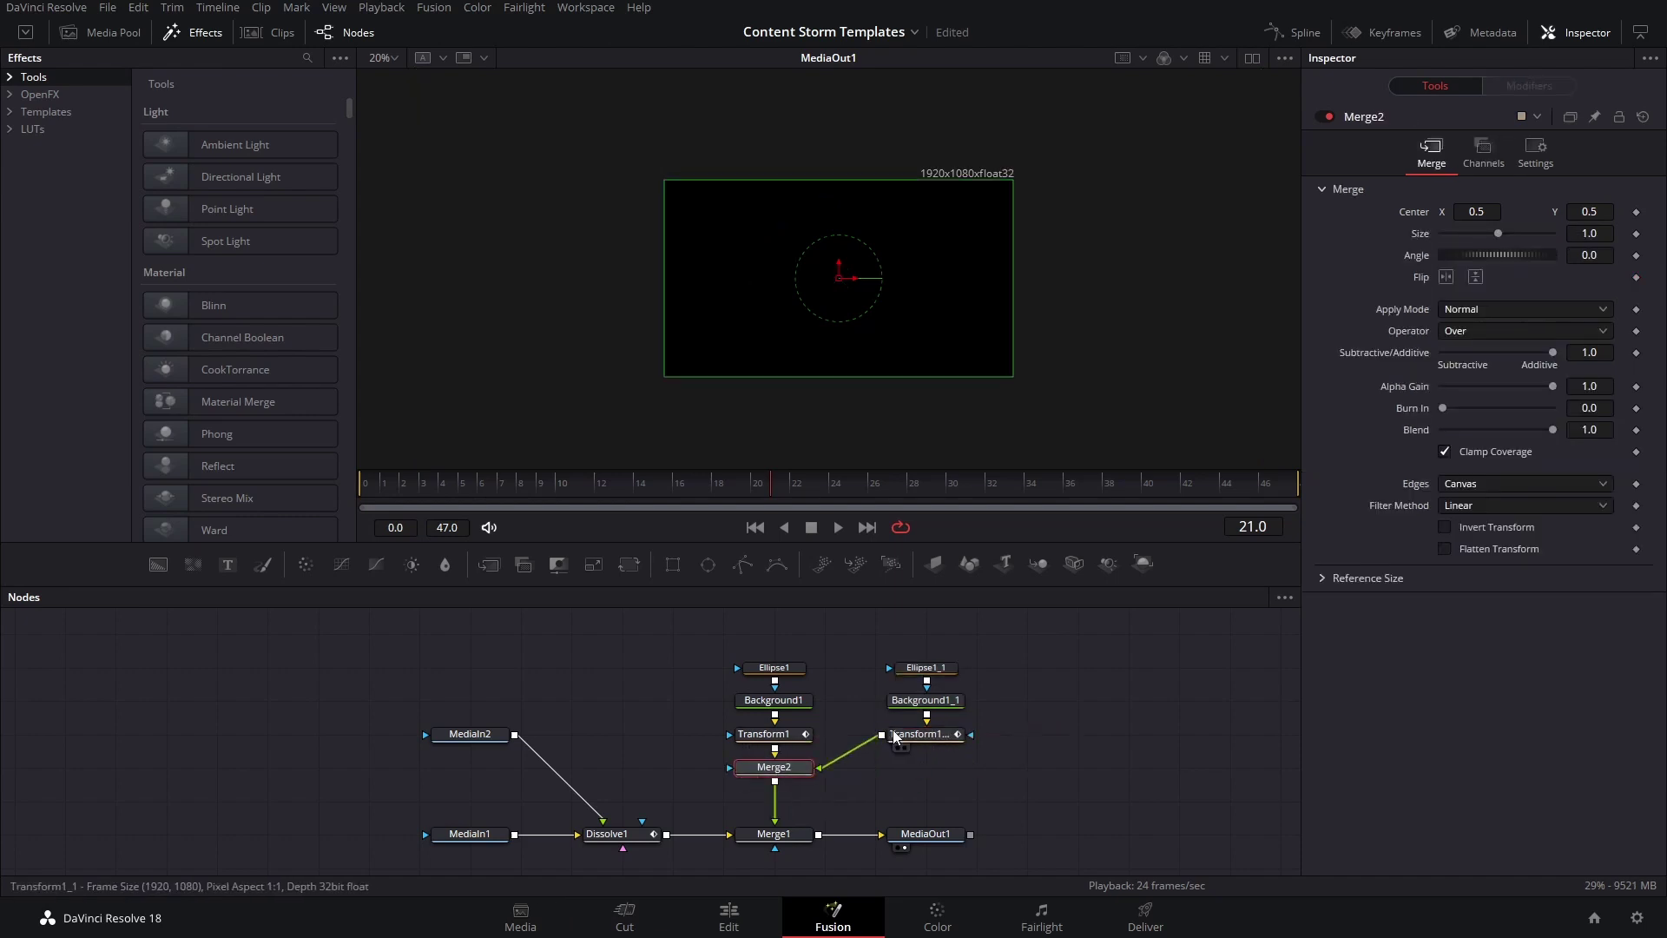
left_click(922, 700)
left_click_drag(1438, 324, 1524, 318)
Delay the red circle by setting its size curve's first point In to 0.126, and play and scrub to check.
left_click(956, 737)
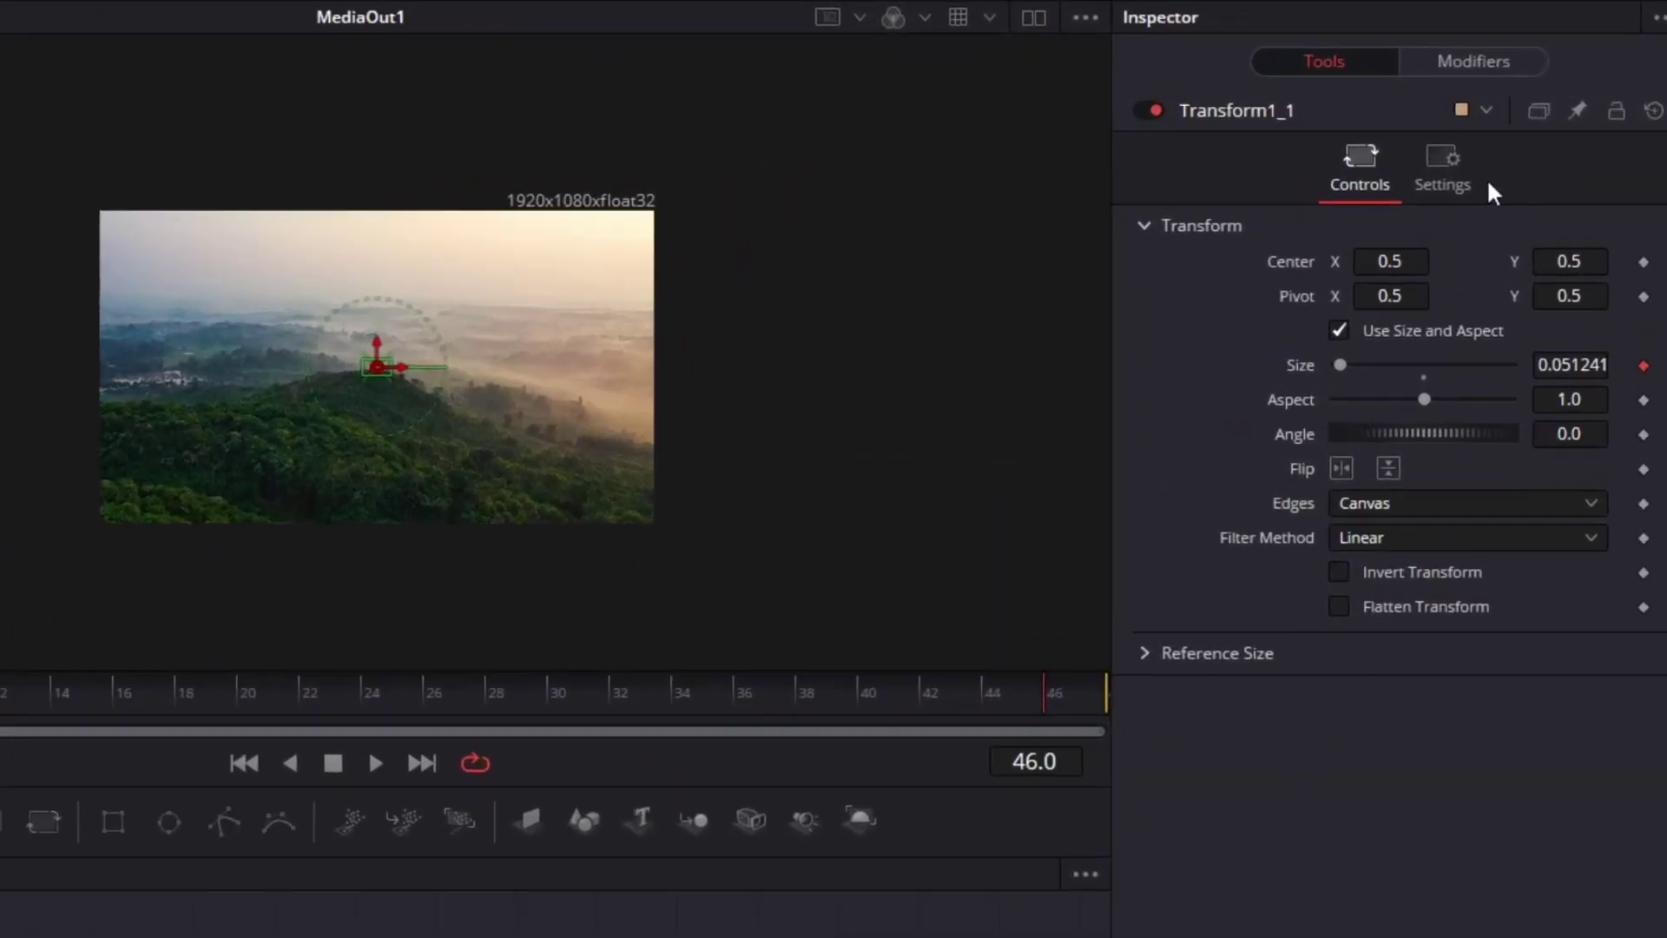
left_click(1474, 61)
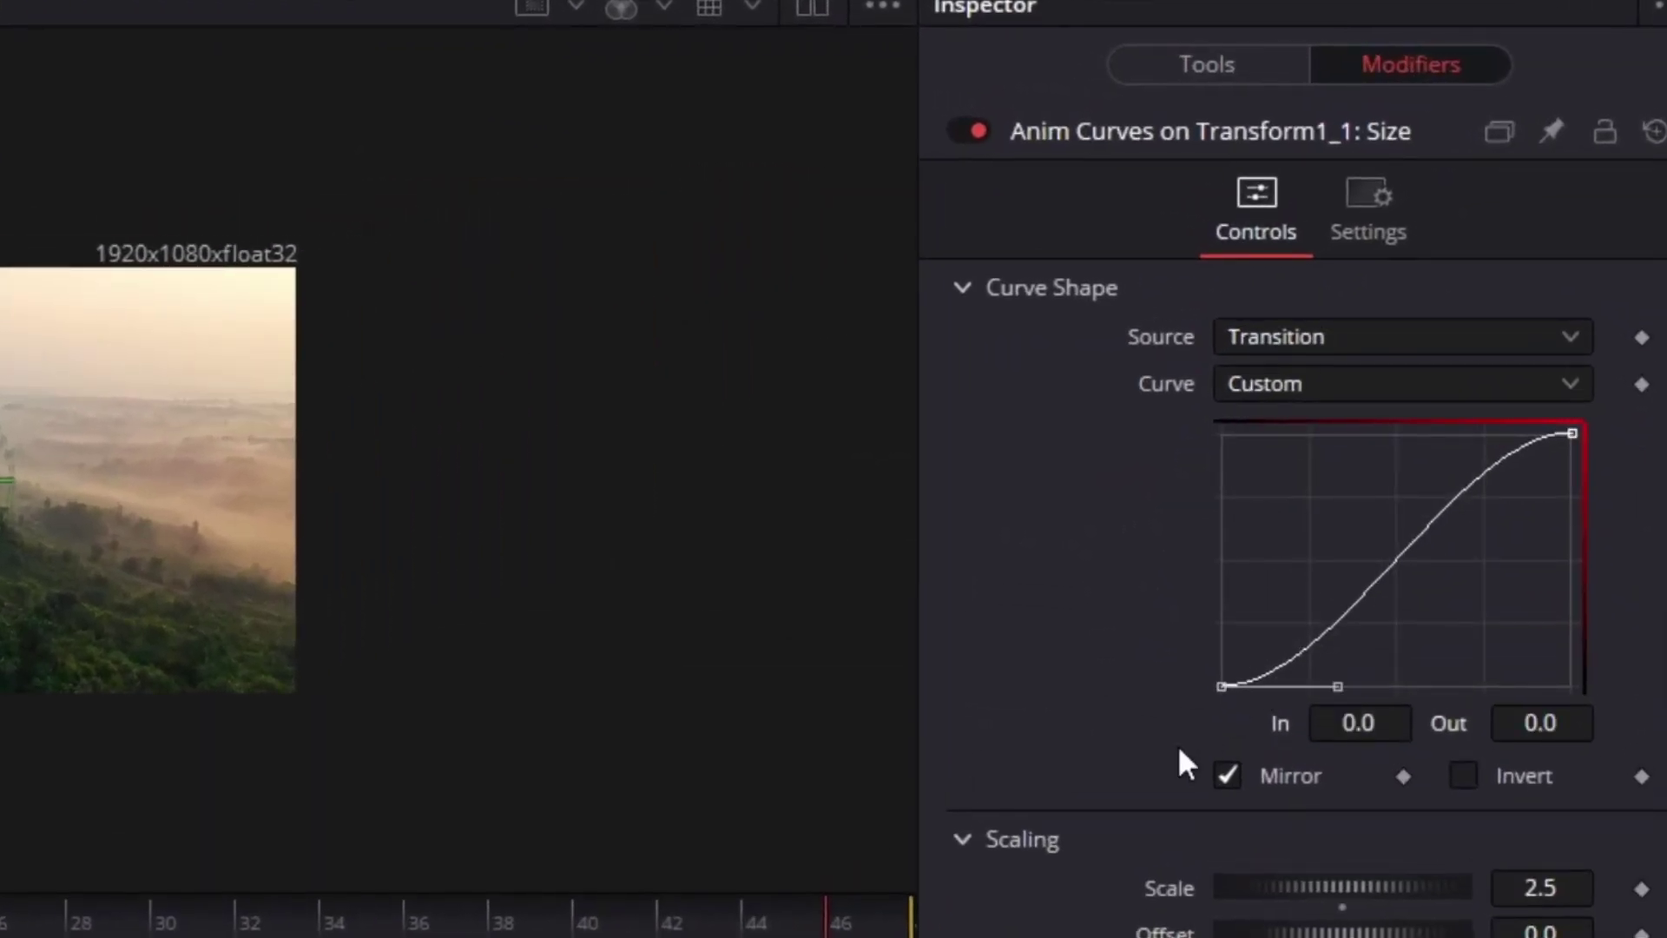
left_click_drag(1344, 722, 1391, 722)
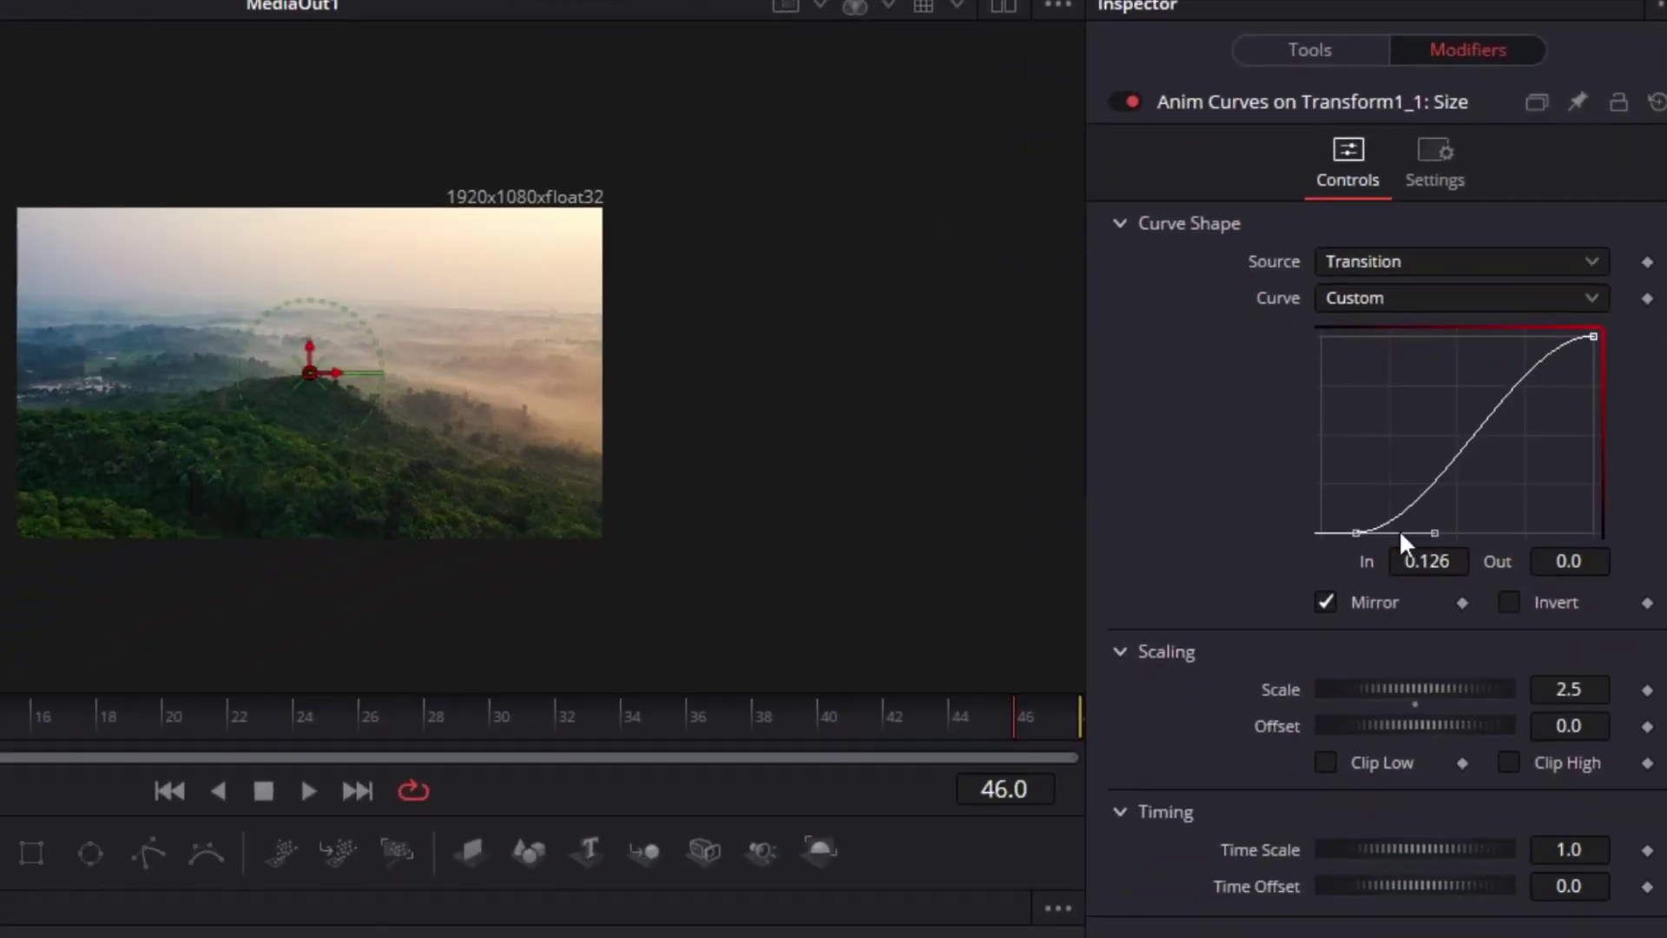
key("space")
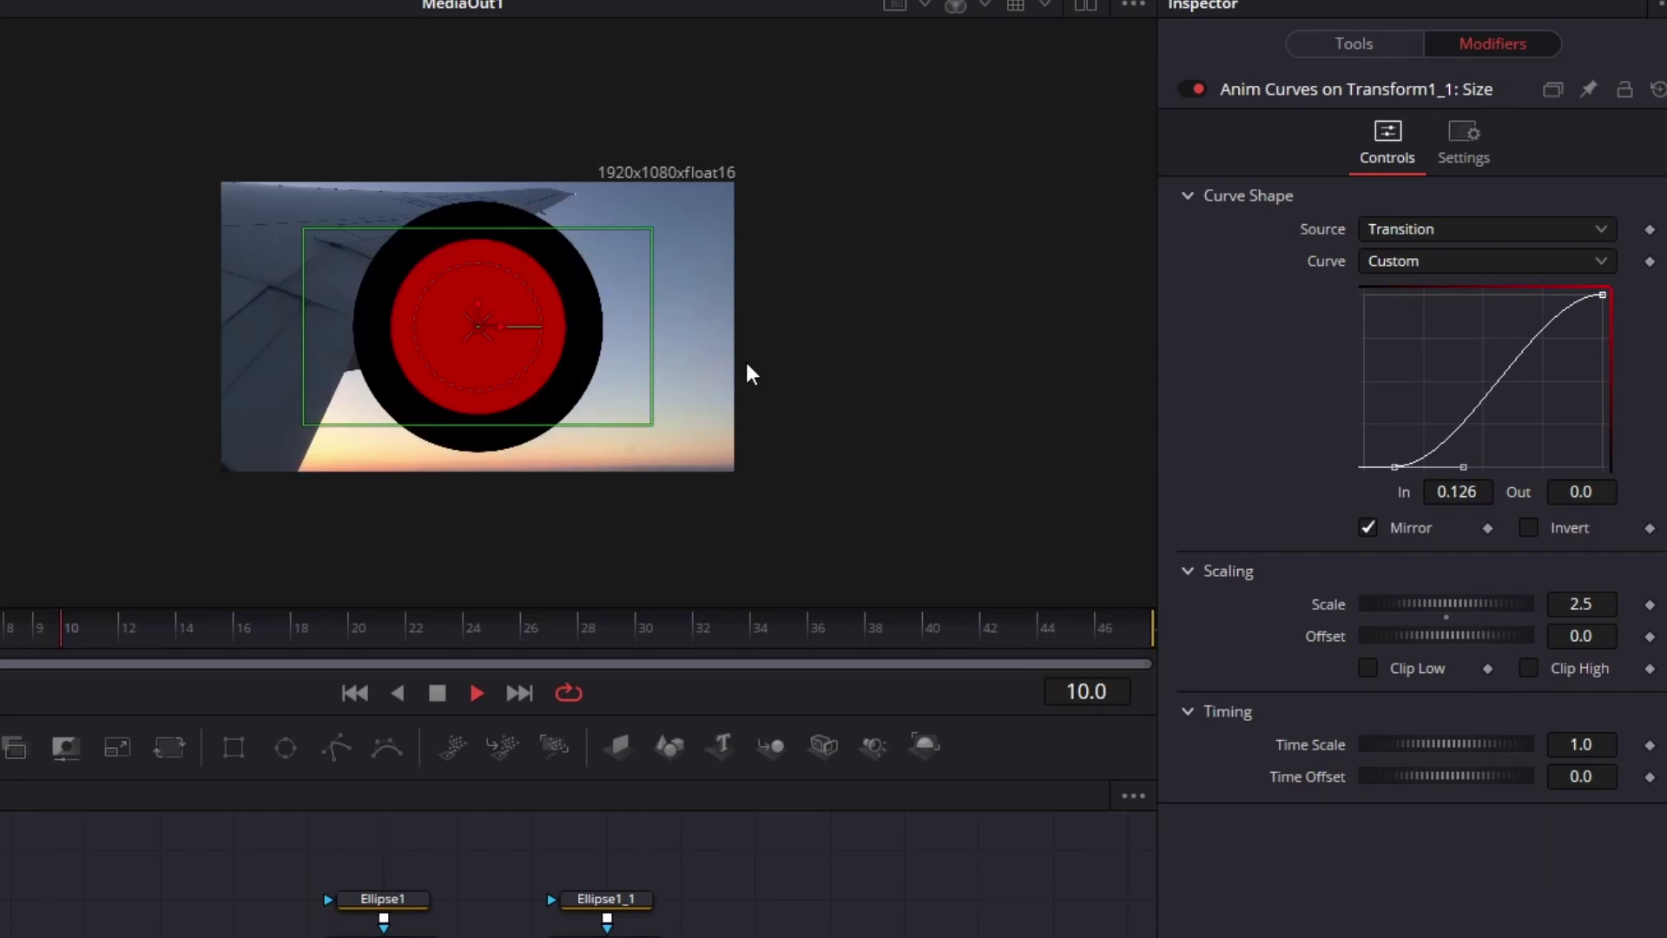
key("space")
left_click_drag(46, 627, 290, 647)
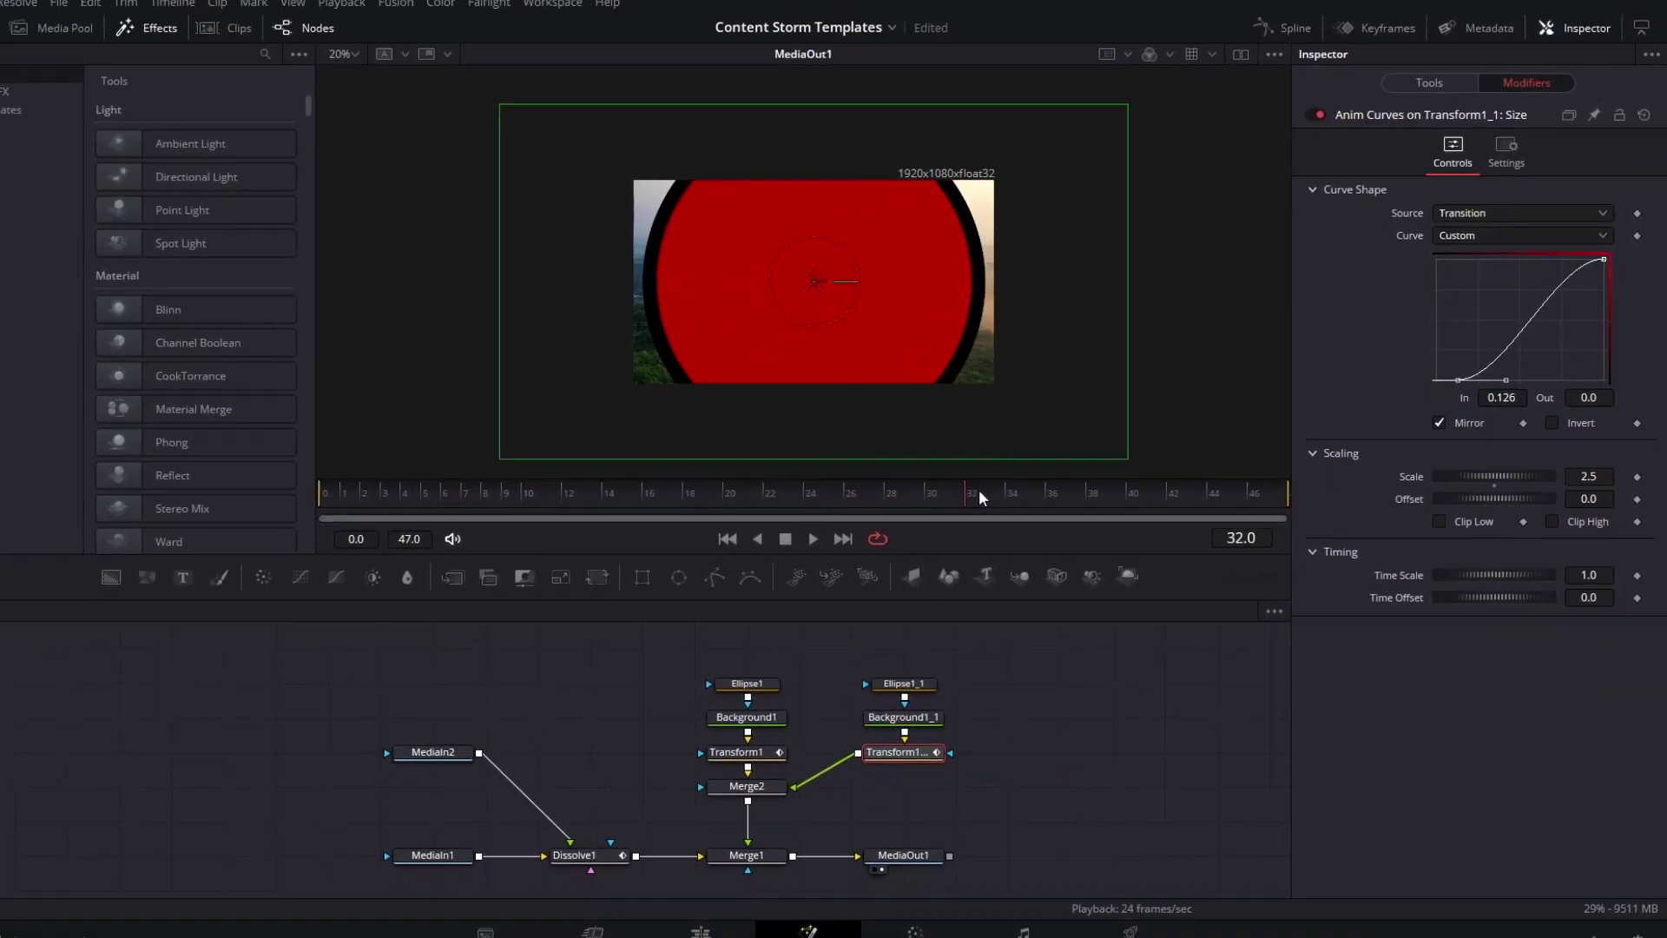
left_click_drag(978, 488, 1272, 491)
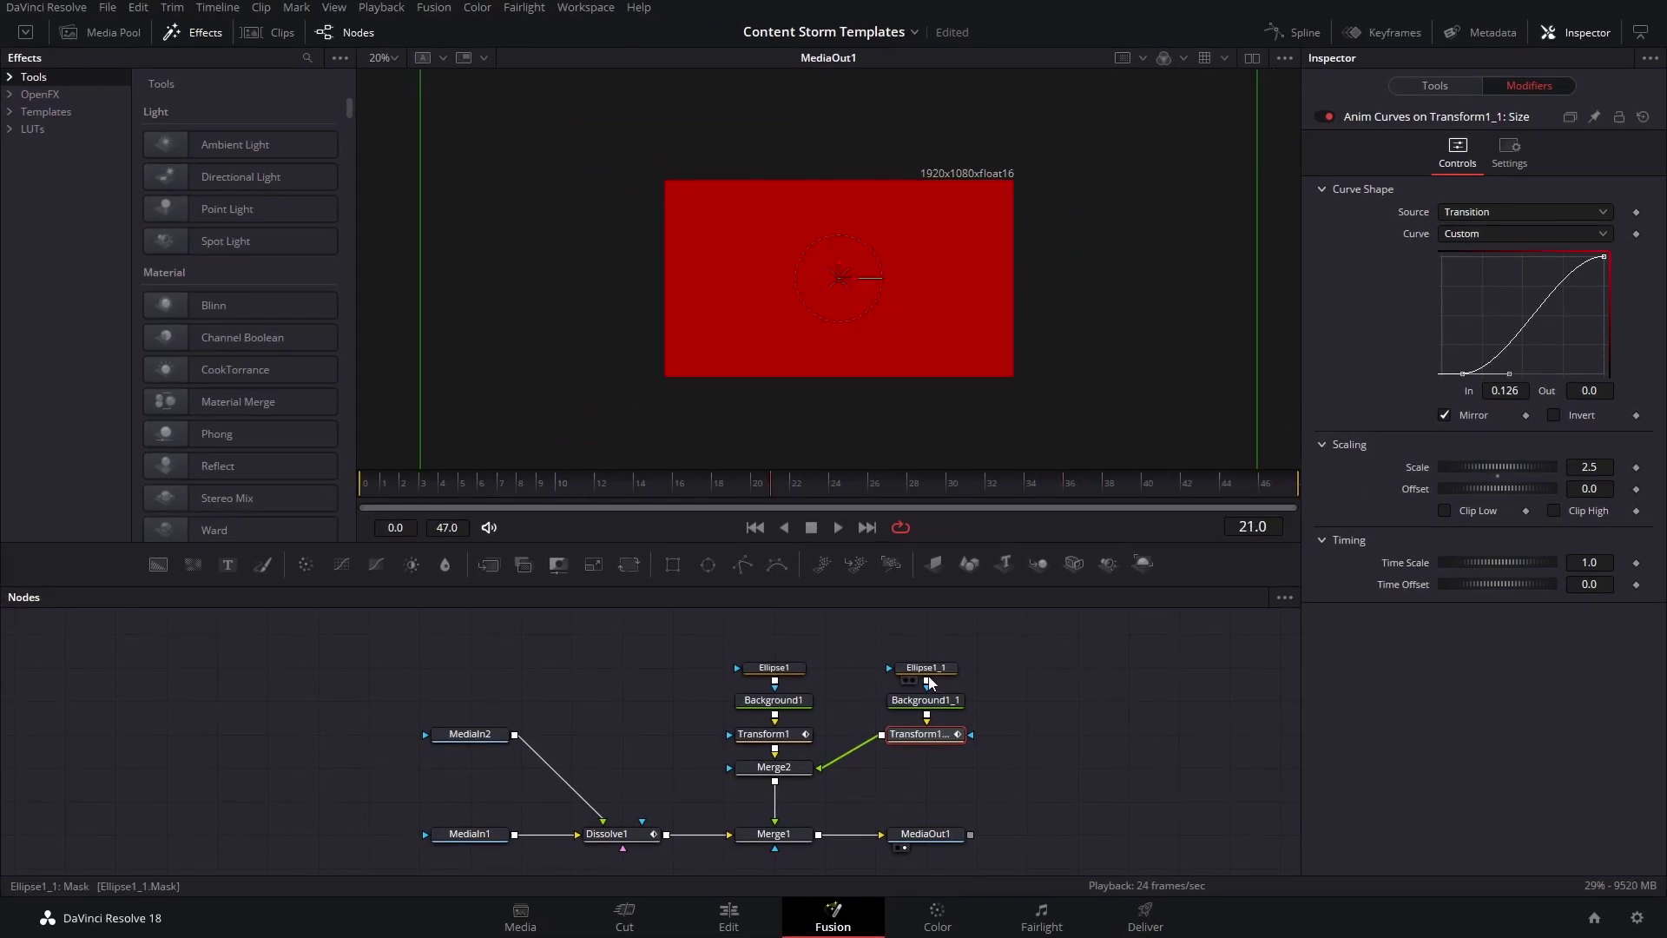
Duplicate the red circle's Ellipse, Background and Transform nodes and merge the copy between Merge2 and Merge1.
left_click_drag(1025, 756, 894, 696)
left_click_drag(703, 716, 584, 752)
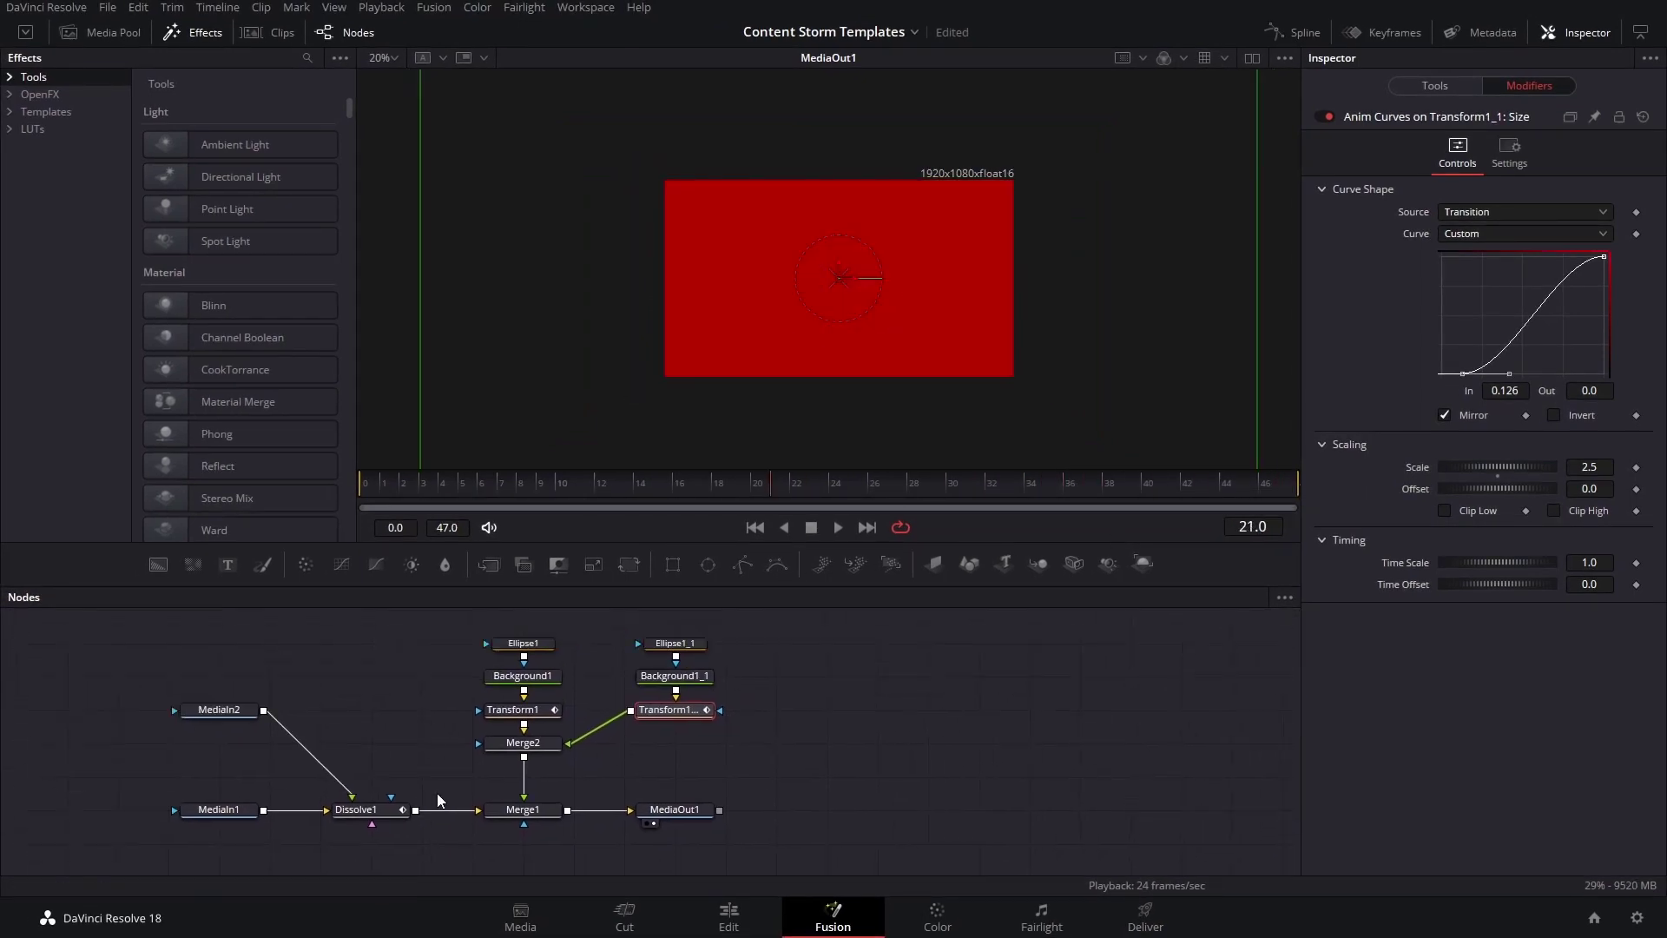
left_click_drag(744, 638, 665, 728)
key("ctrl+c")
left_click(778, 706)
key("ctrl+v")
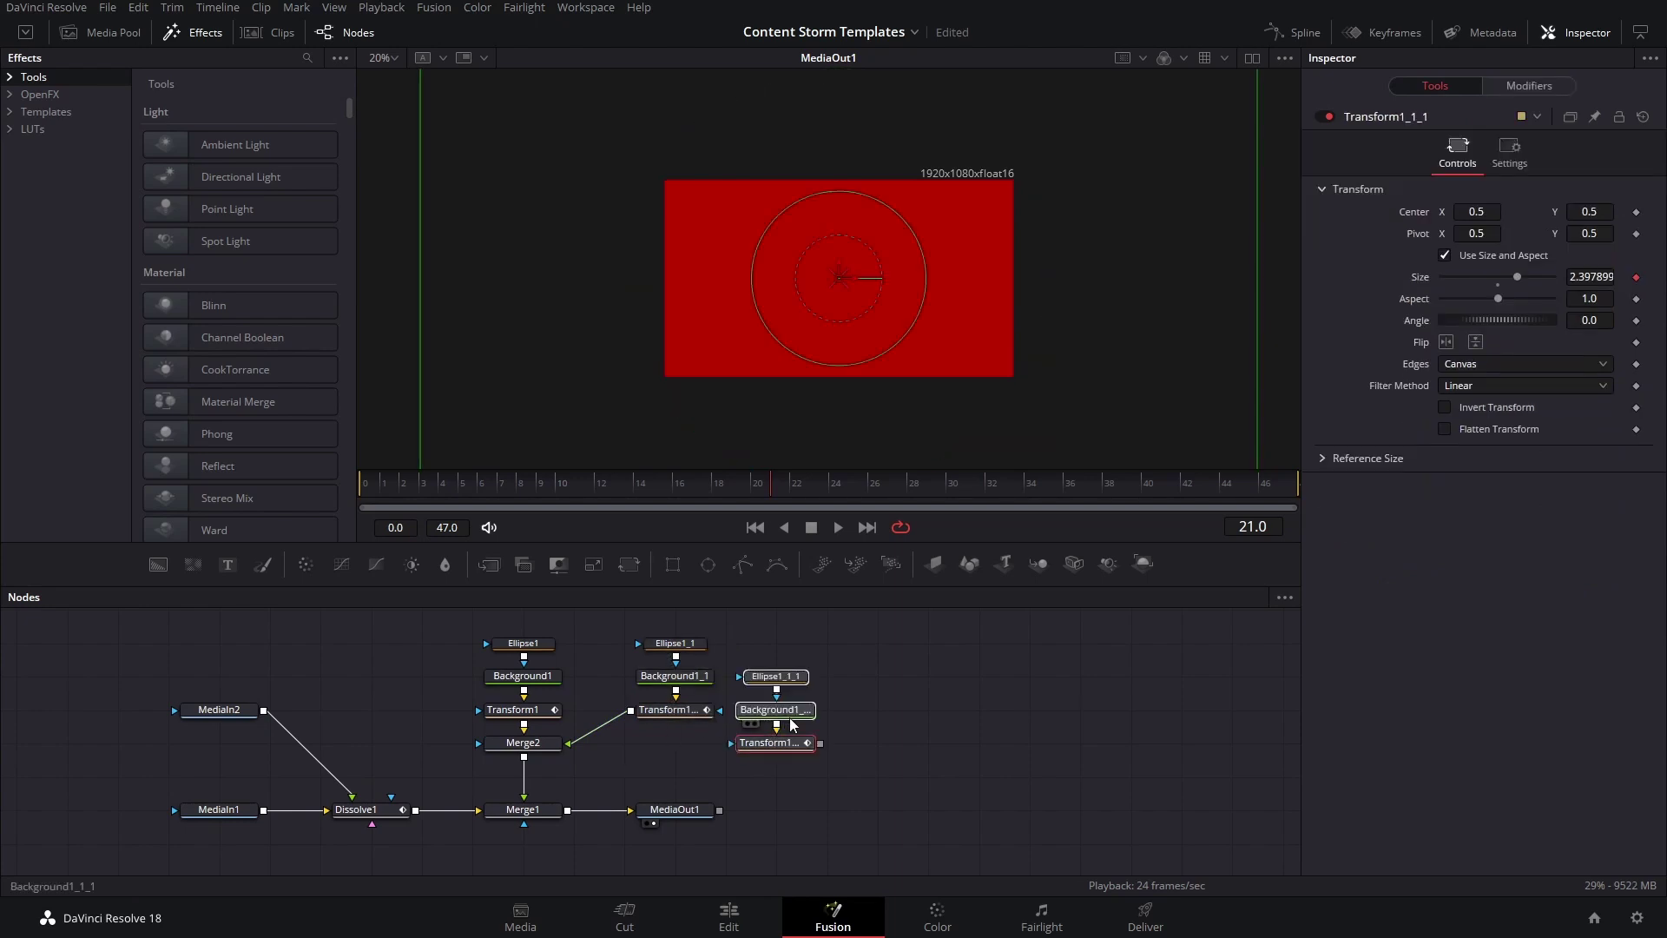
left_click_drag(797, 742, 524, 766)
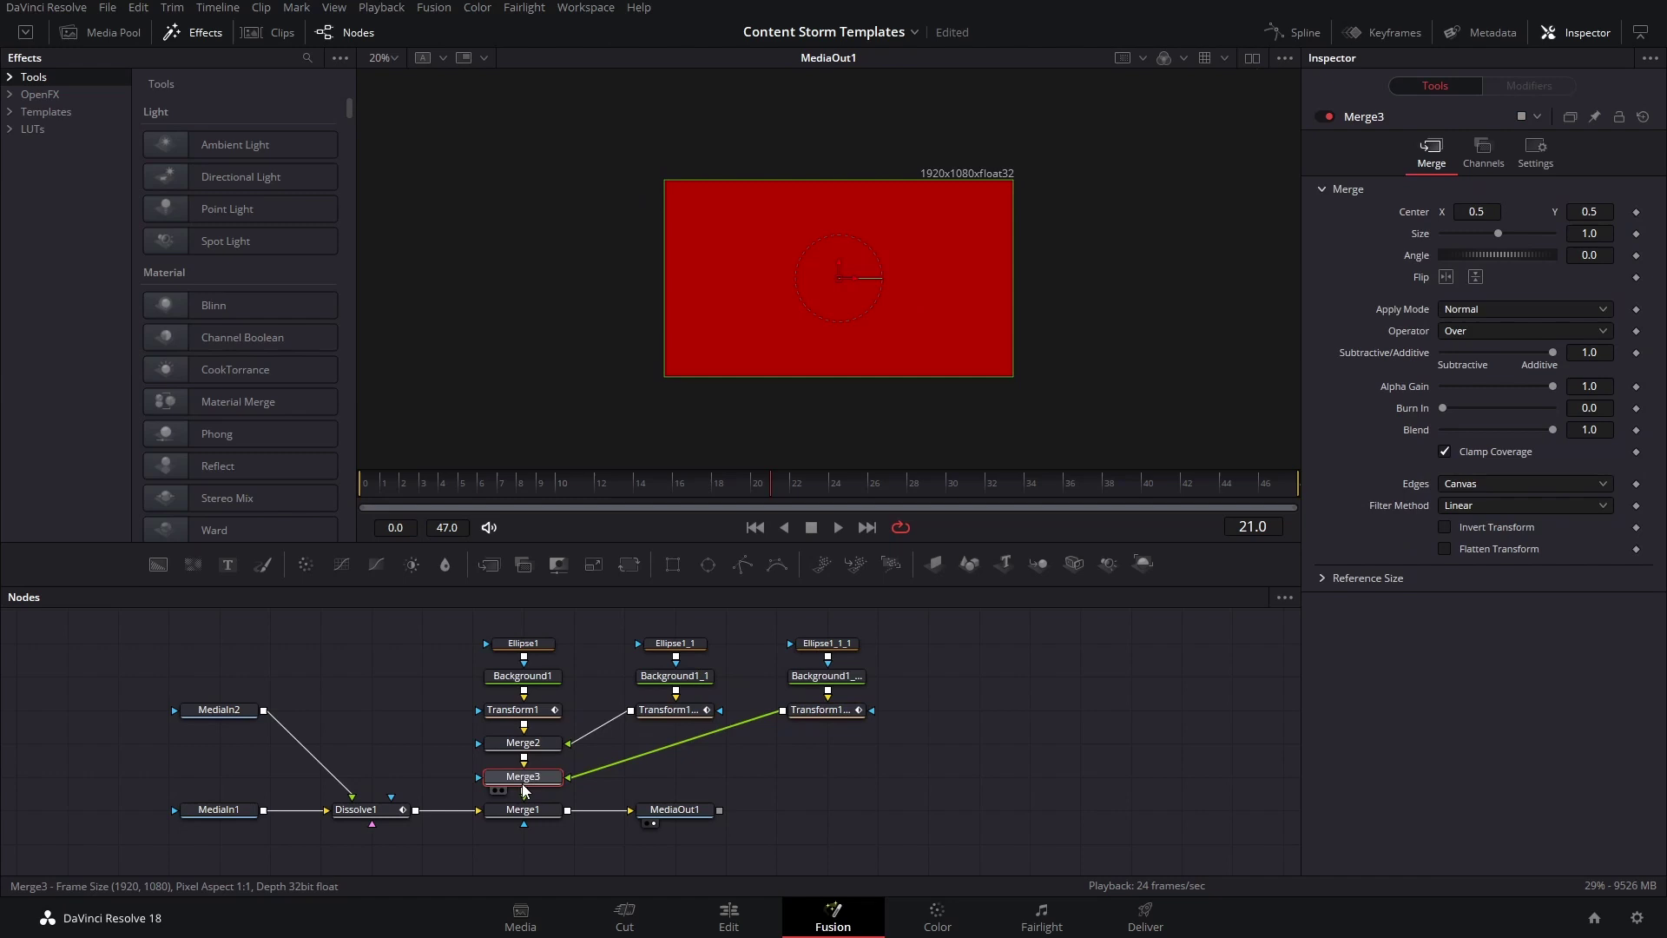
Color the third circle's background light cyan by setting both Green and Blue to 1.
left_click(820, 710)
left_click(825, 676)
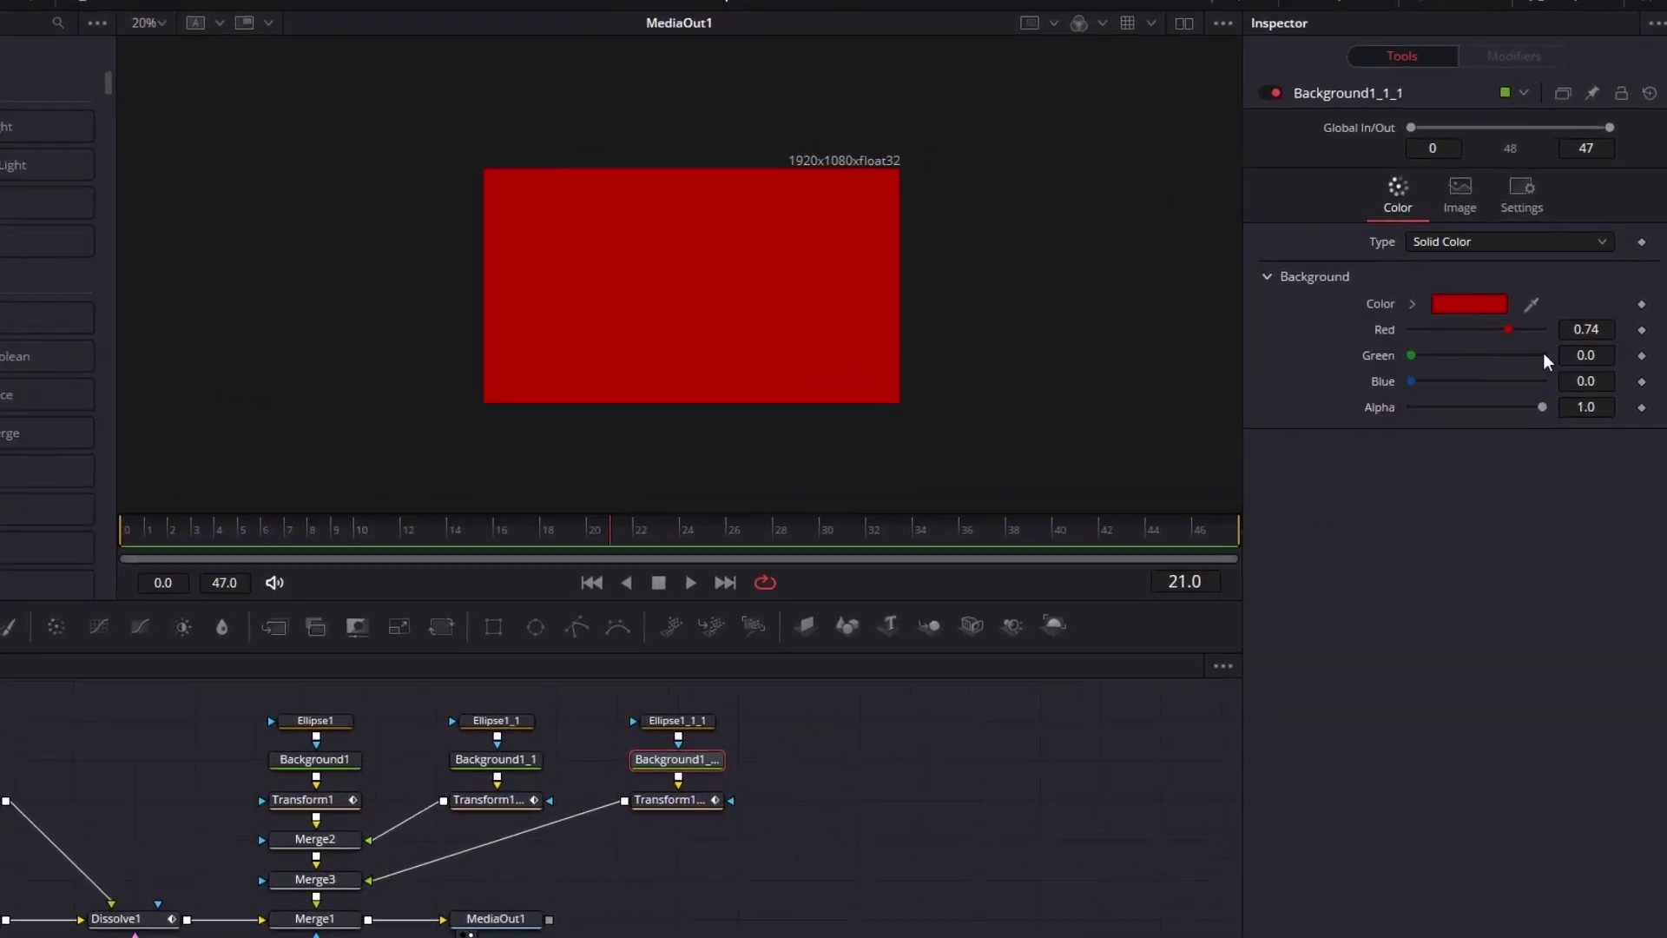
left_click(1586, 355)
type("1")
key("Tab")
type("1")
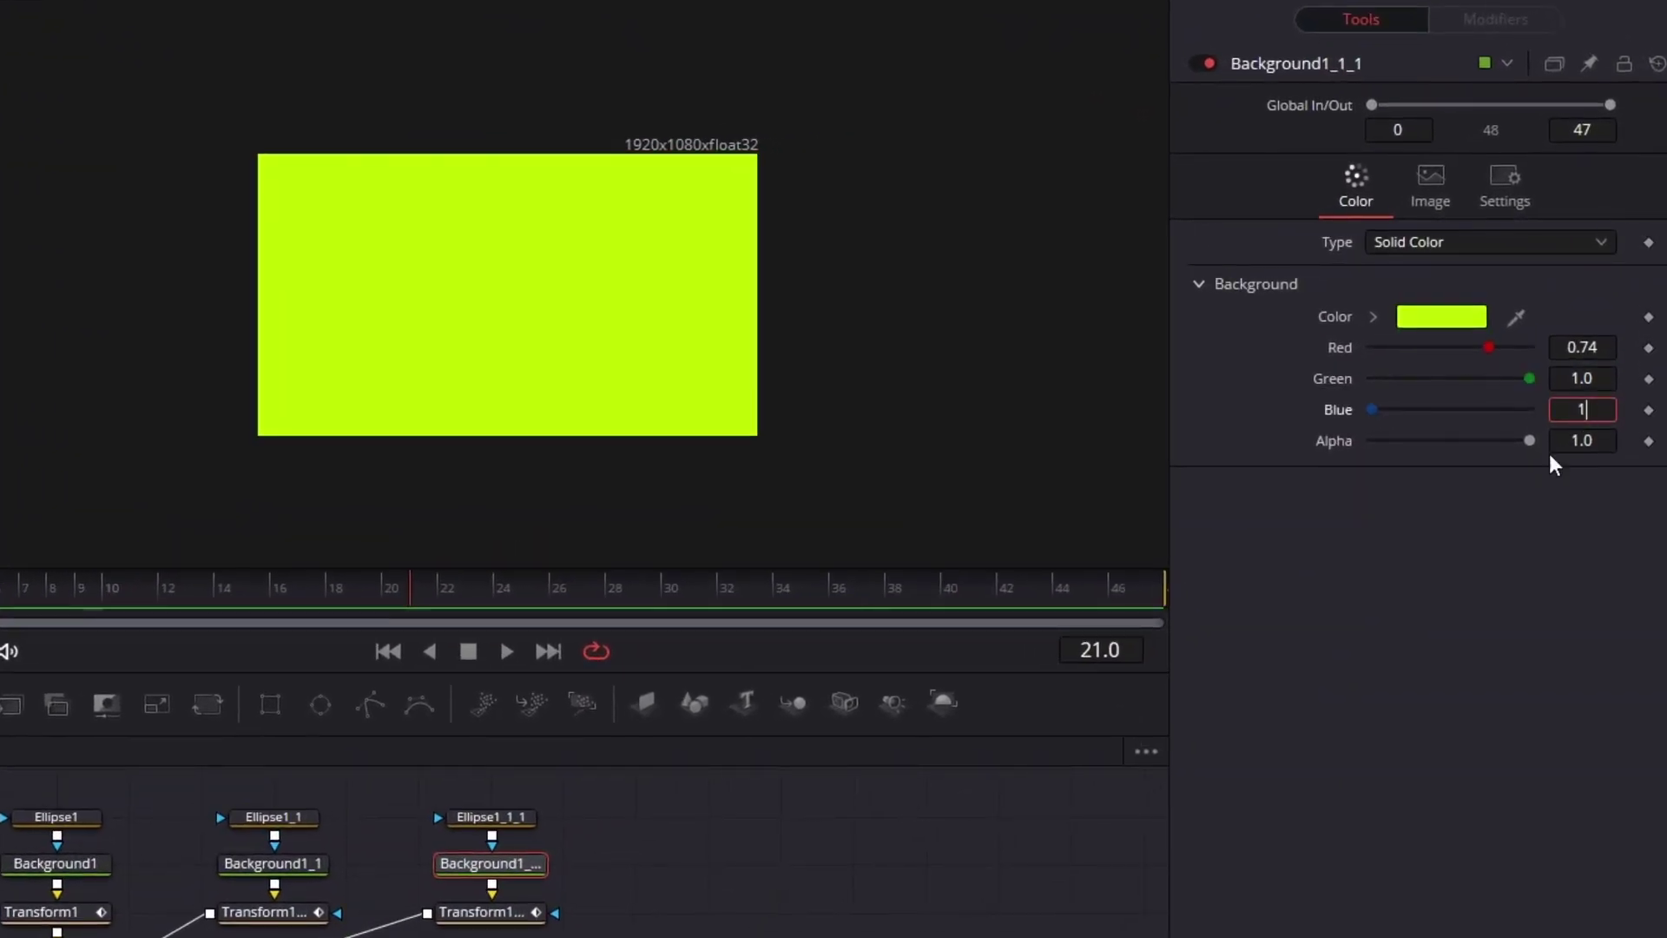
key("Tab")
Delay the third circle by setting its size curve's first point In to 0.256, and play the transition from the start.
left_click(515, 914)
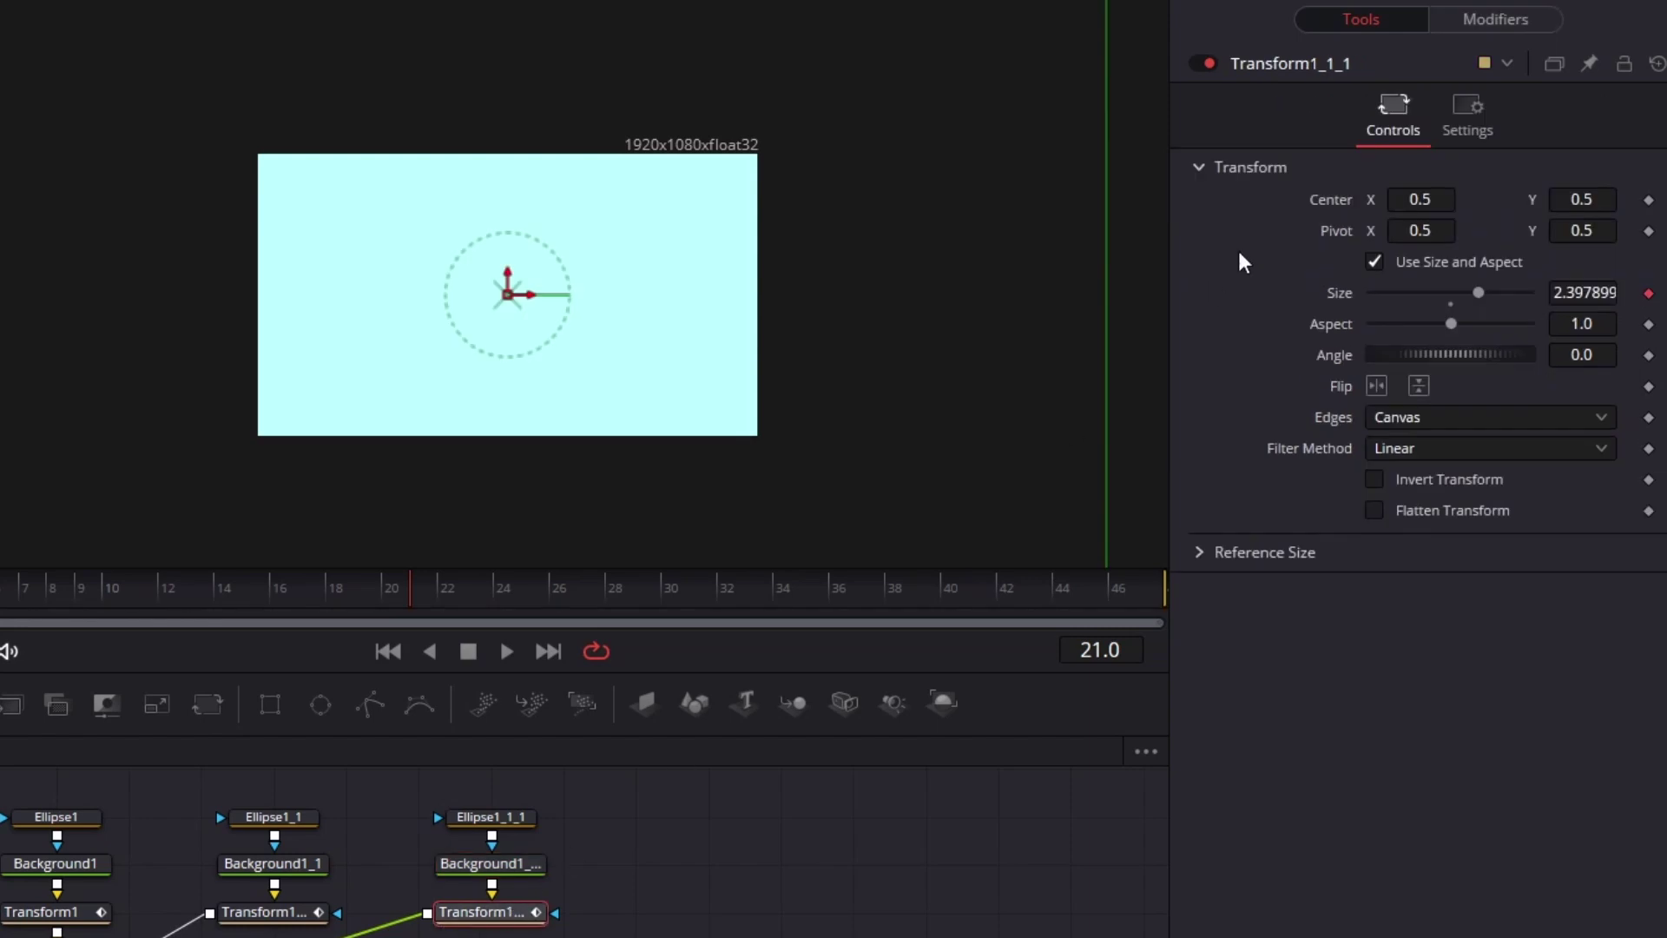
left_click(1506, 23)
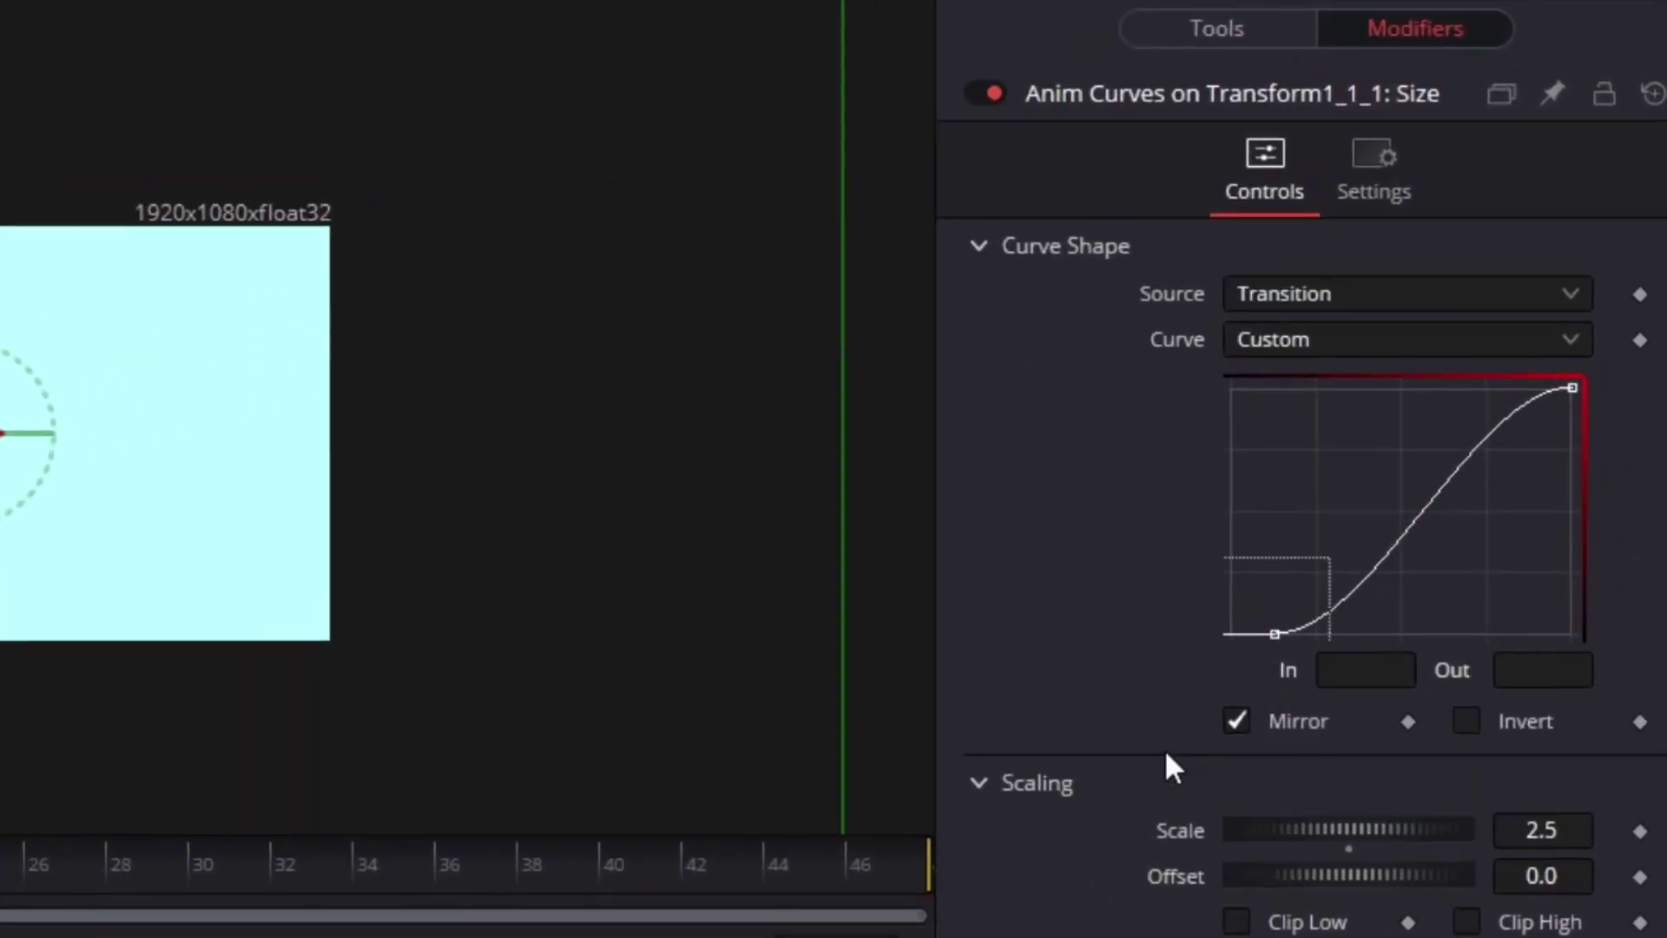
left_click_drag(1166, 752, 1166, 752)
left_click_drag(1366, 669, 1477, 669)
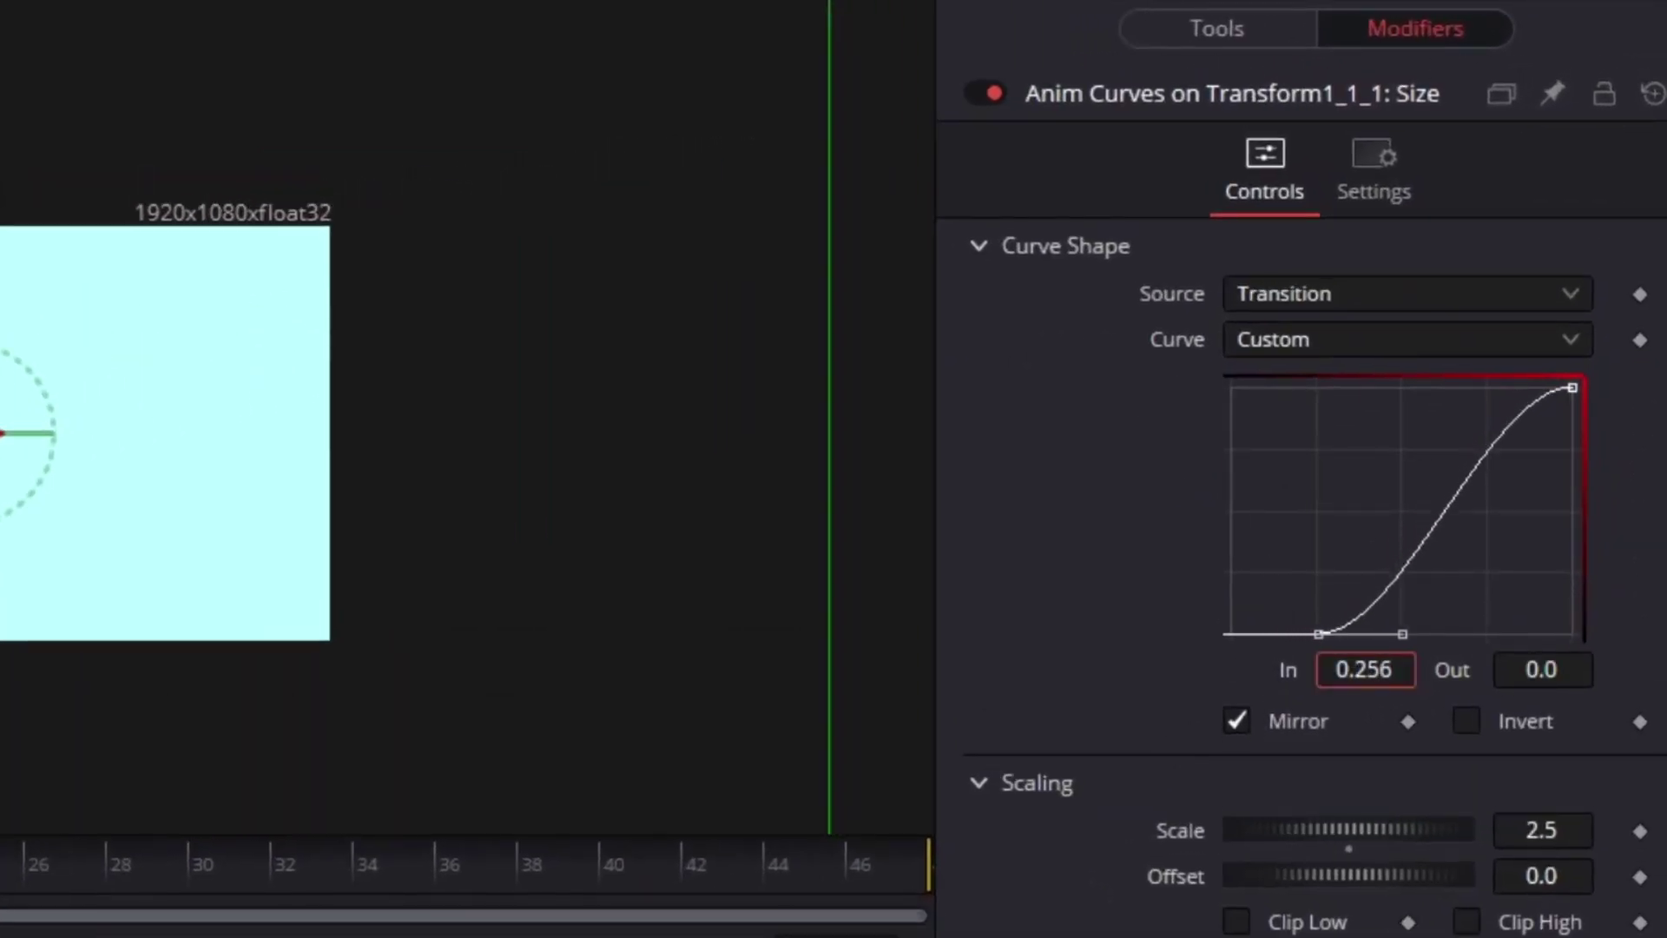
left_click_drag(117, 563, 22, 562)
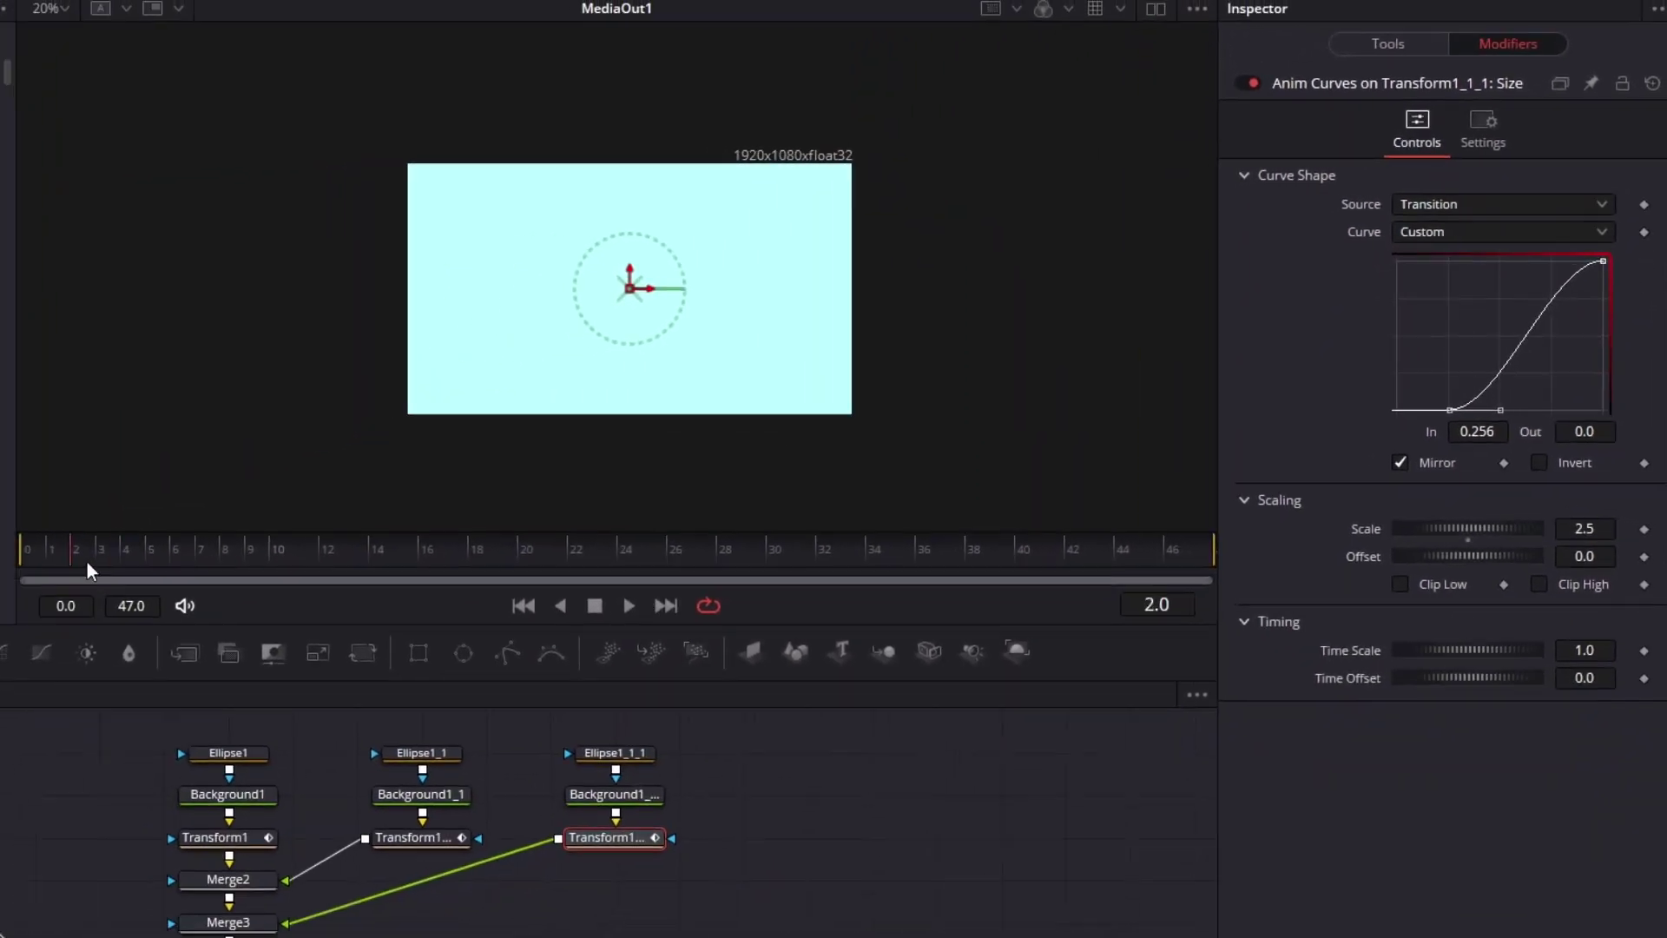
key("space")
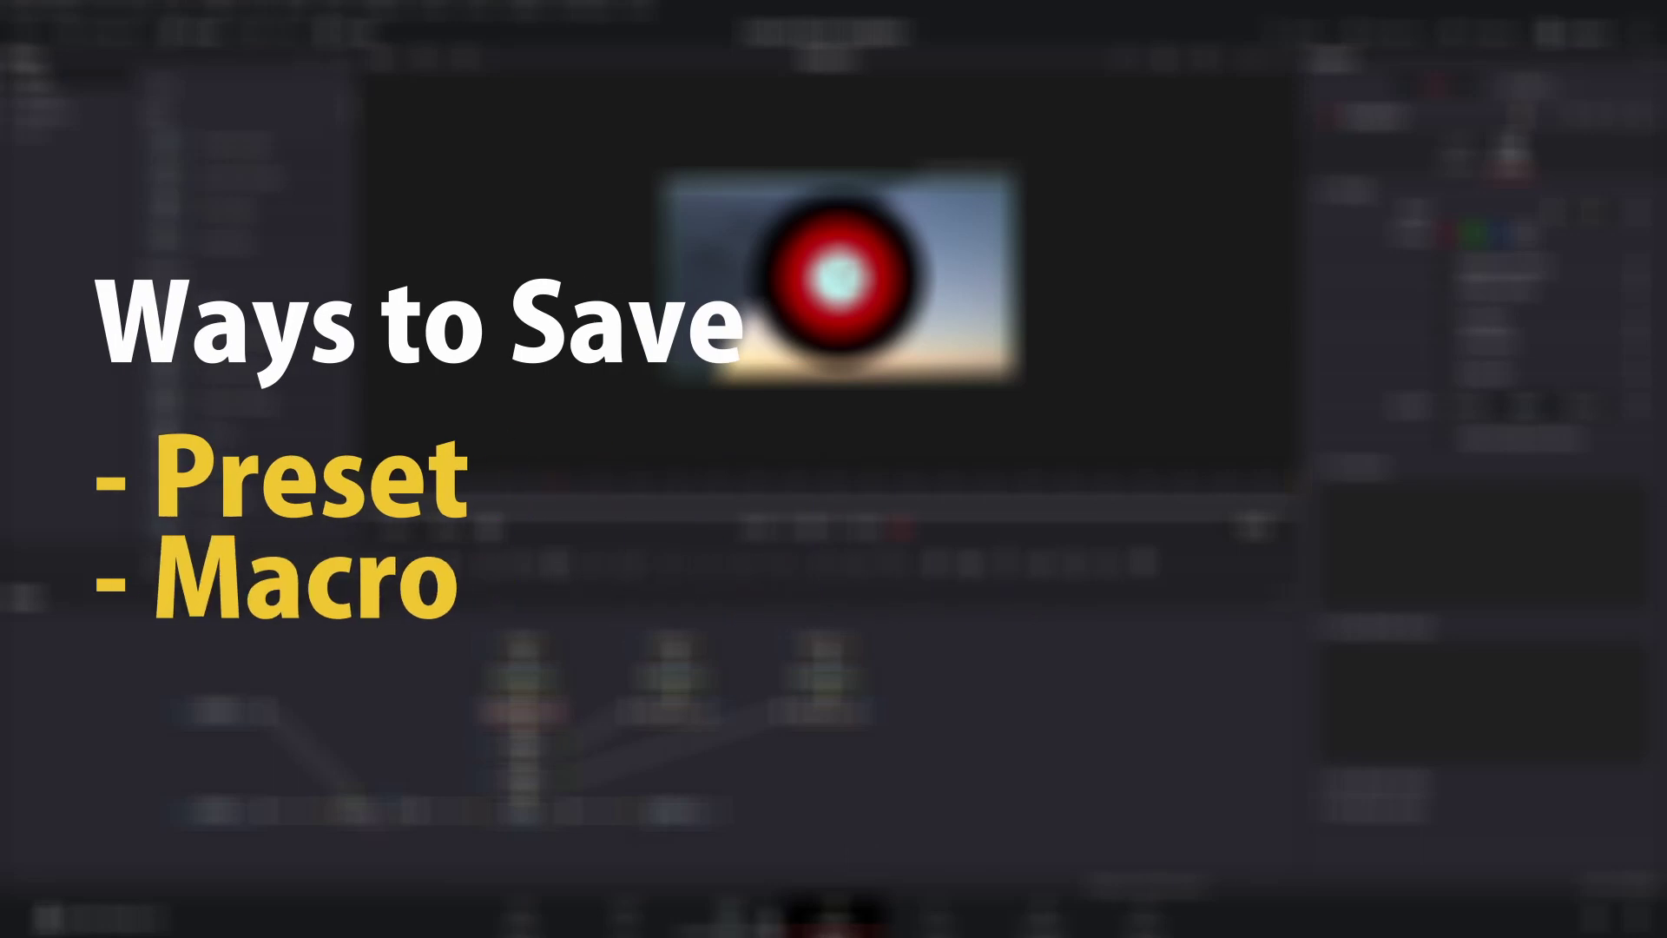
Save the V7 transition on the Edit page as a preset named MOTION GRAPHICS and show it among the User video transitions.
left_click(729, 918)
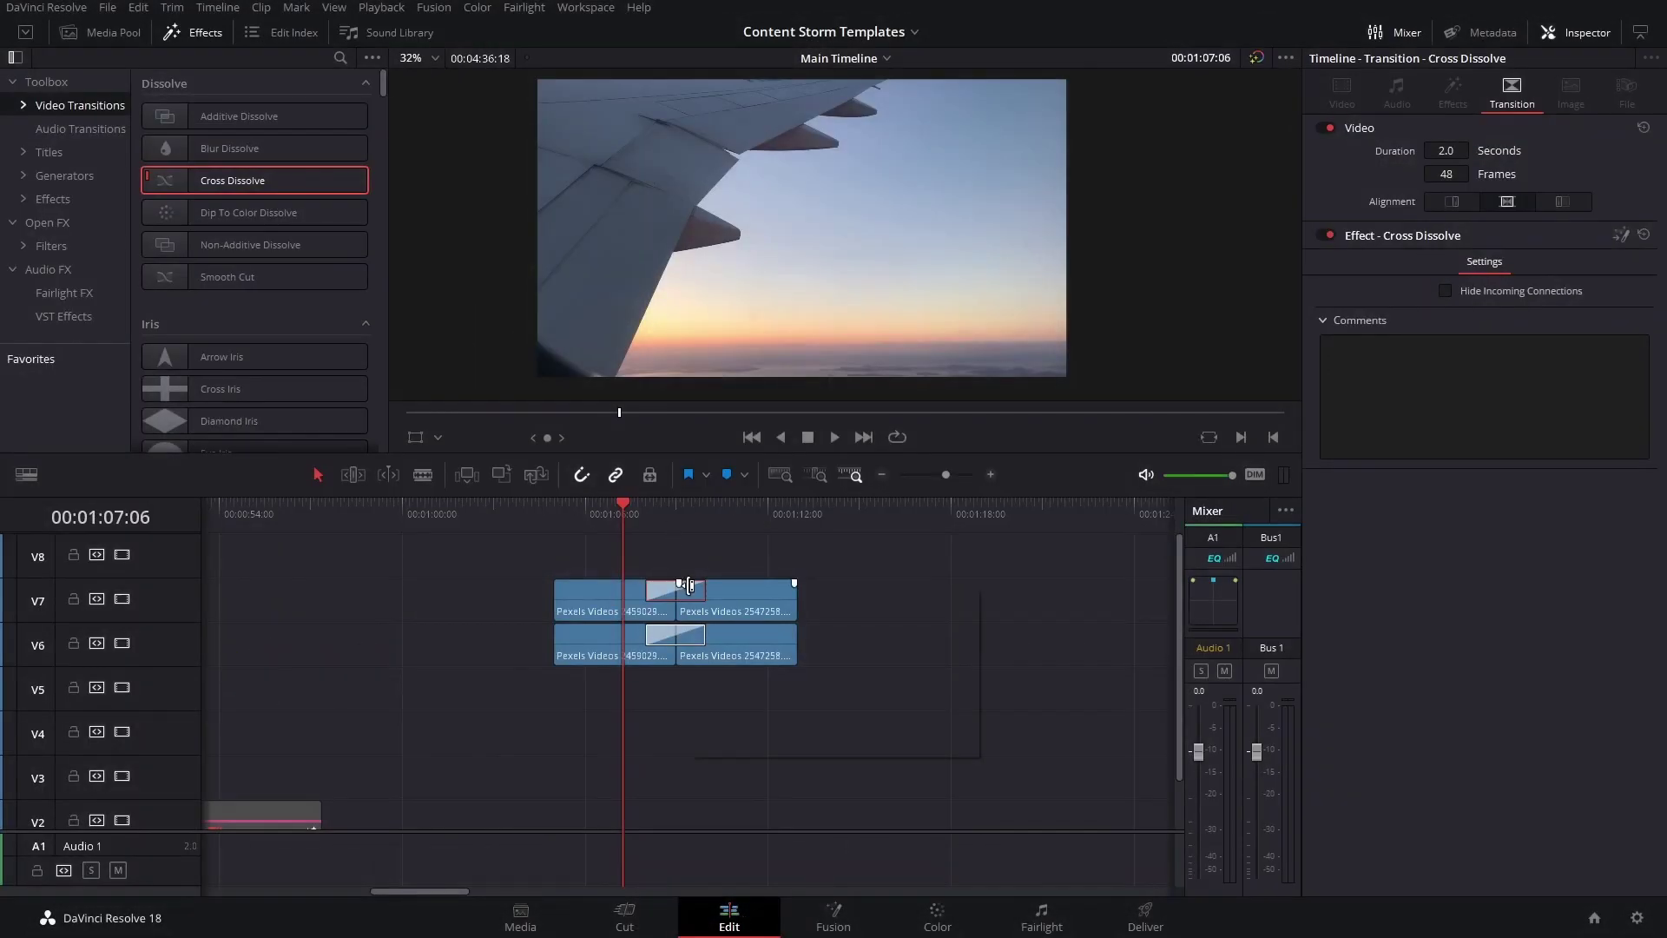
right_click(680, 591)
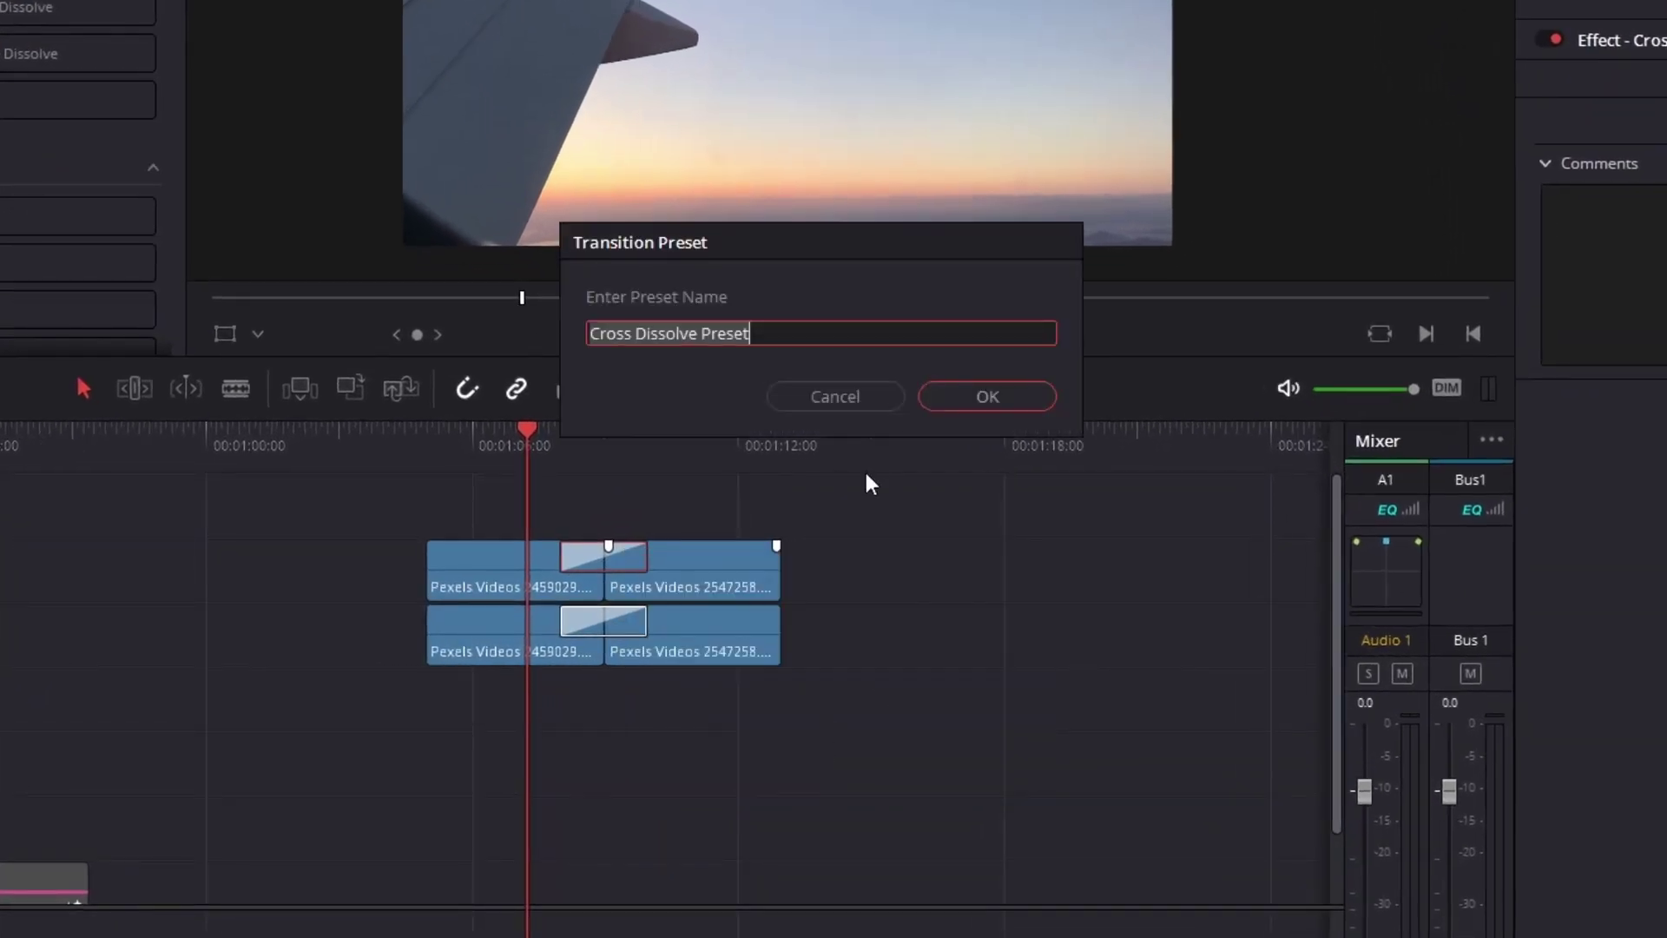
type("MOTION GRA")
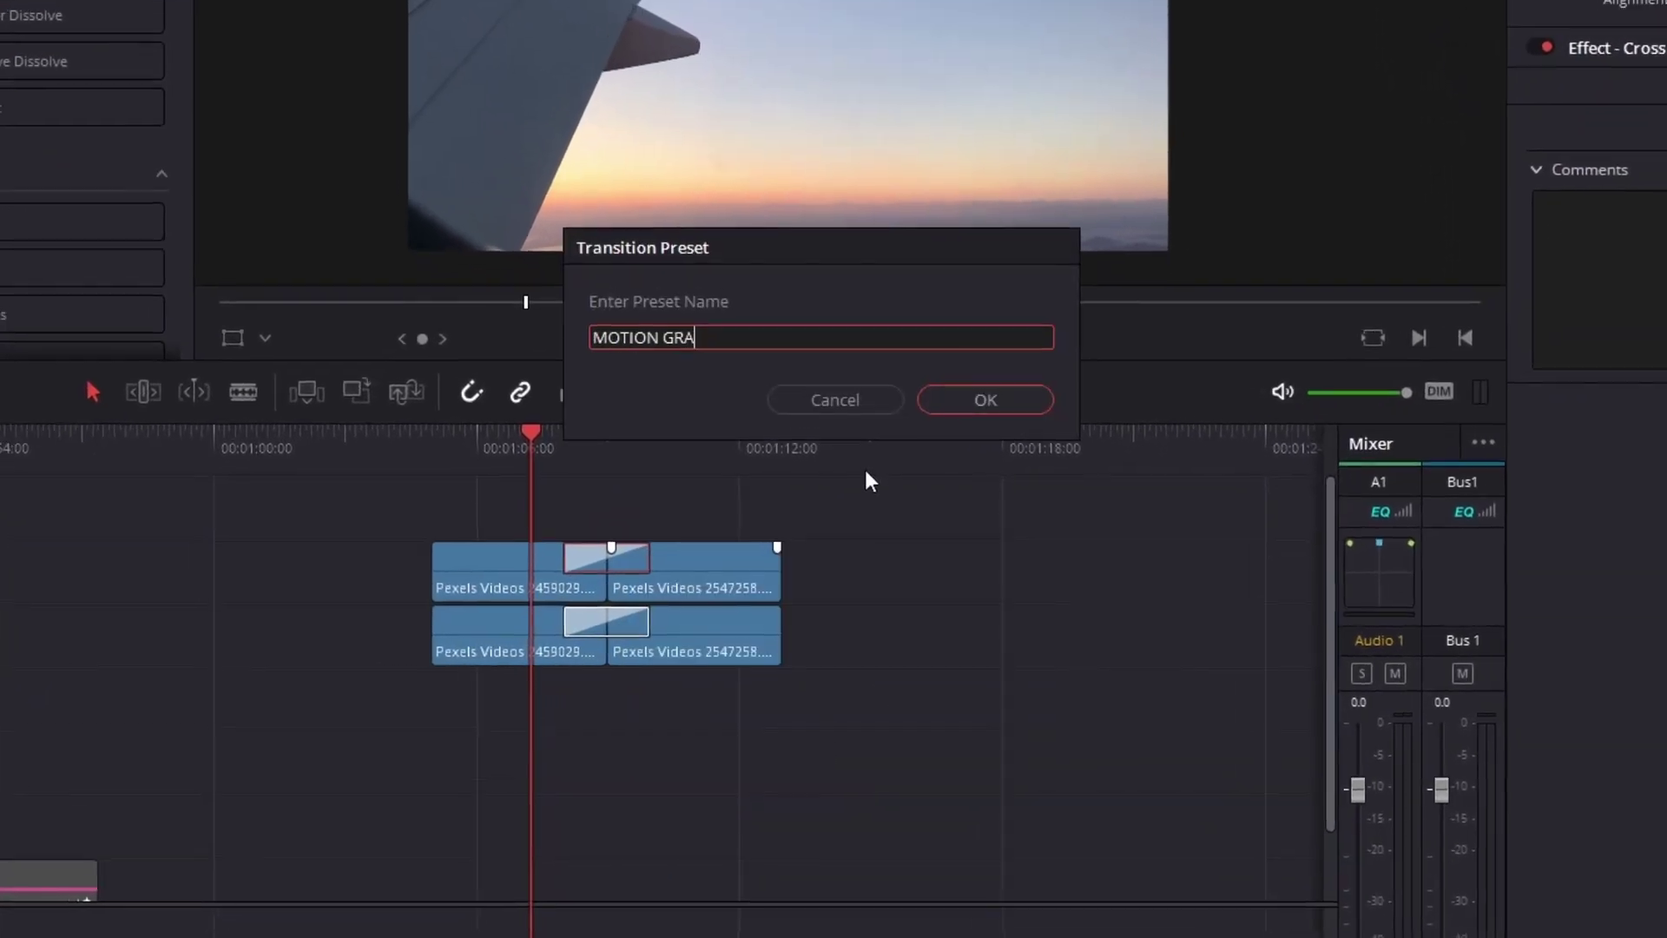
type("P")
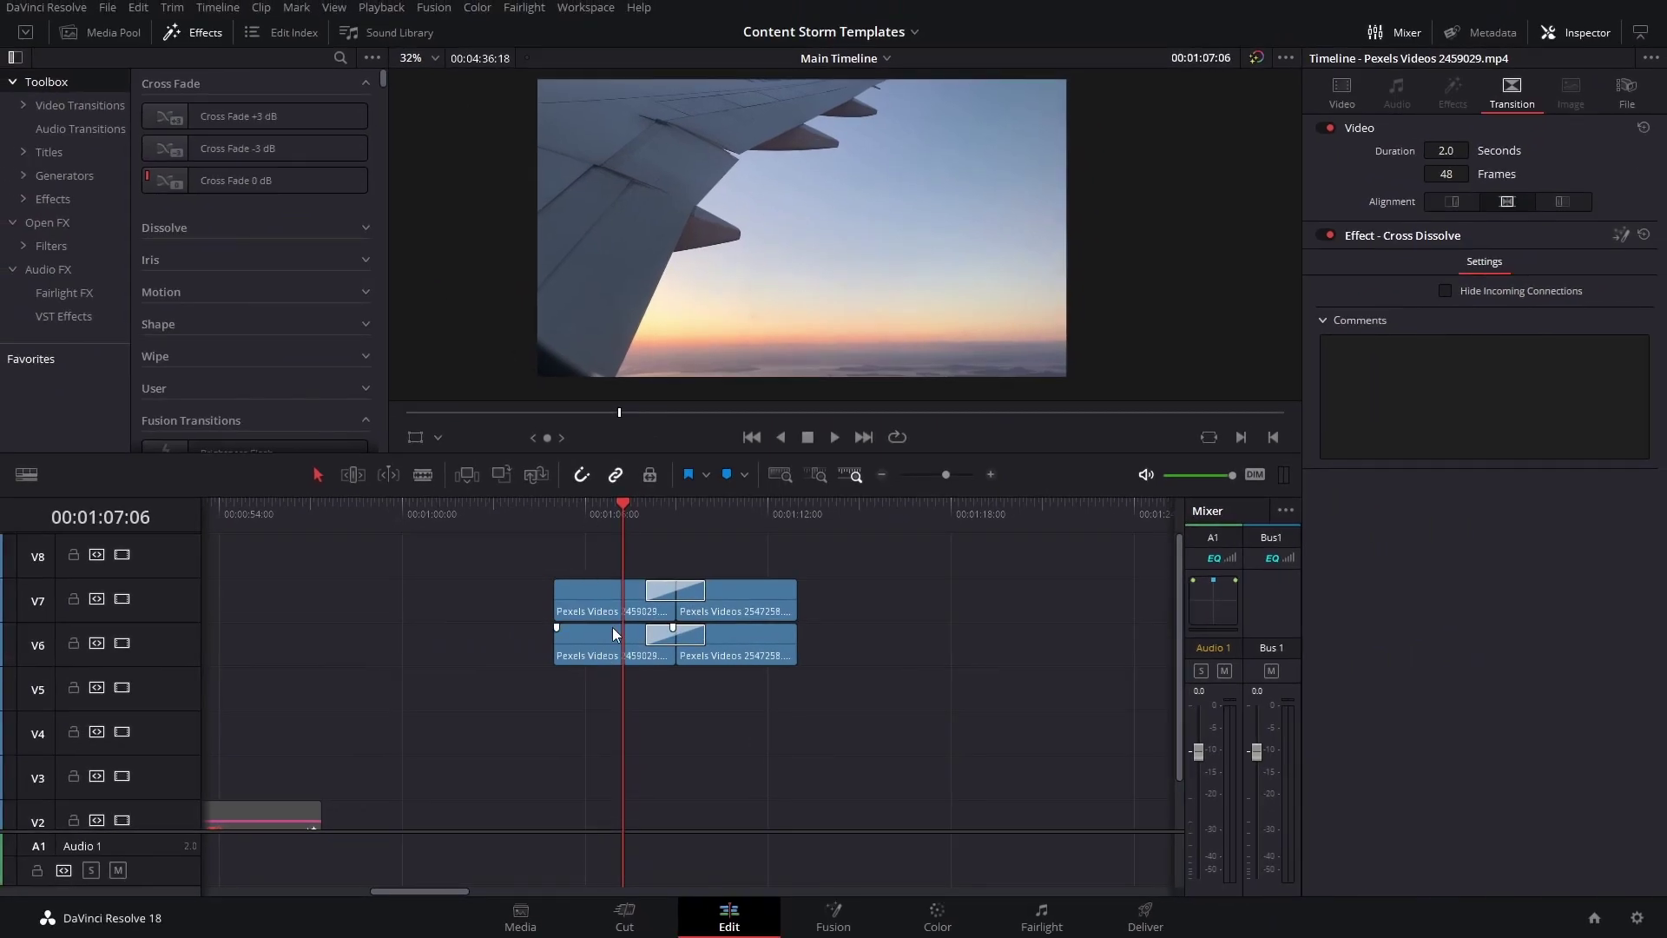
left_click(71, 105)
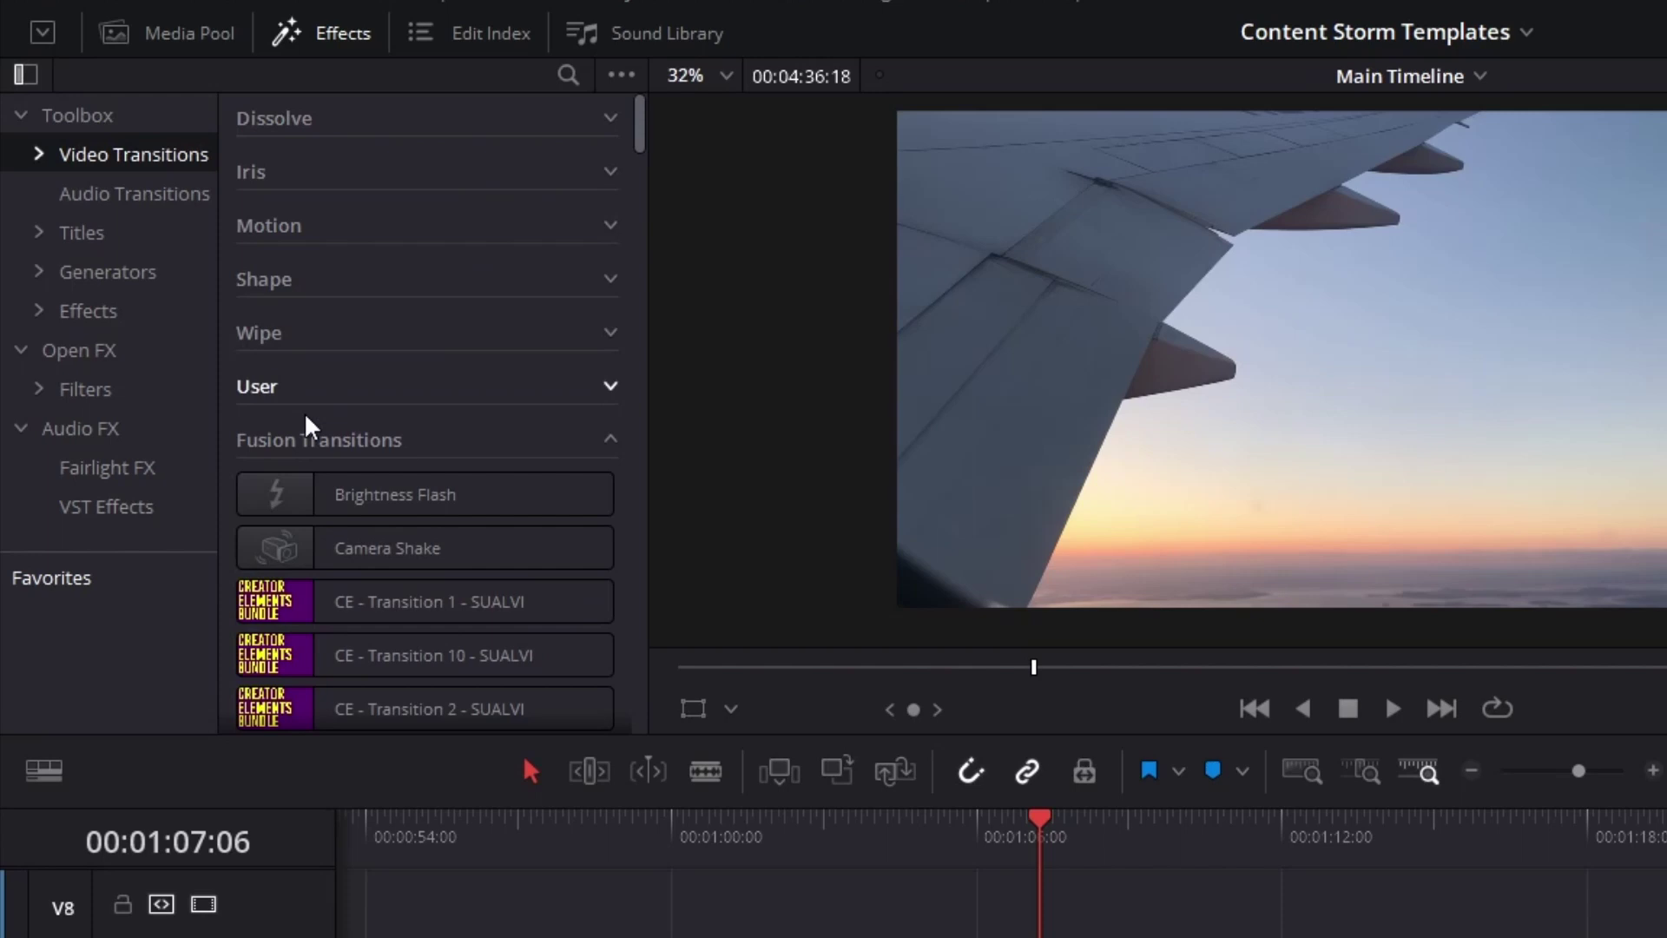
left_click(609, 388)
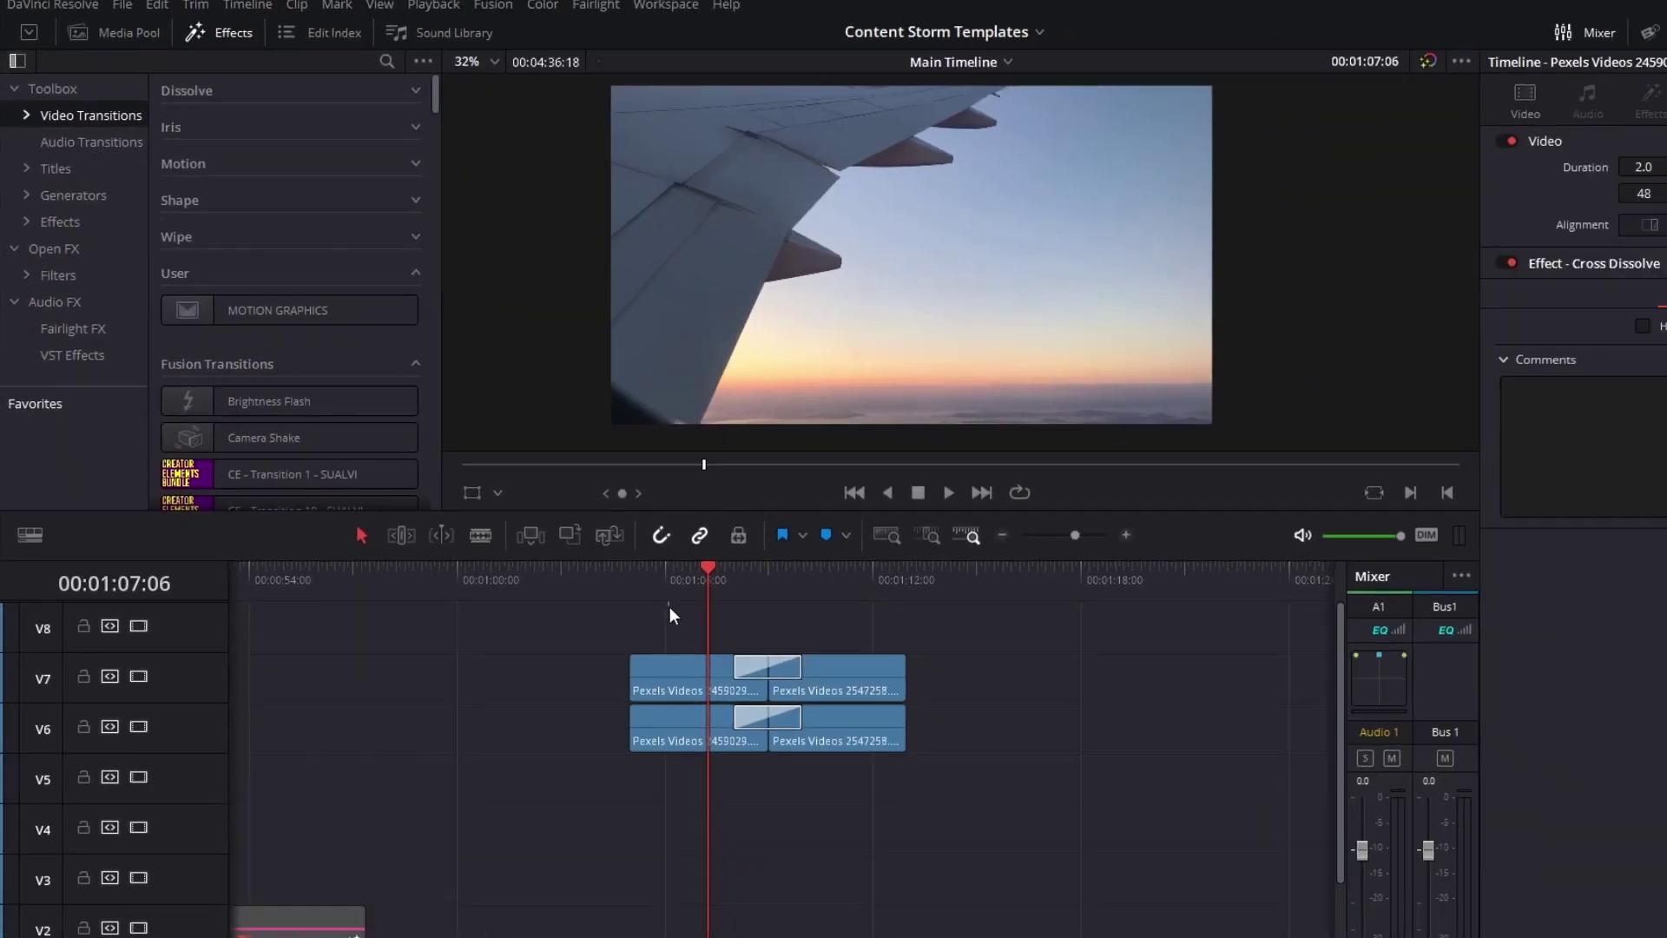
Duplicate the pair of clips onto track V8 and apply the MOTION GRAPHICS transition at their cut, playing it to check.
left_click_drag(558, 532, 776, 557)
left_click(835, 560)
left_click(704, 549)
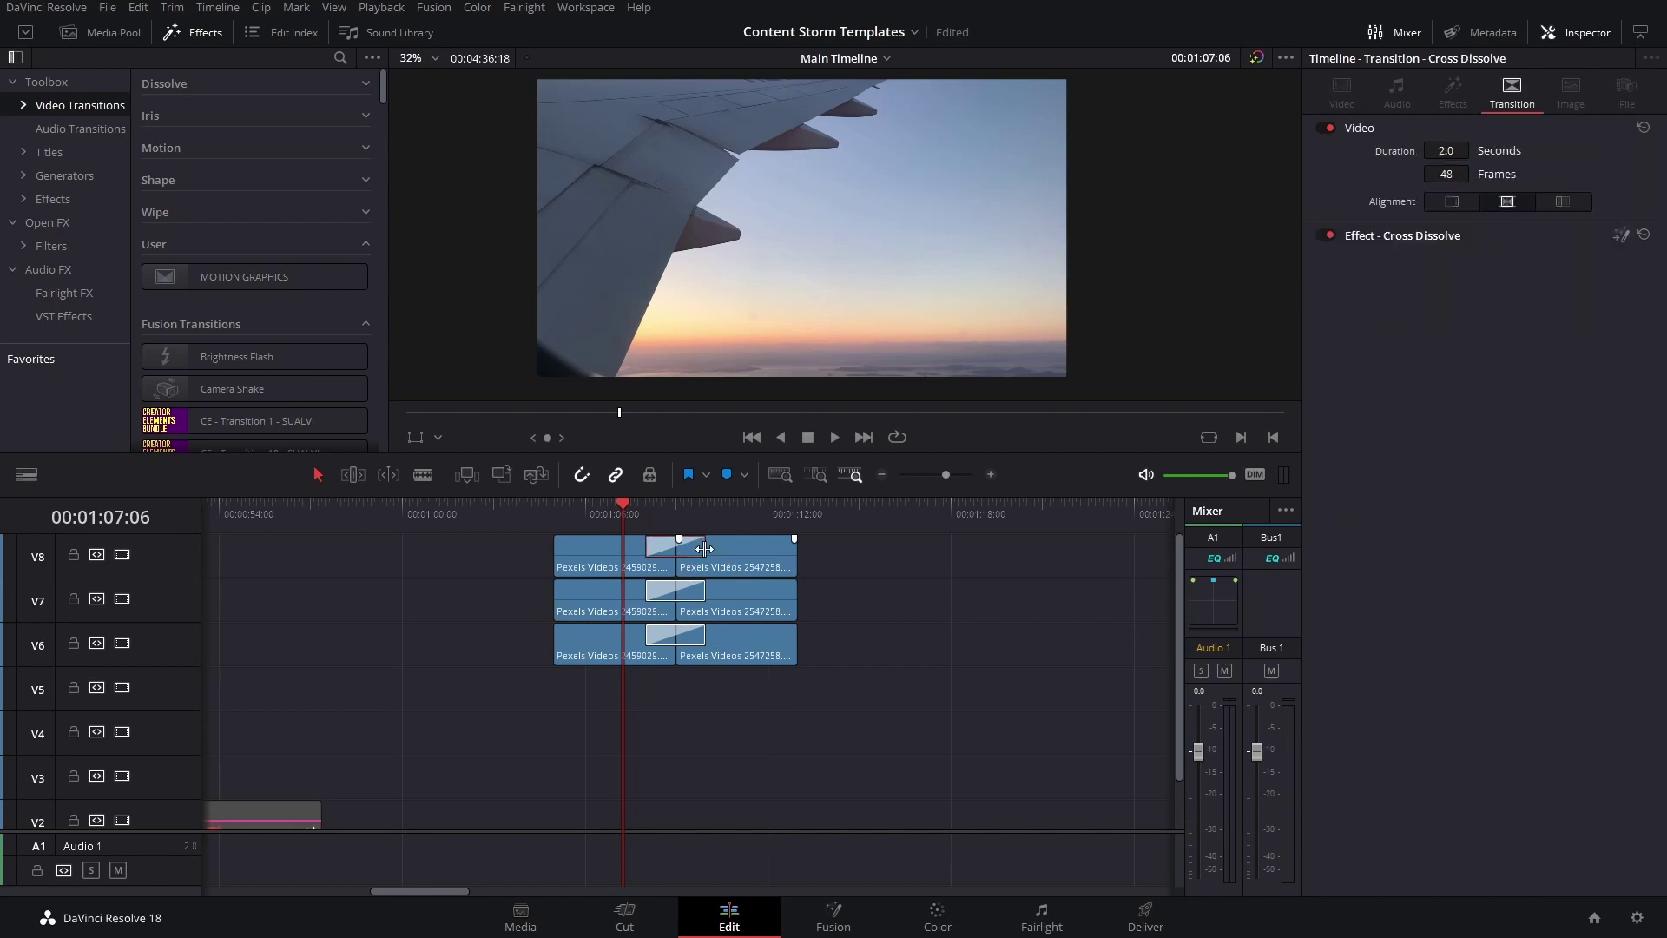
left_click(252, 276)
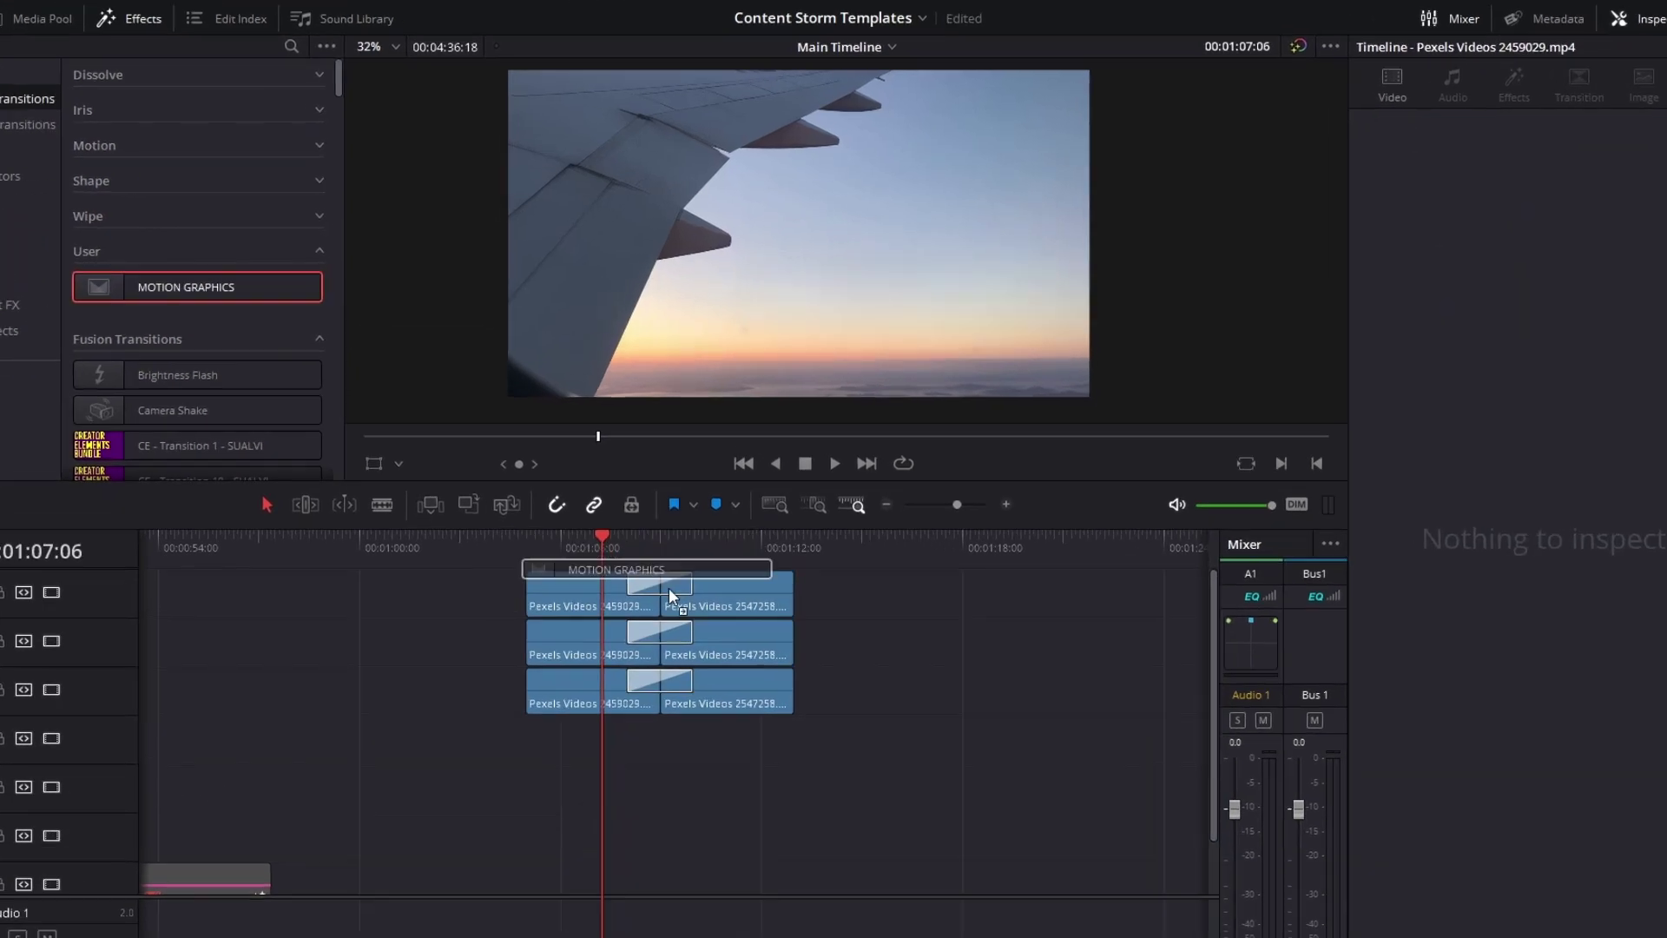
key("space")
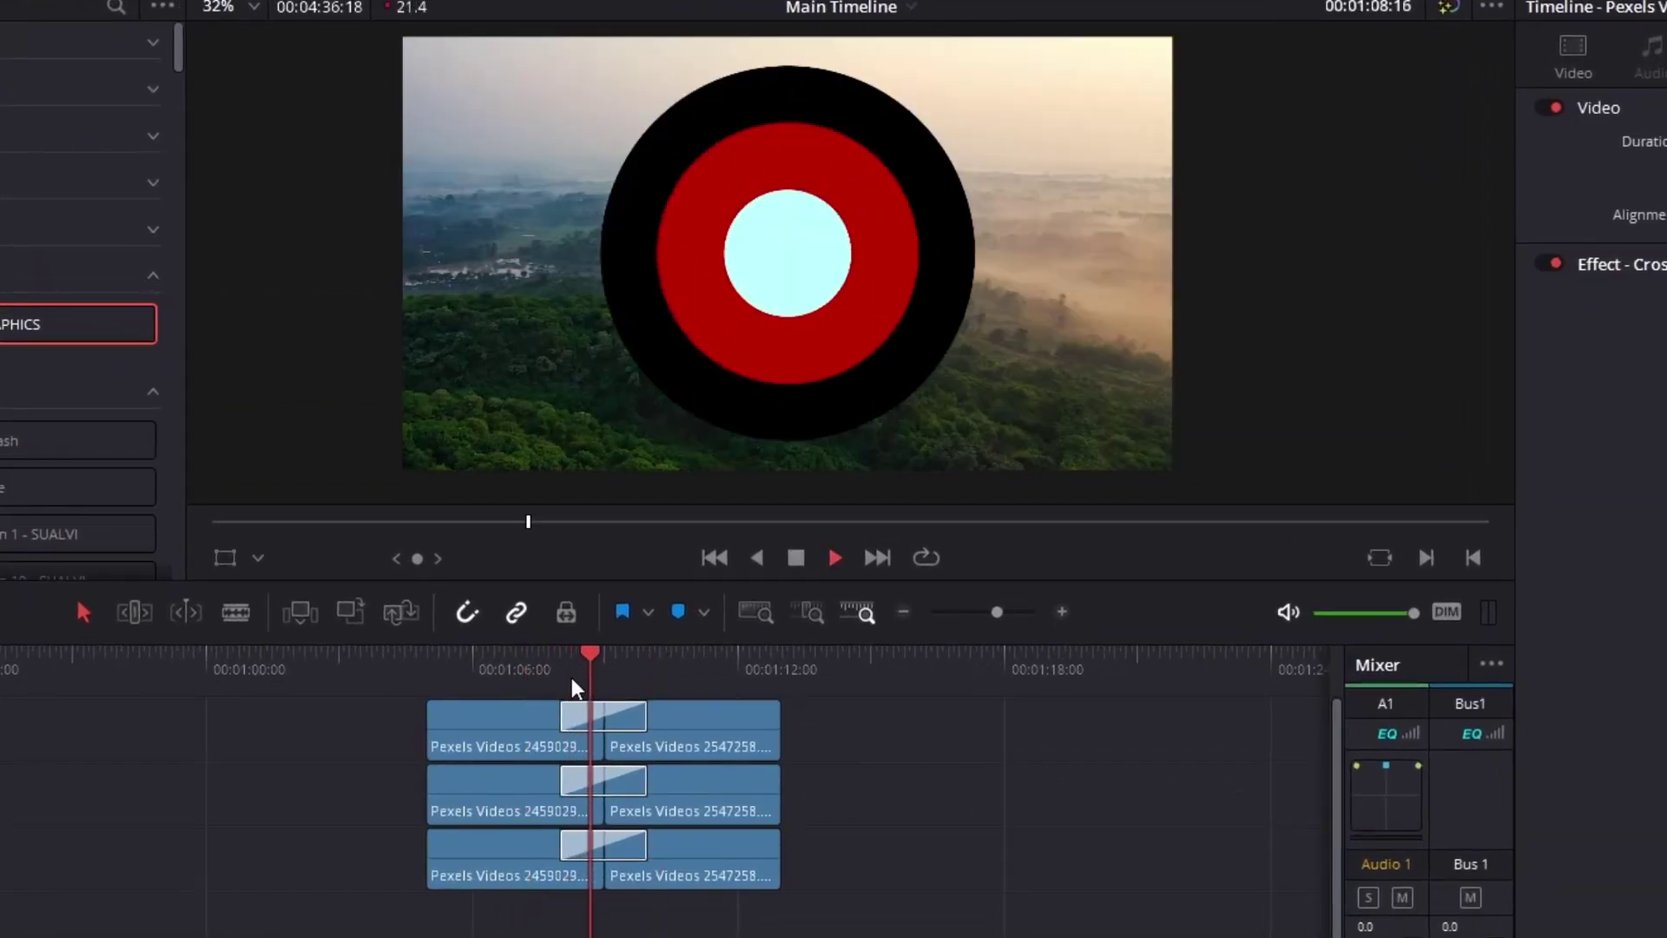
Stop playback, inspect the V8 transition's node composition in Fusion, and return to the Edit page.
key("space")
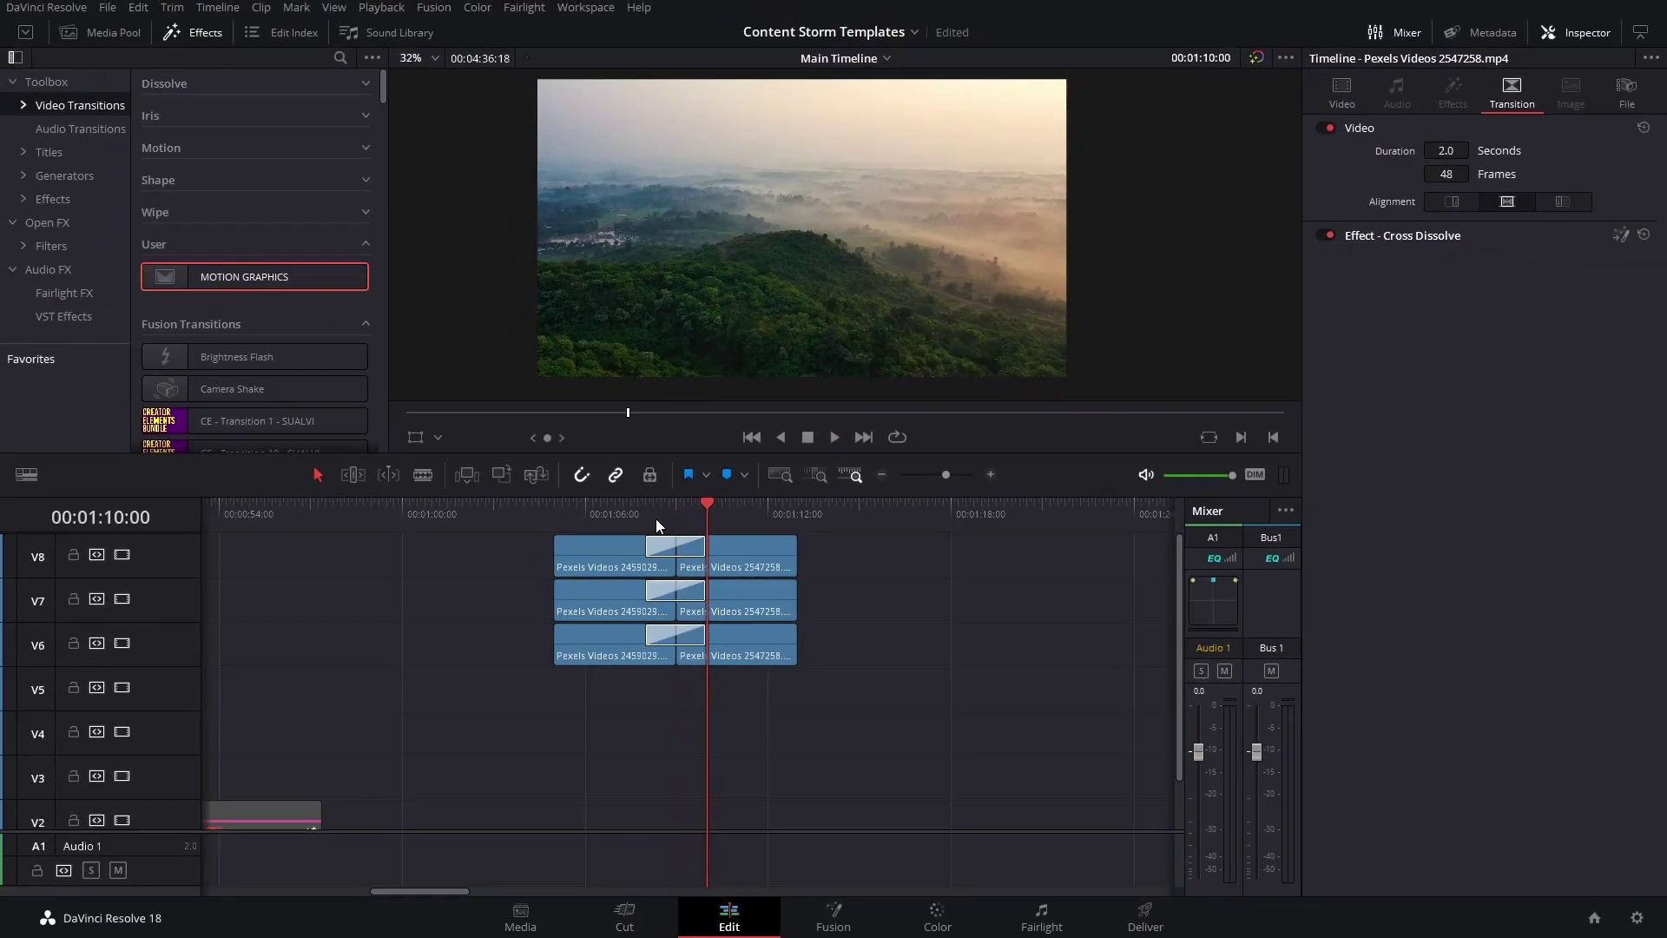
left_click(694, 551)
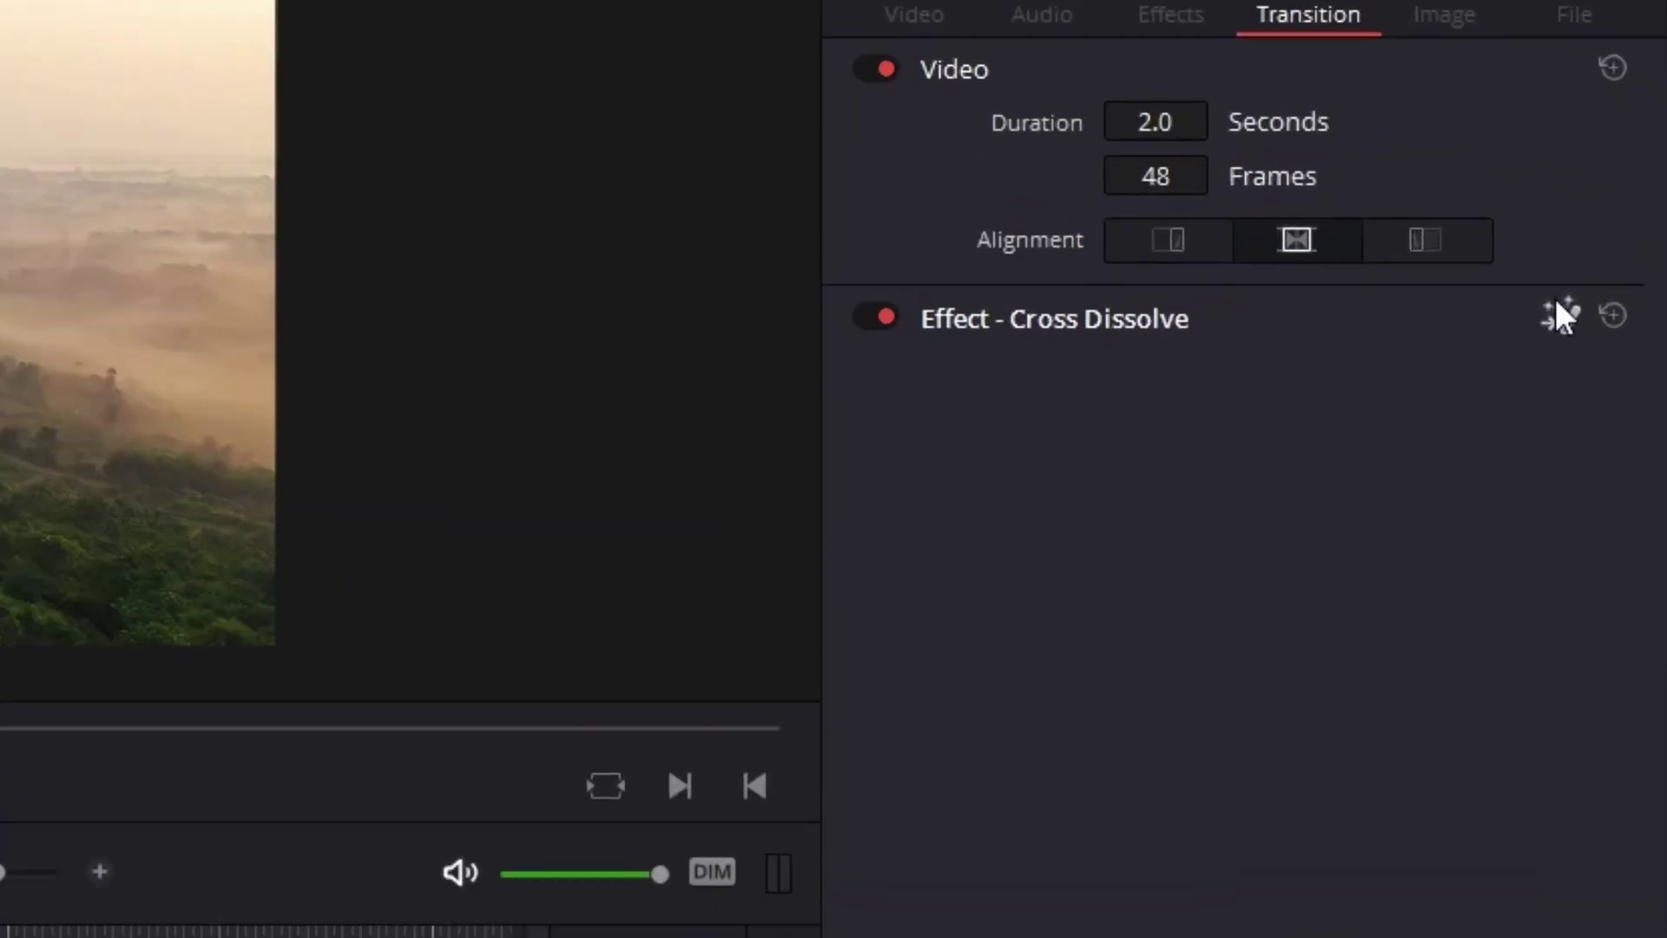
left_click(1560, 313)
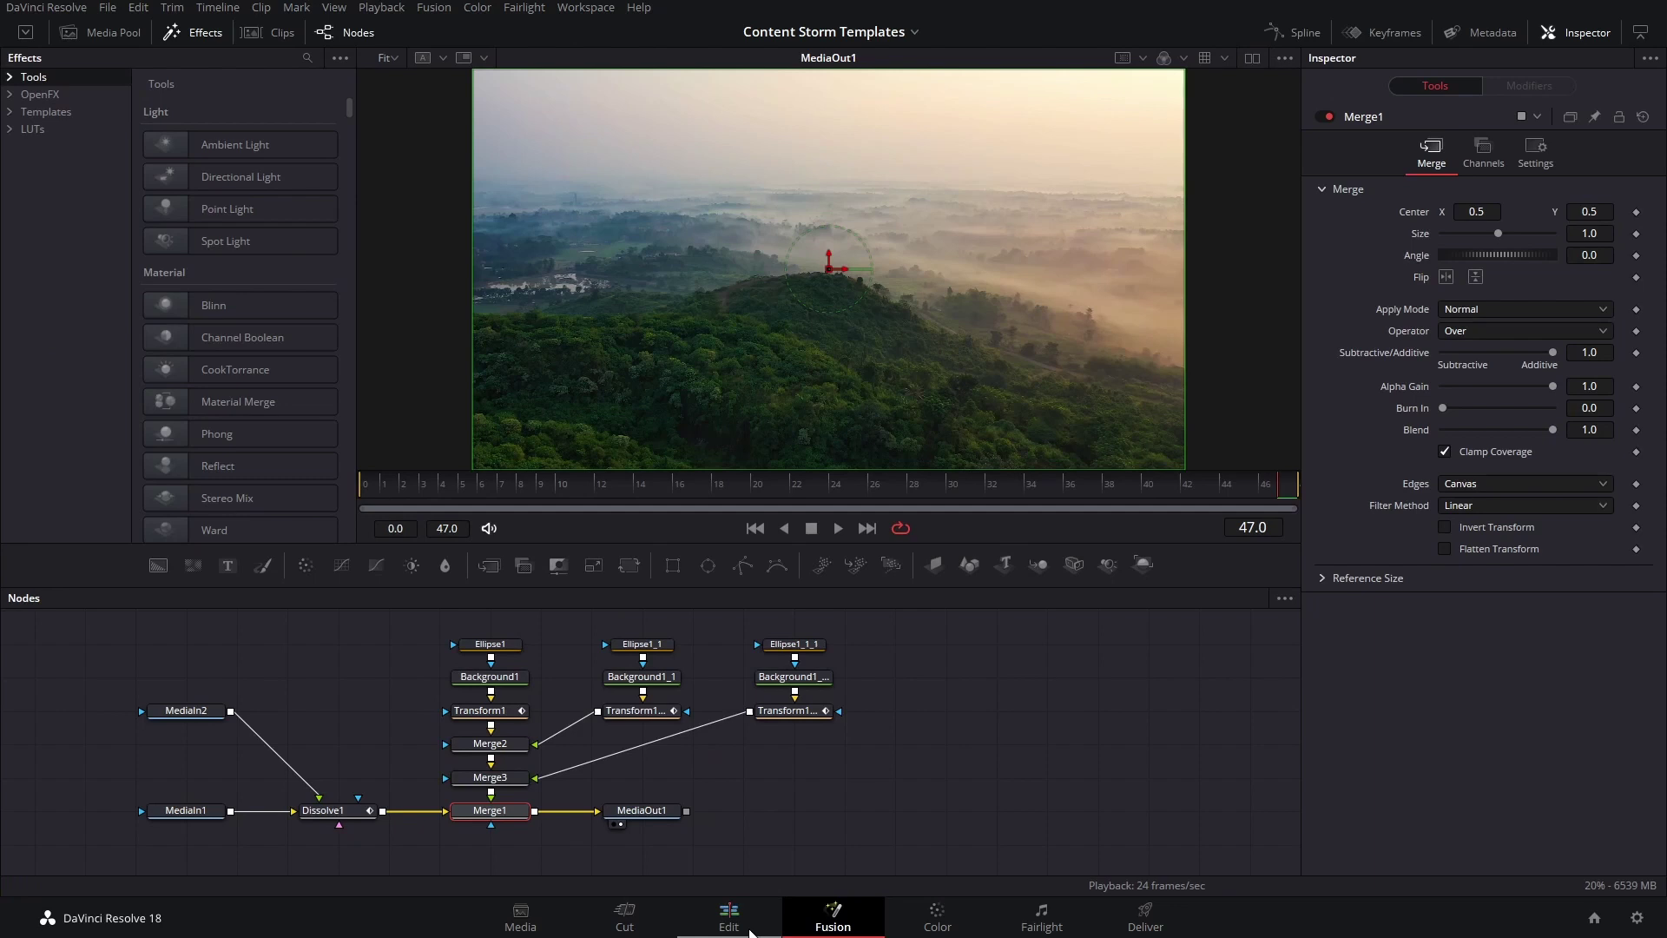
left_click(730, 922)
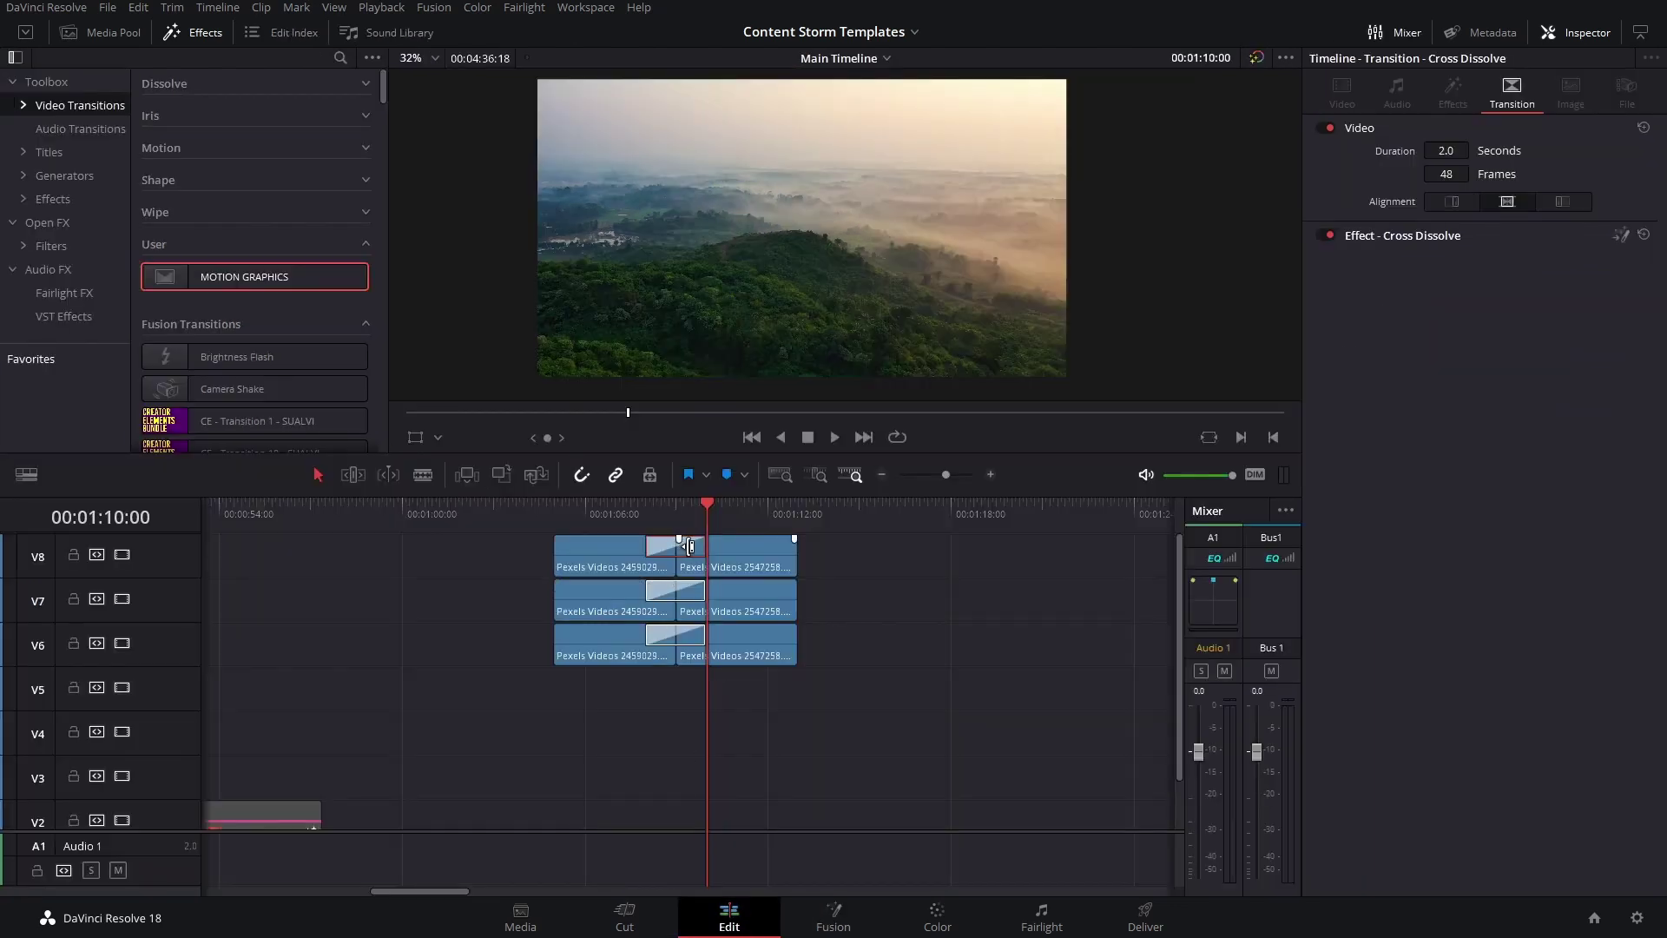
Replace the transition on V8 with SUALVI Triangles Style 1 from the SV Transitions category, and place the playhead at its start.
key("Delete")
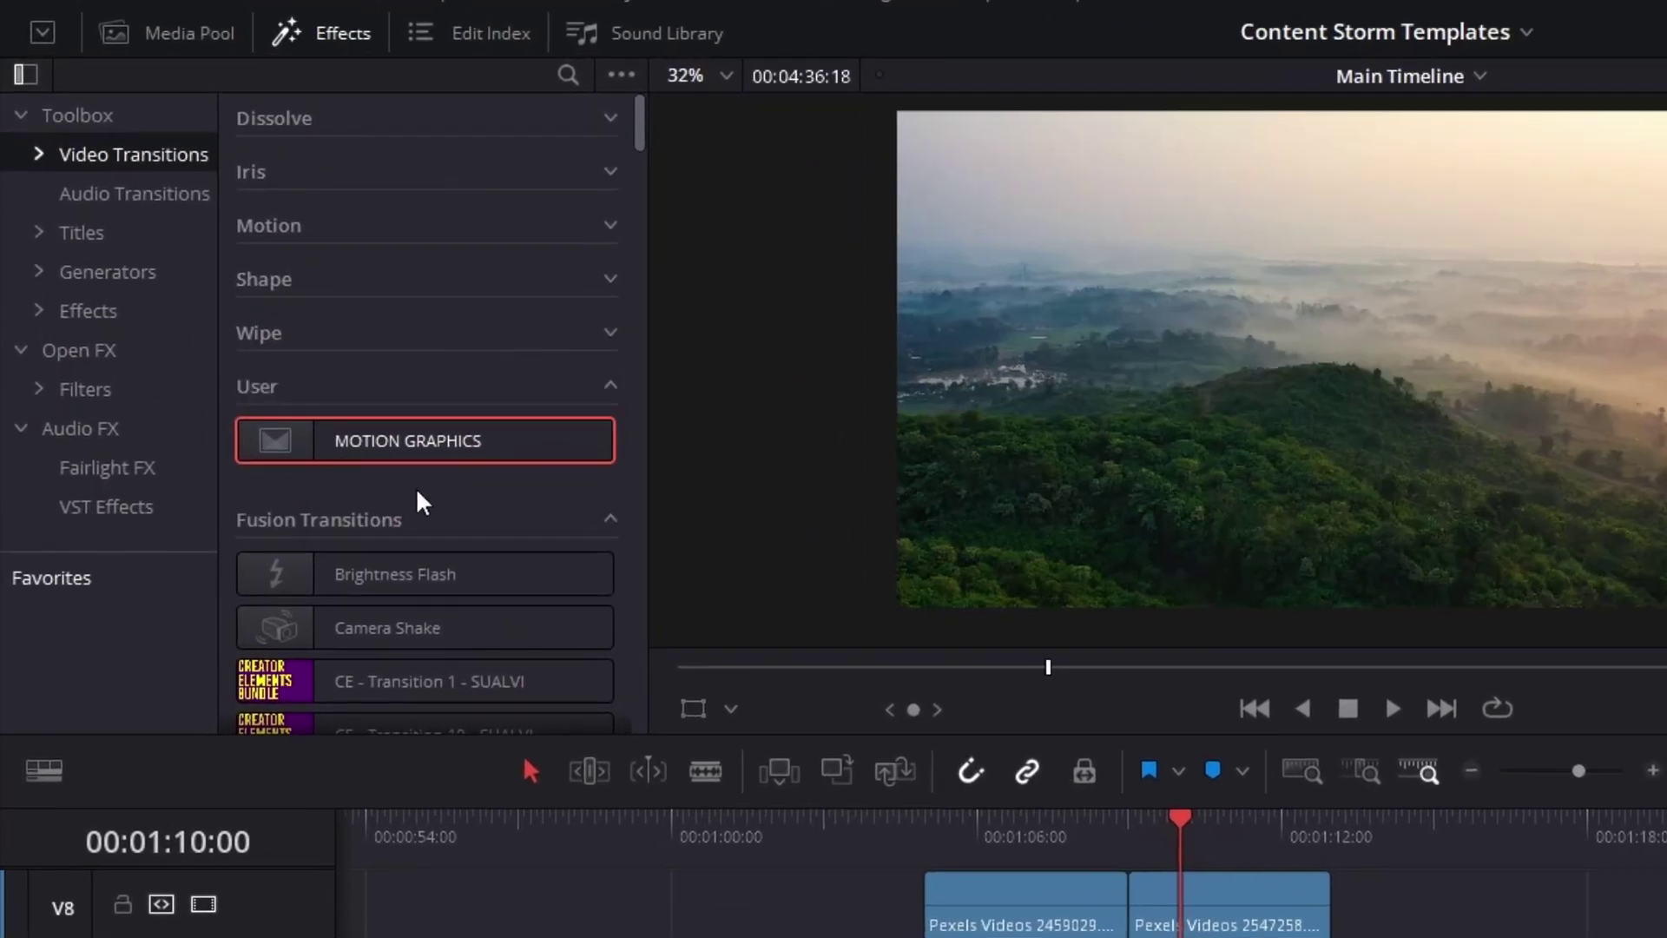
scroll(275, 339, "down", 5)
scroll(420, 502, "down", 2)
left_click(38, 153)
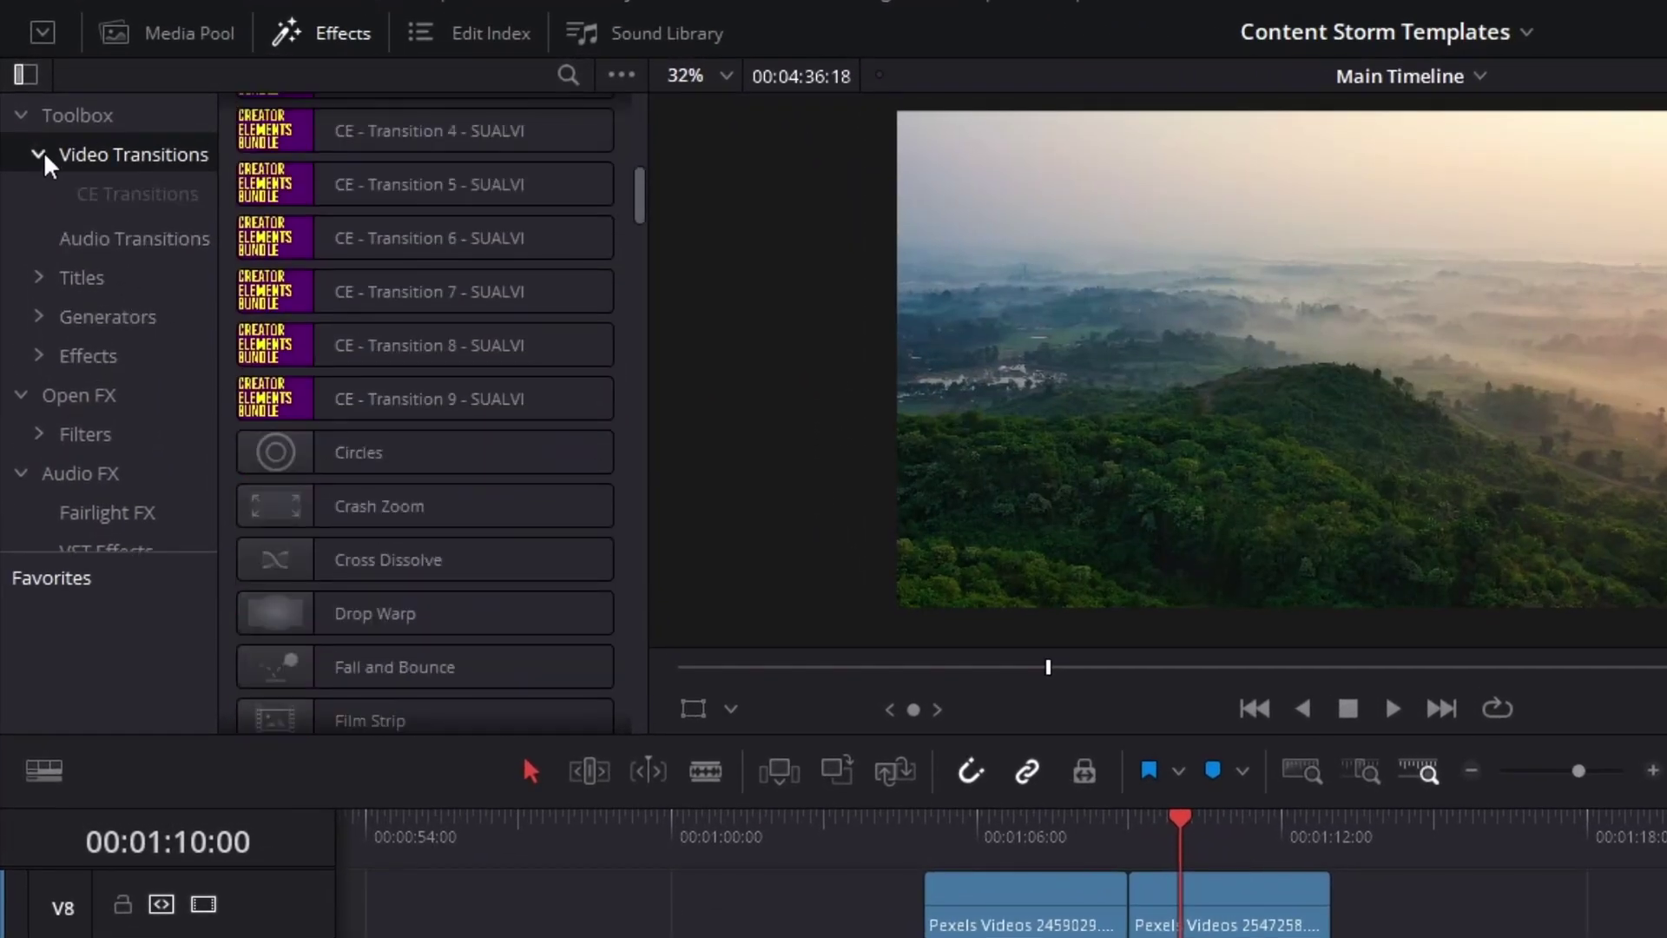
left_click(130, 237)
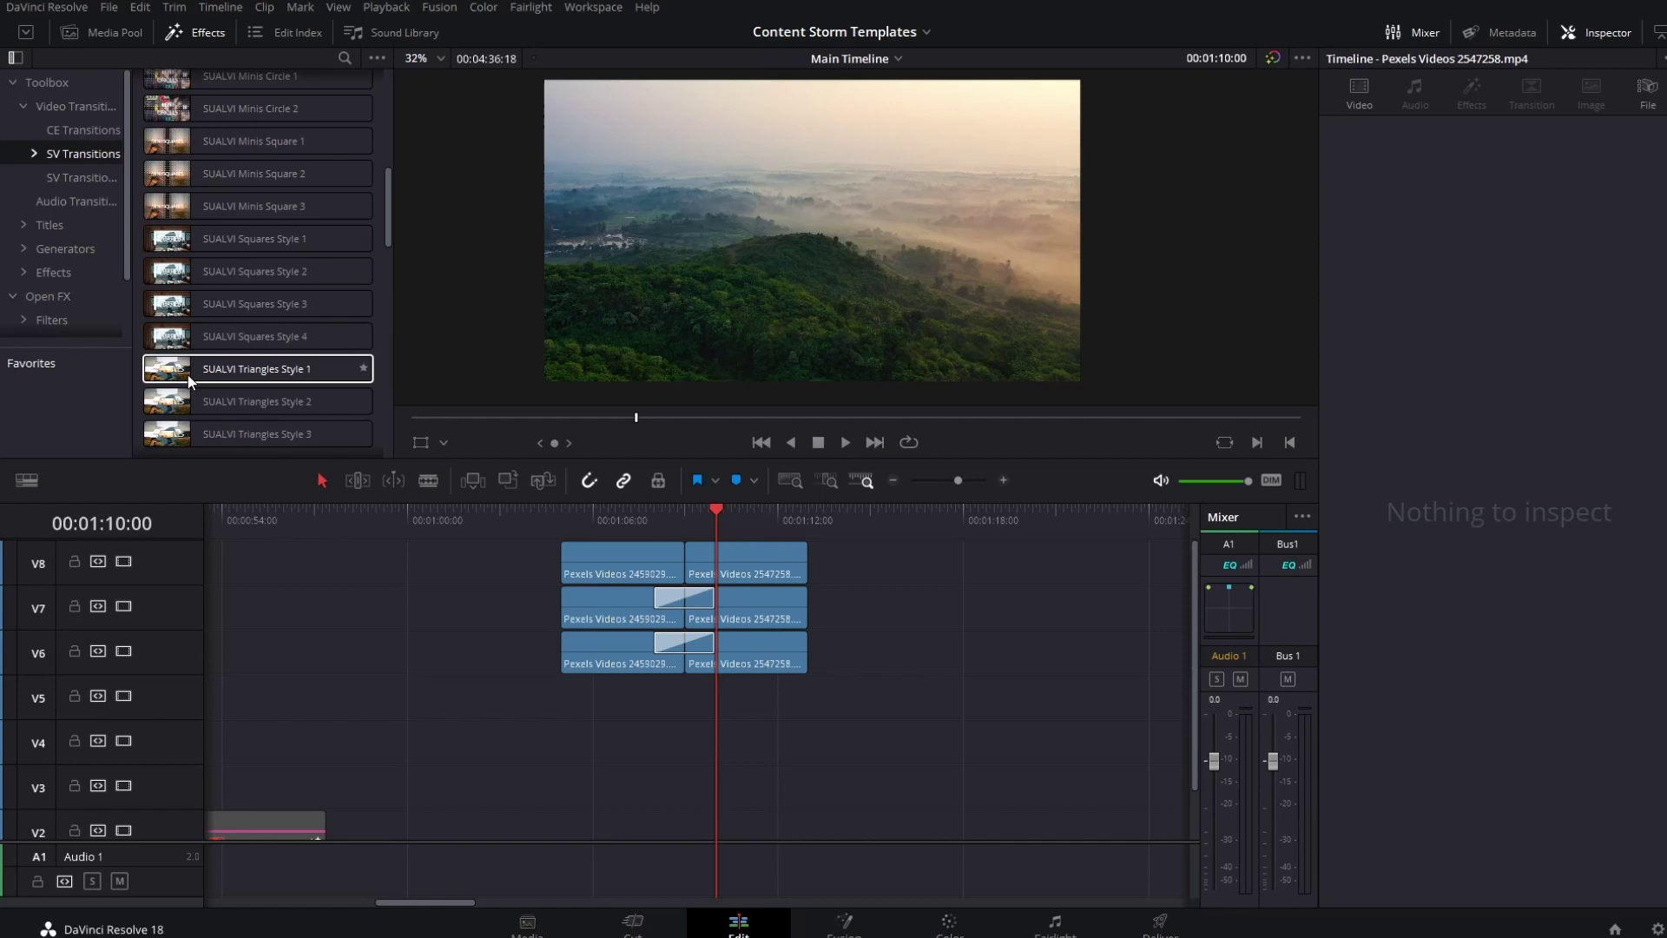
left_click_drag(211, 367, 675, 554)
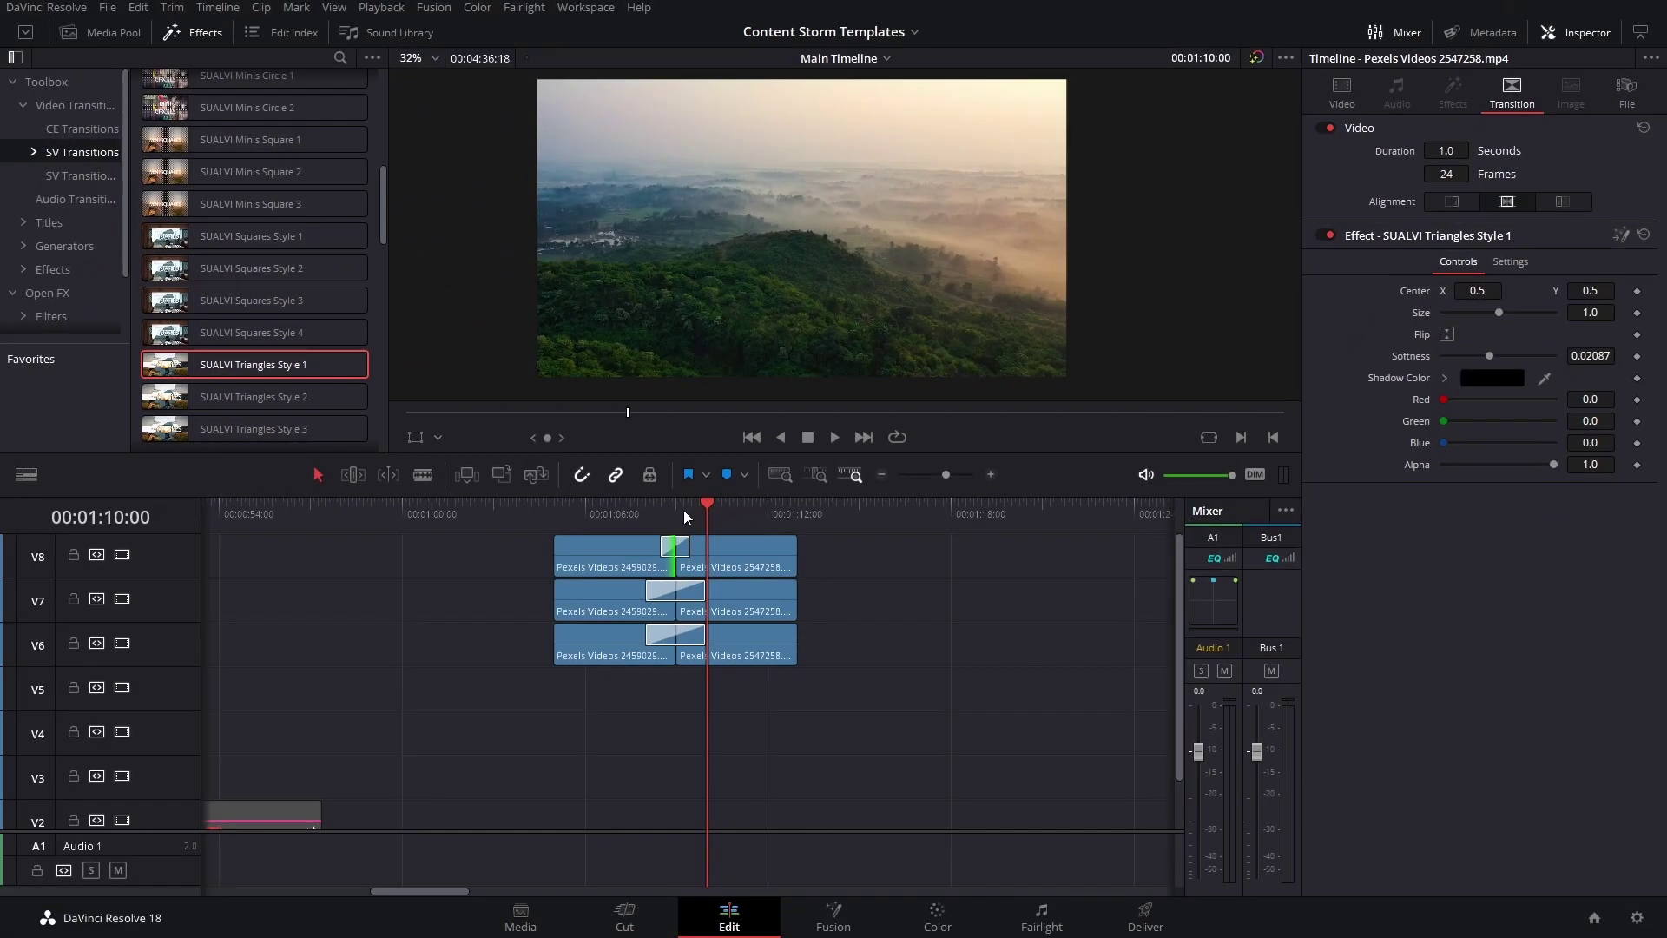
left_click(660, 505)
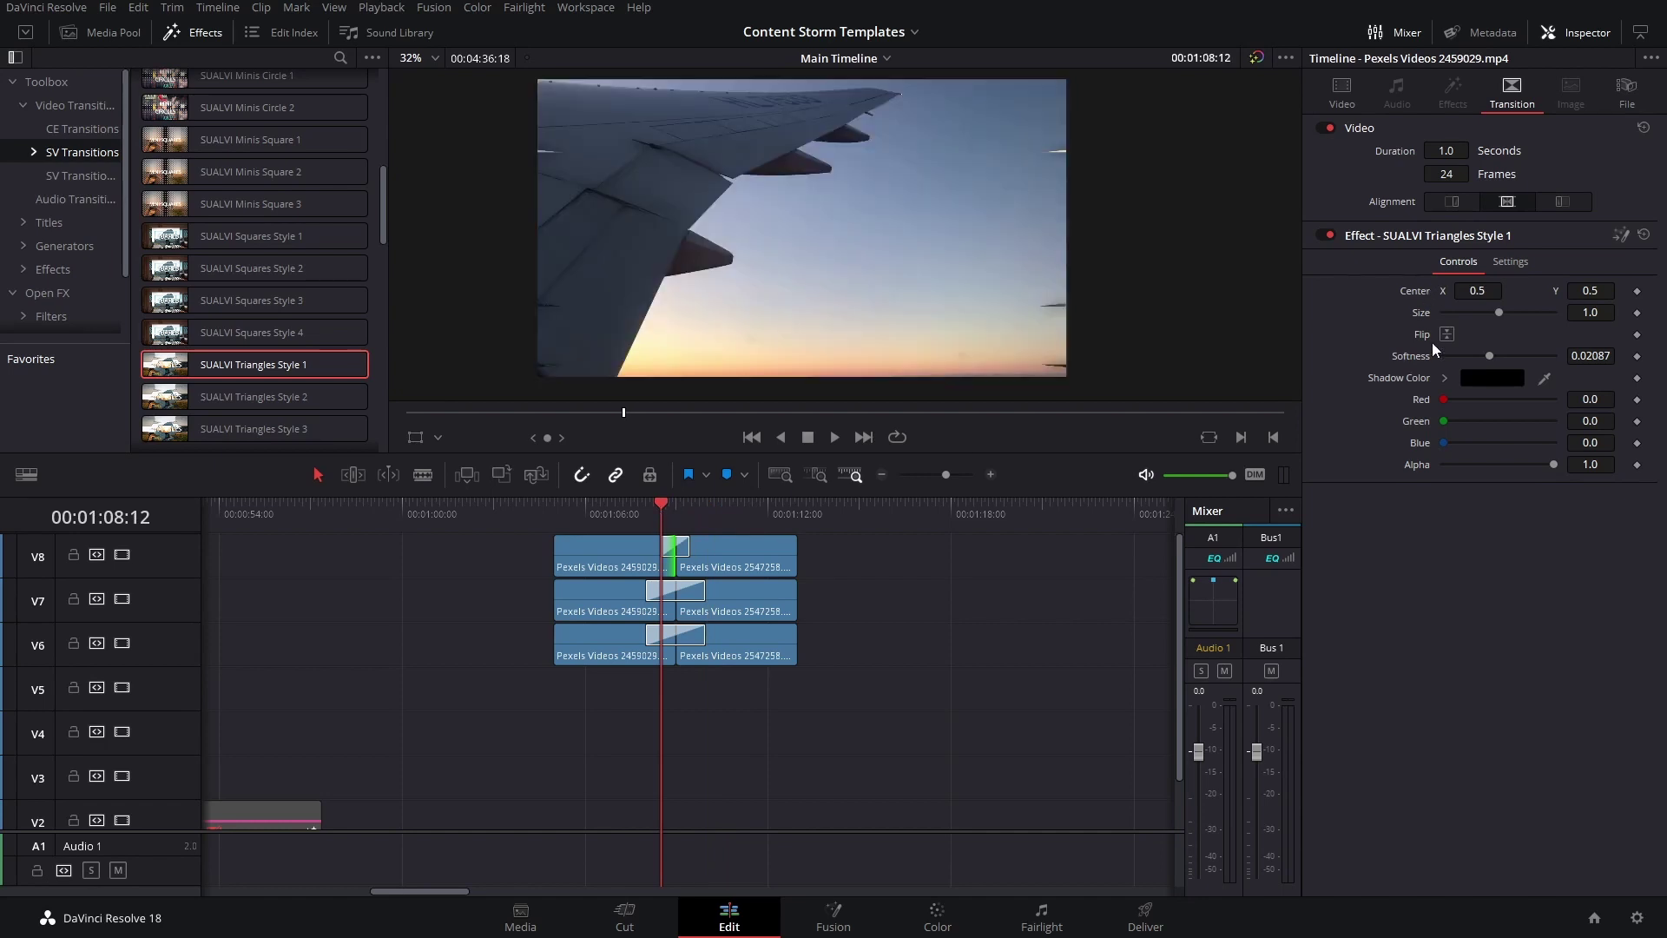